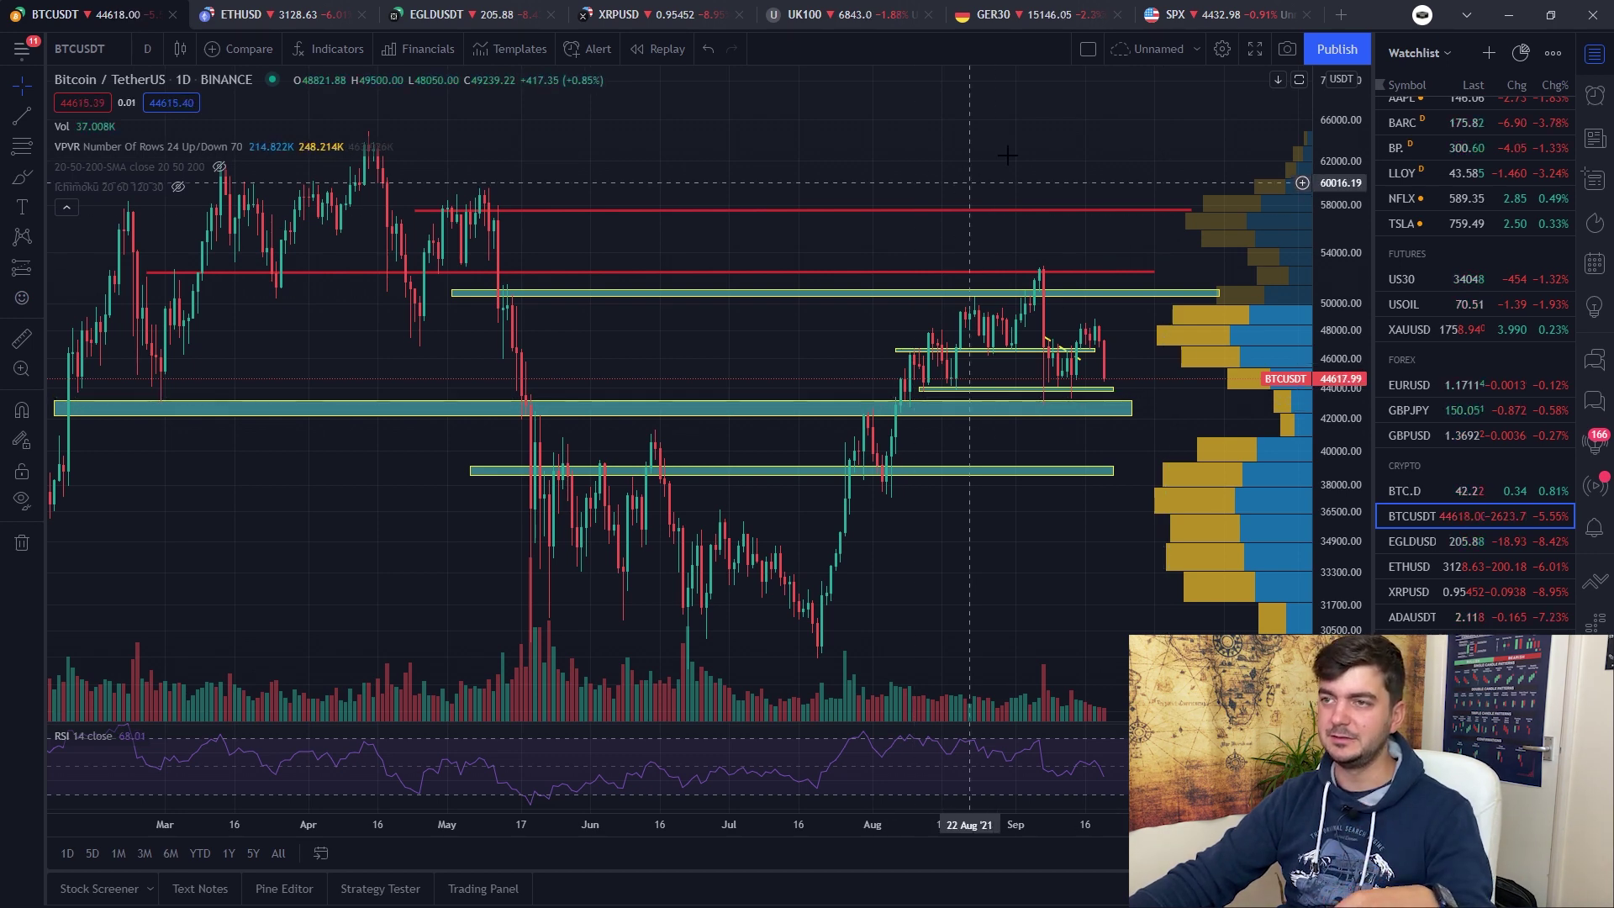
pyautogui.hotkey('ctrl', '6')
pyautogui.scroll(4, 1084, 502)
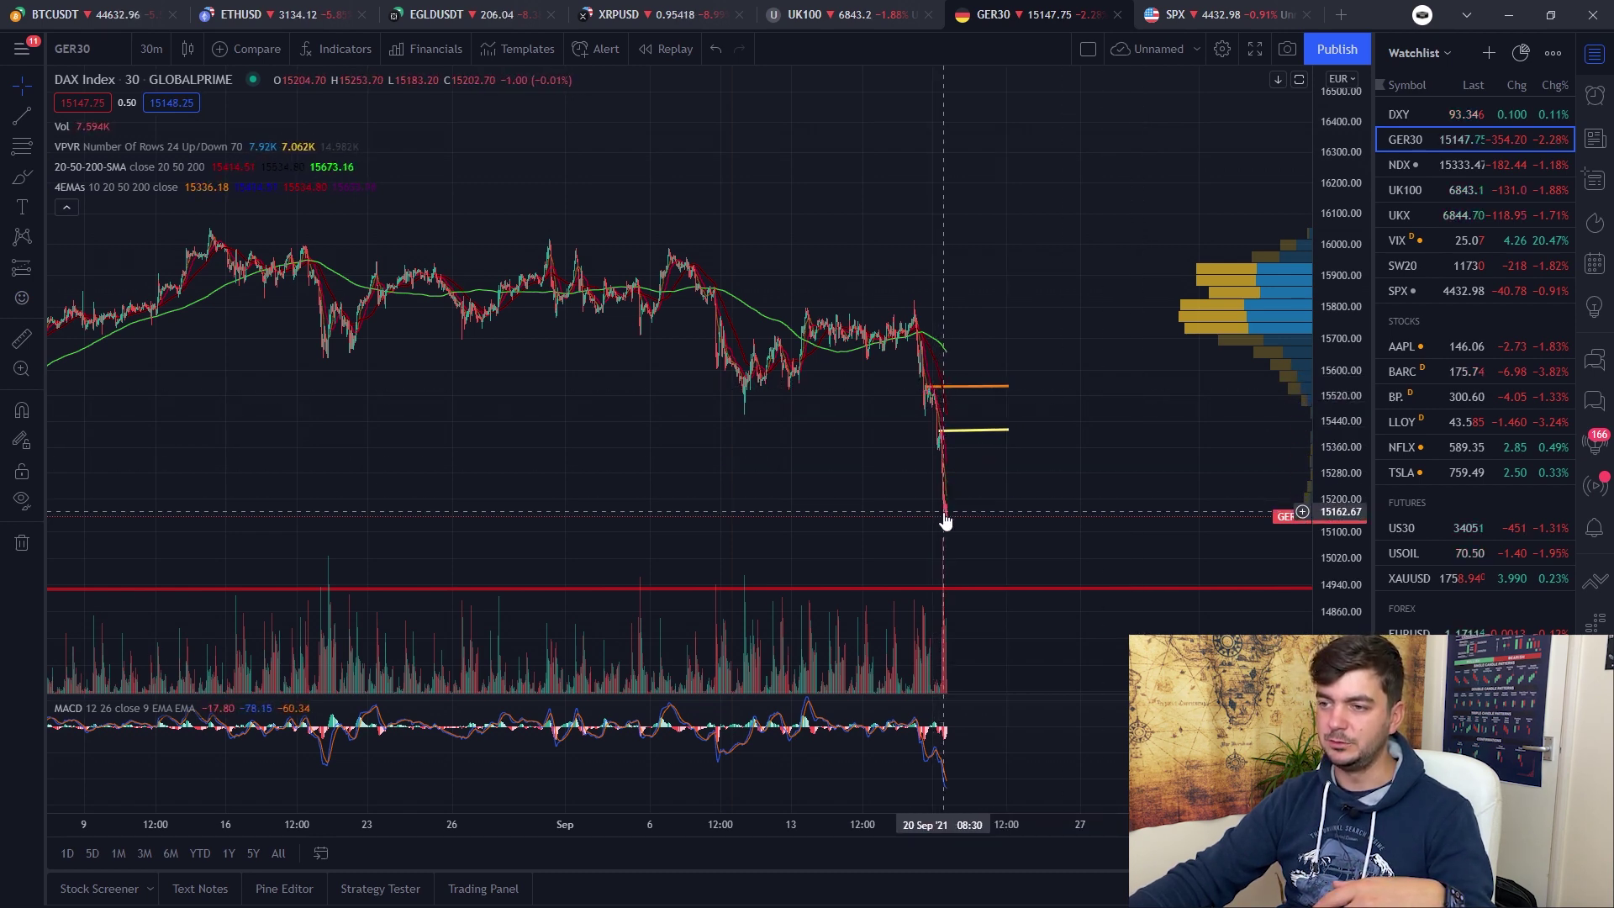
pyautogui.click(98, 15)
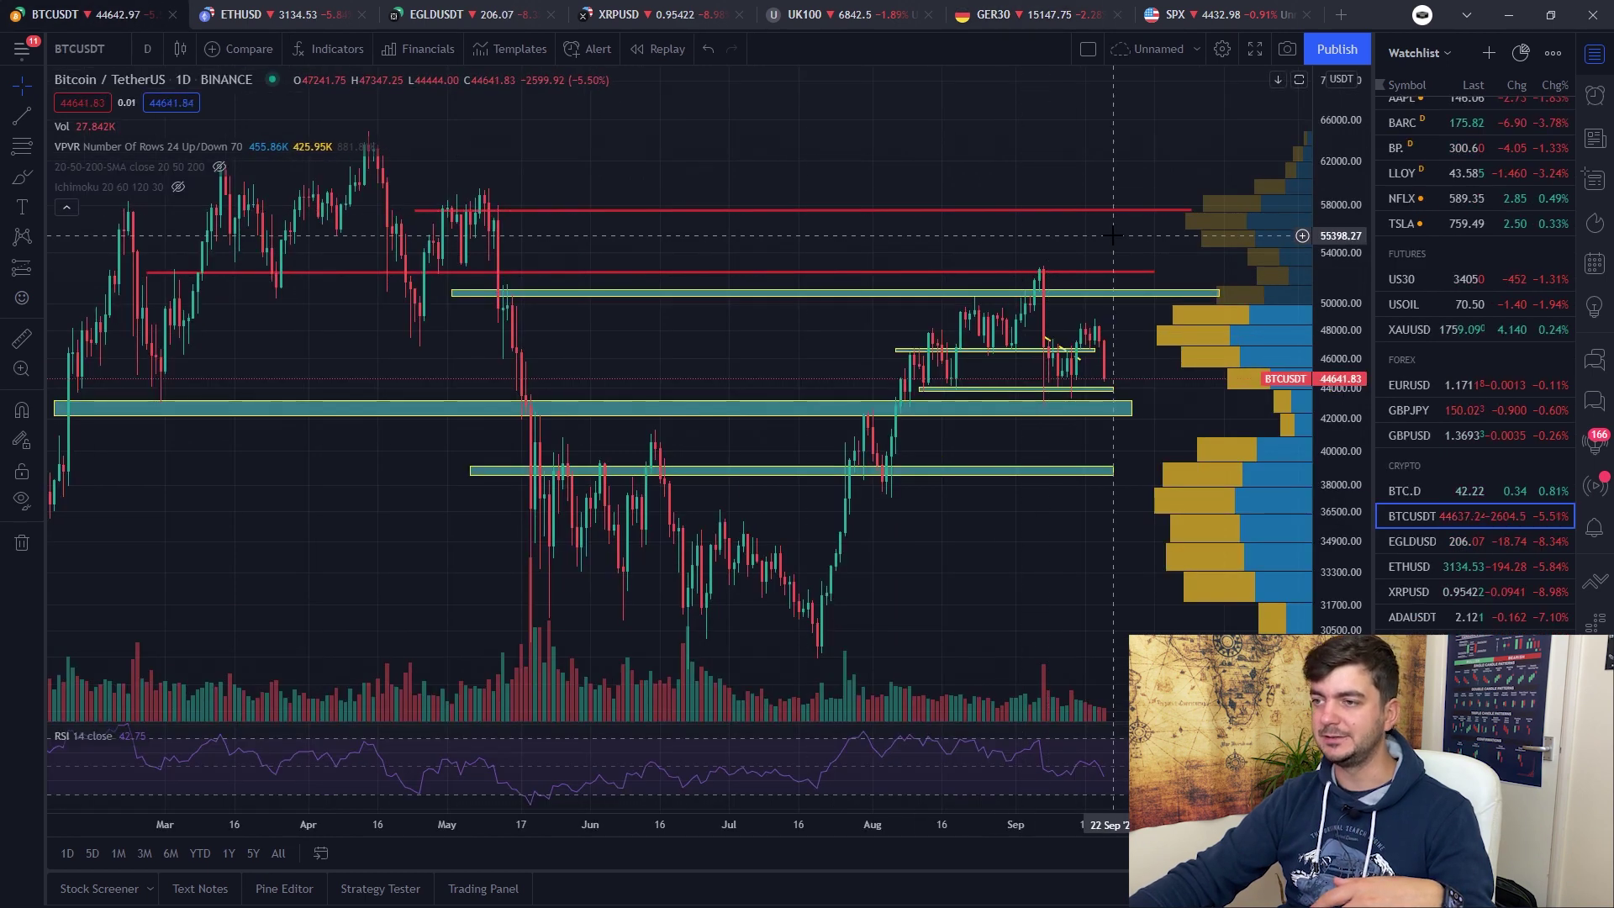
pyautogui.scroll(2, 1112, 236)
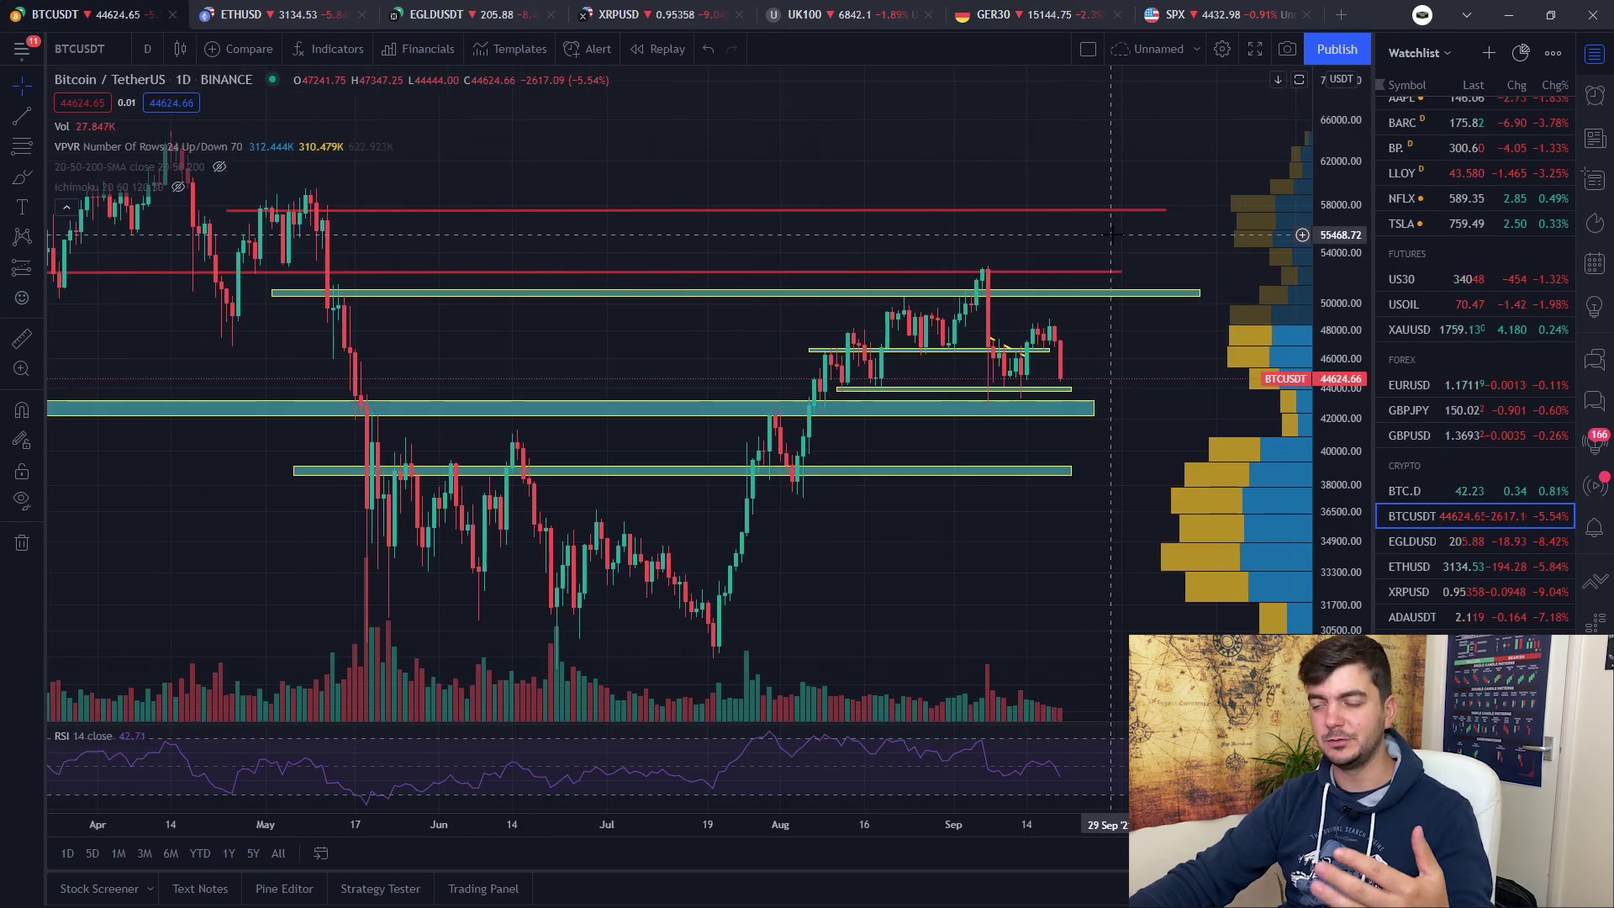
pyautogui.scroll(2, 1176, 357)
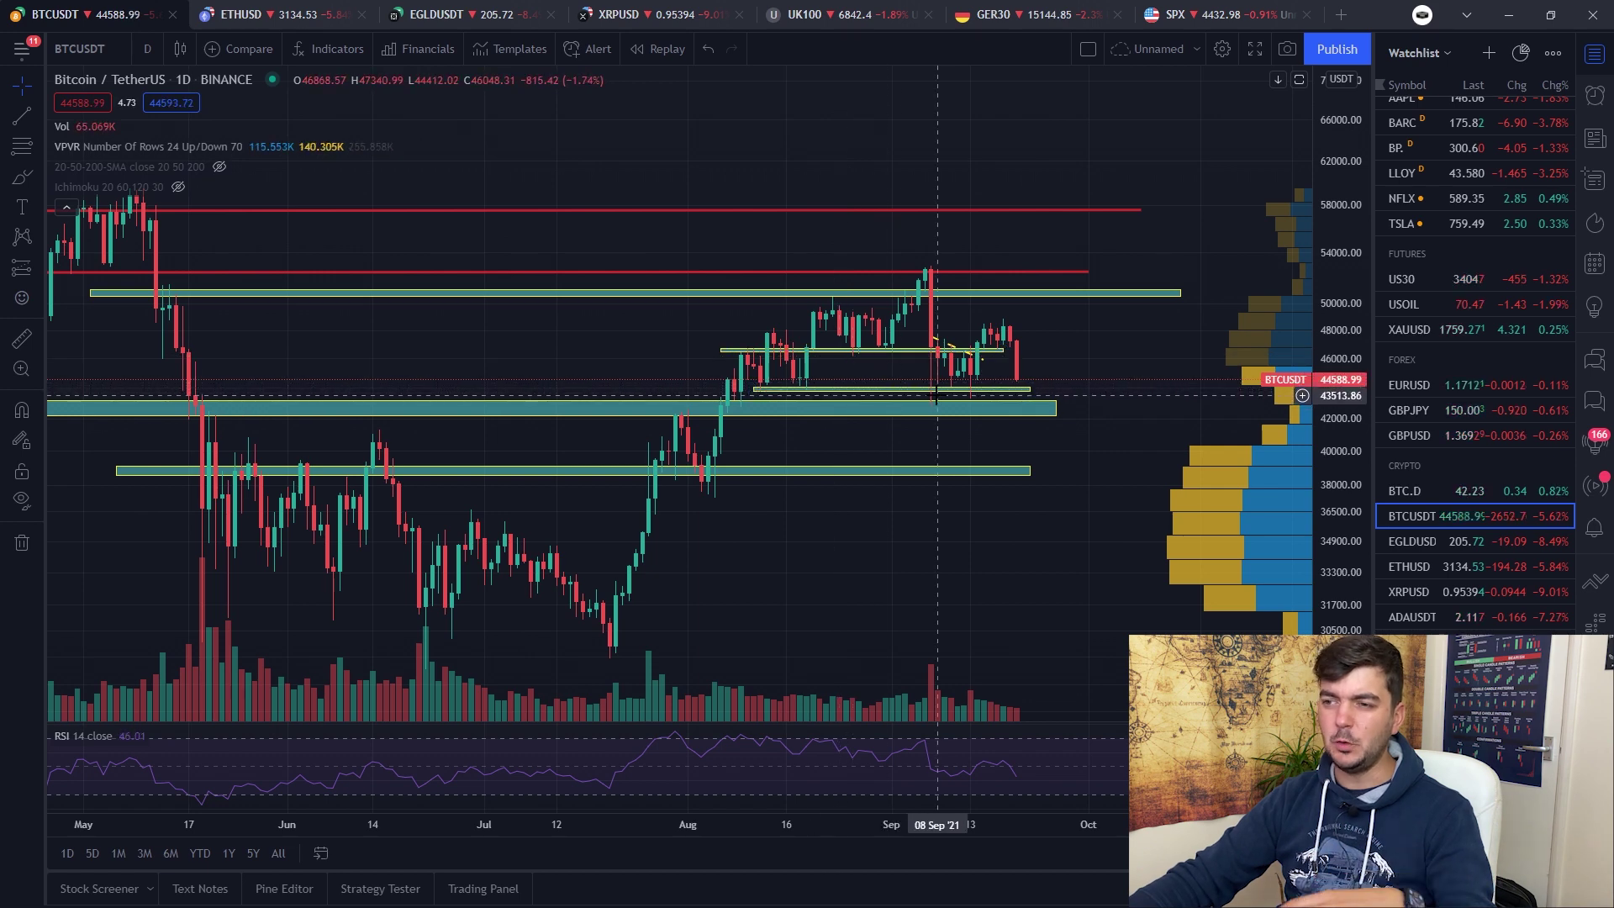
pyautogui.scroll(-2, 1216, 359)
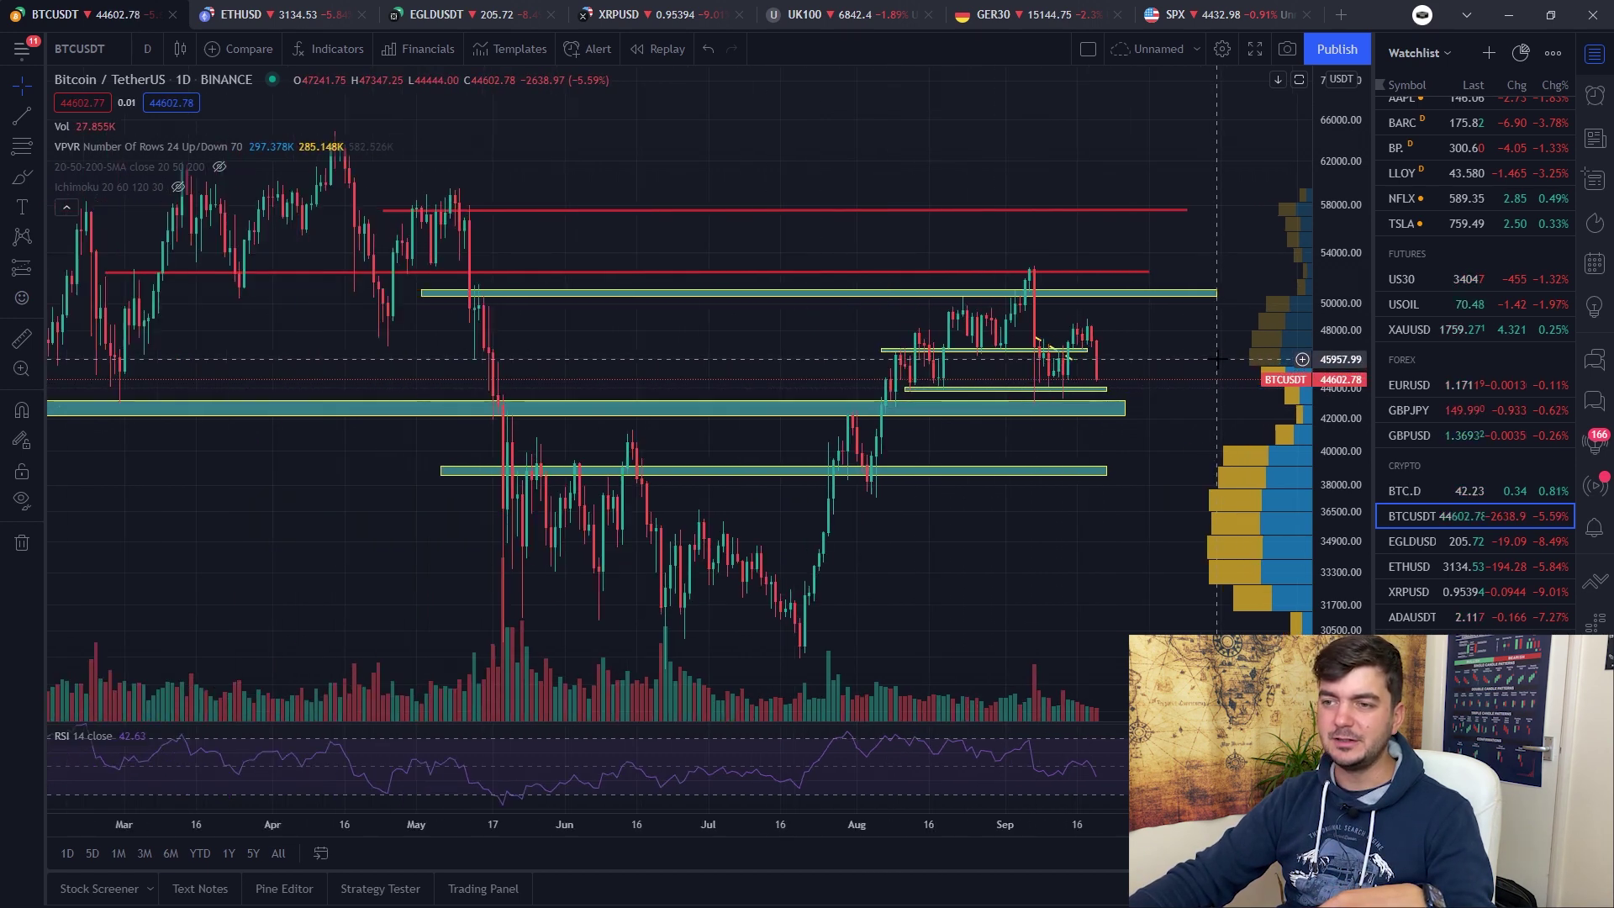
pyautogui.scroll(1, 1147, 385)
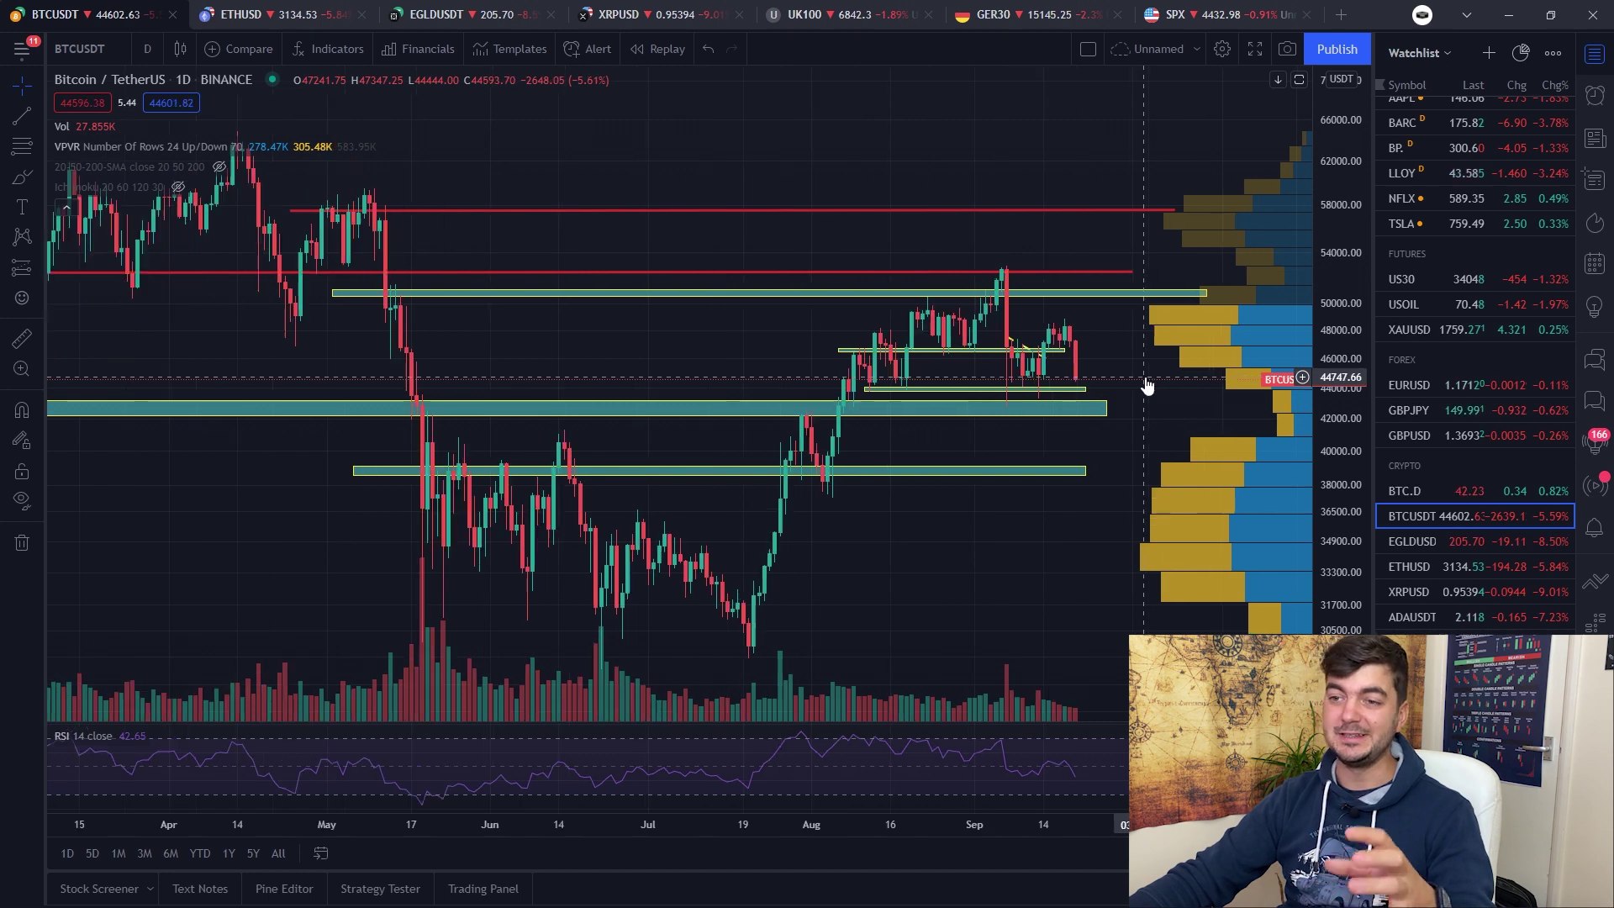
pyautogui.scroll(2, 1147, 385)
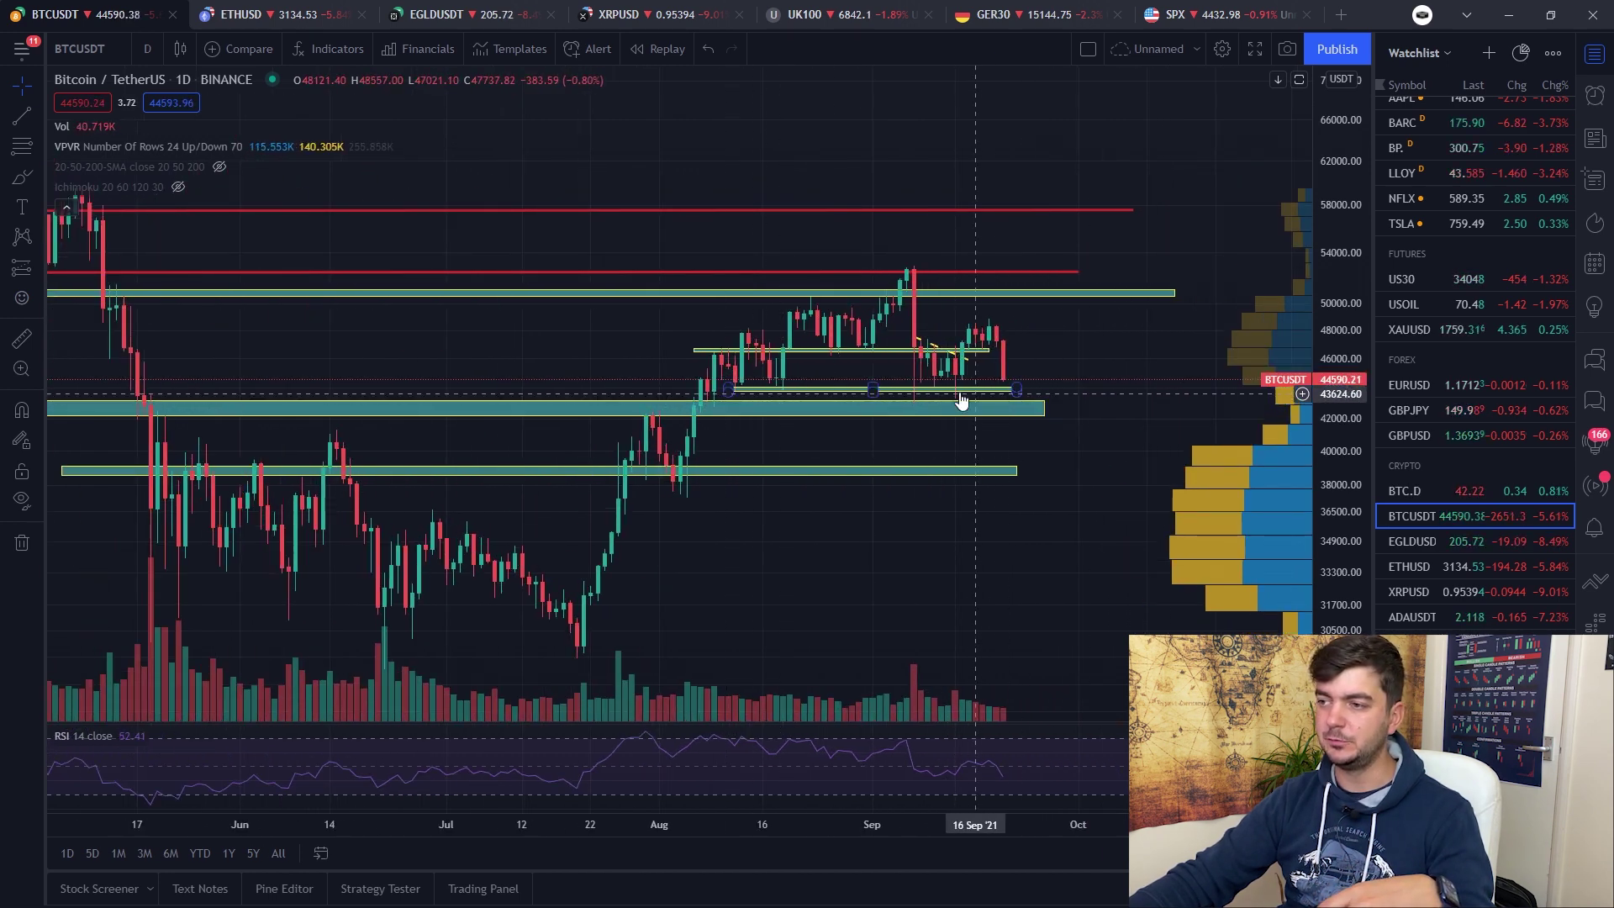
pyautogui.scroll(2, 1012, 409)
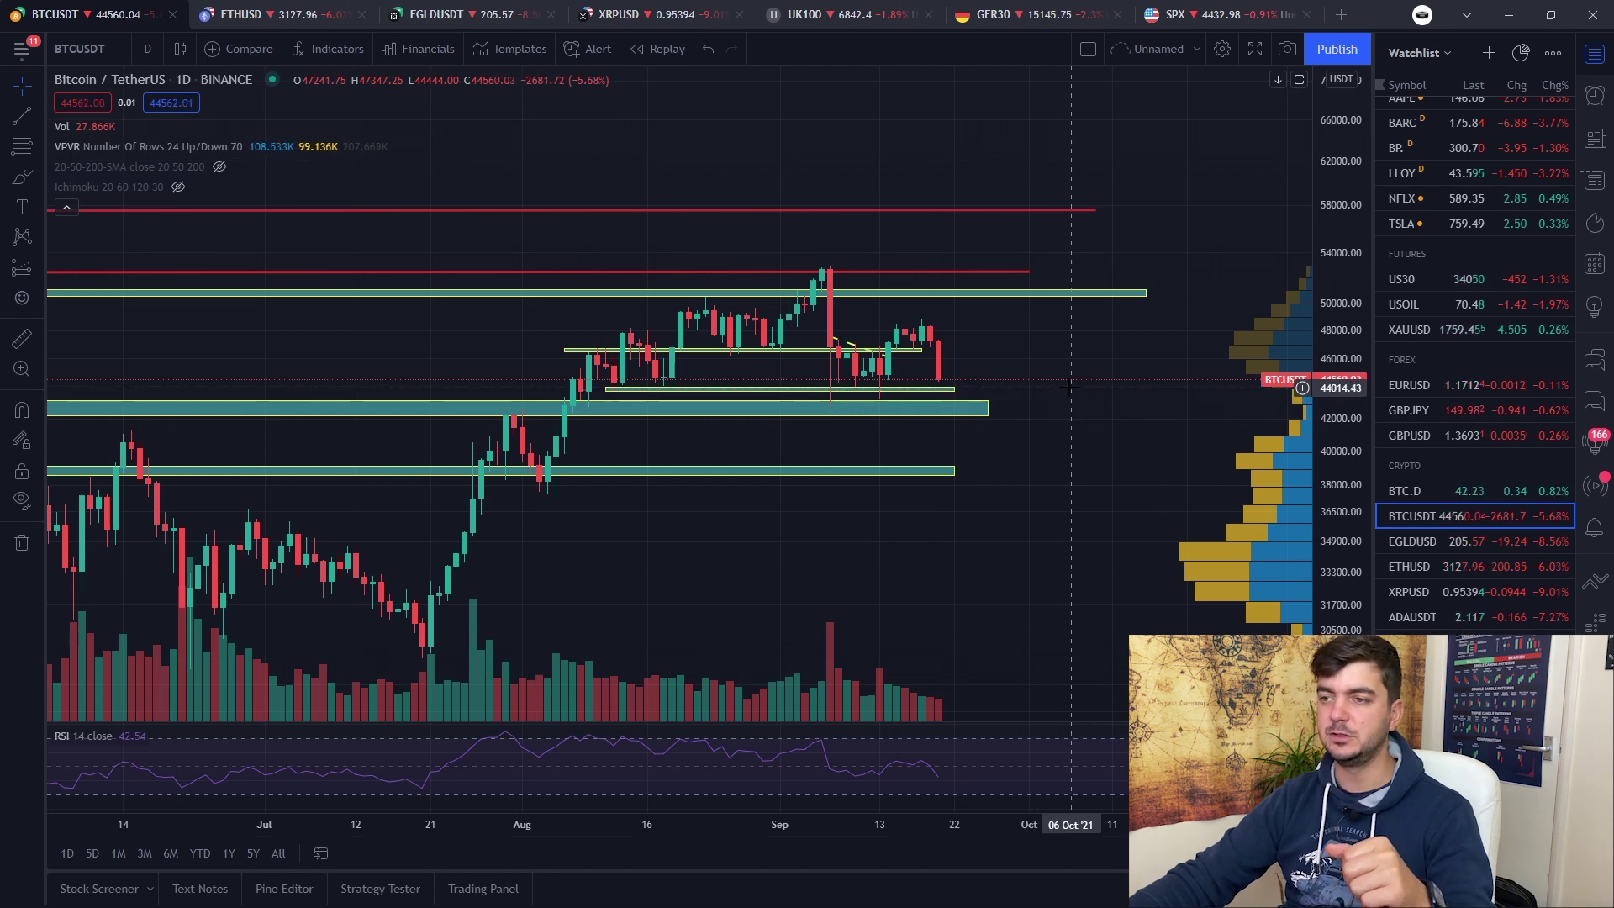
pyautogui.scroll(2, 1070, 386)
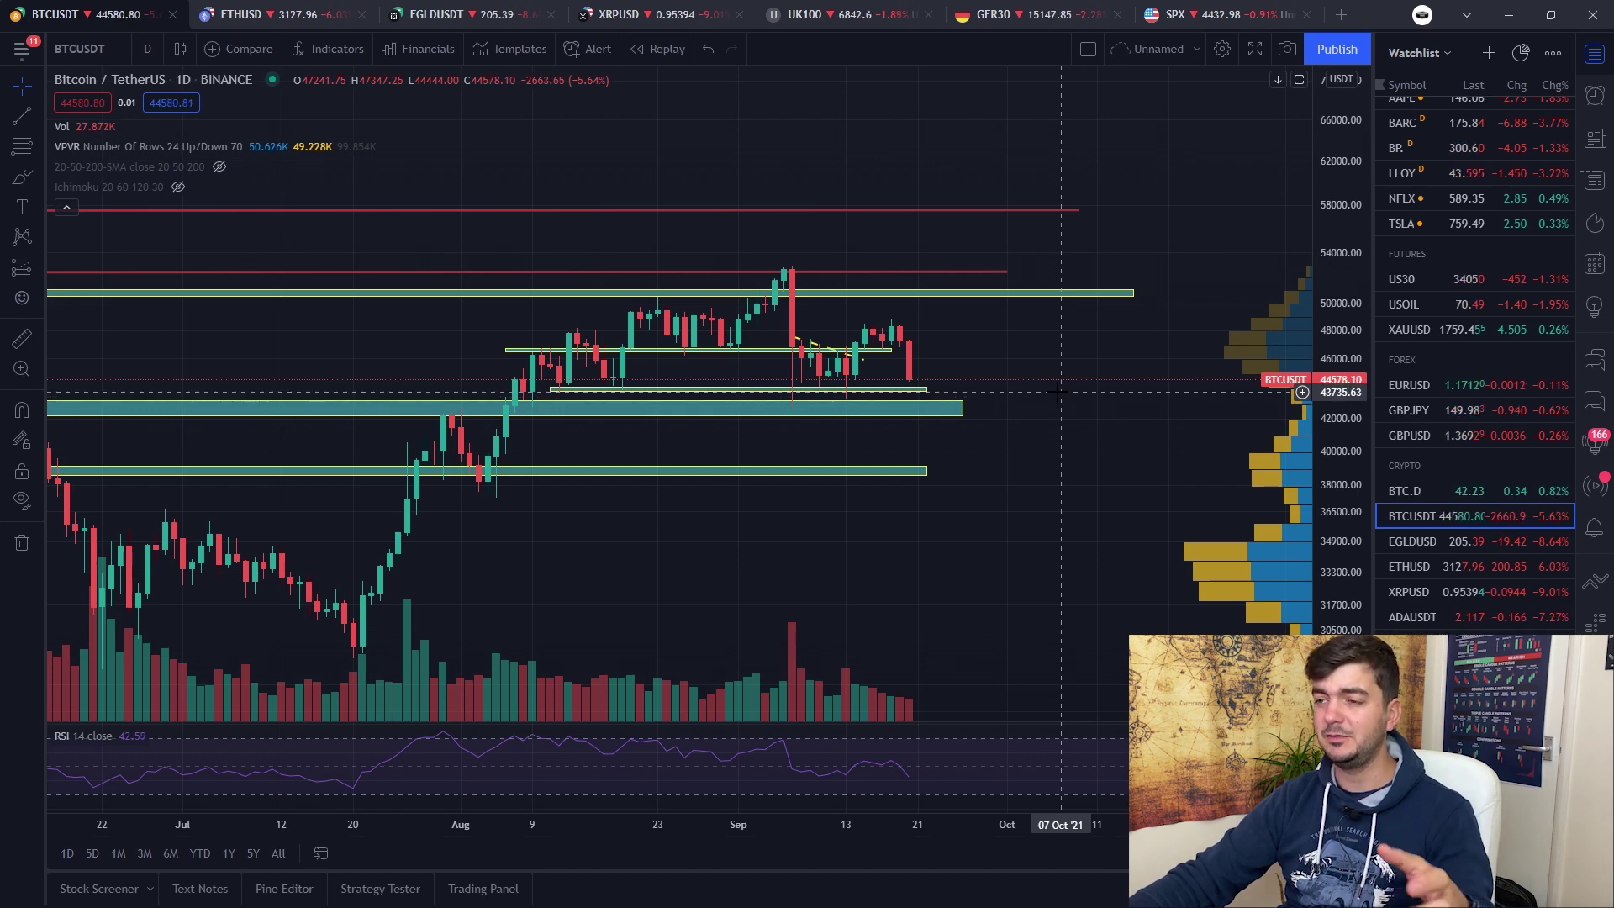
pyautogui.scroll(-2, 1059, 391)
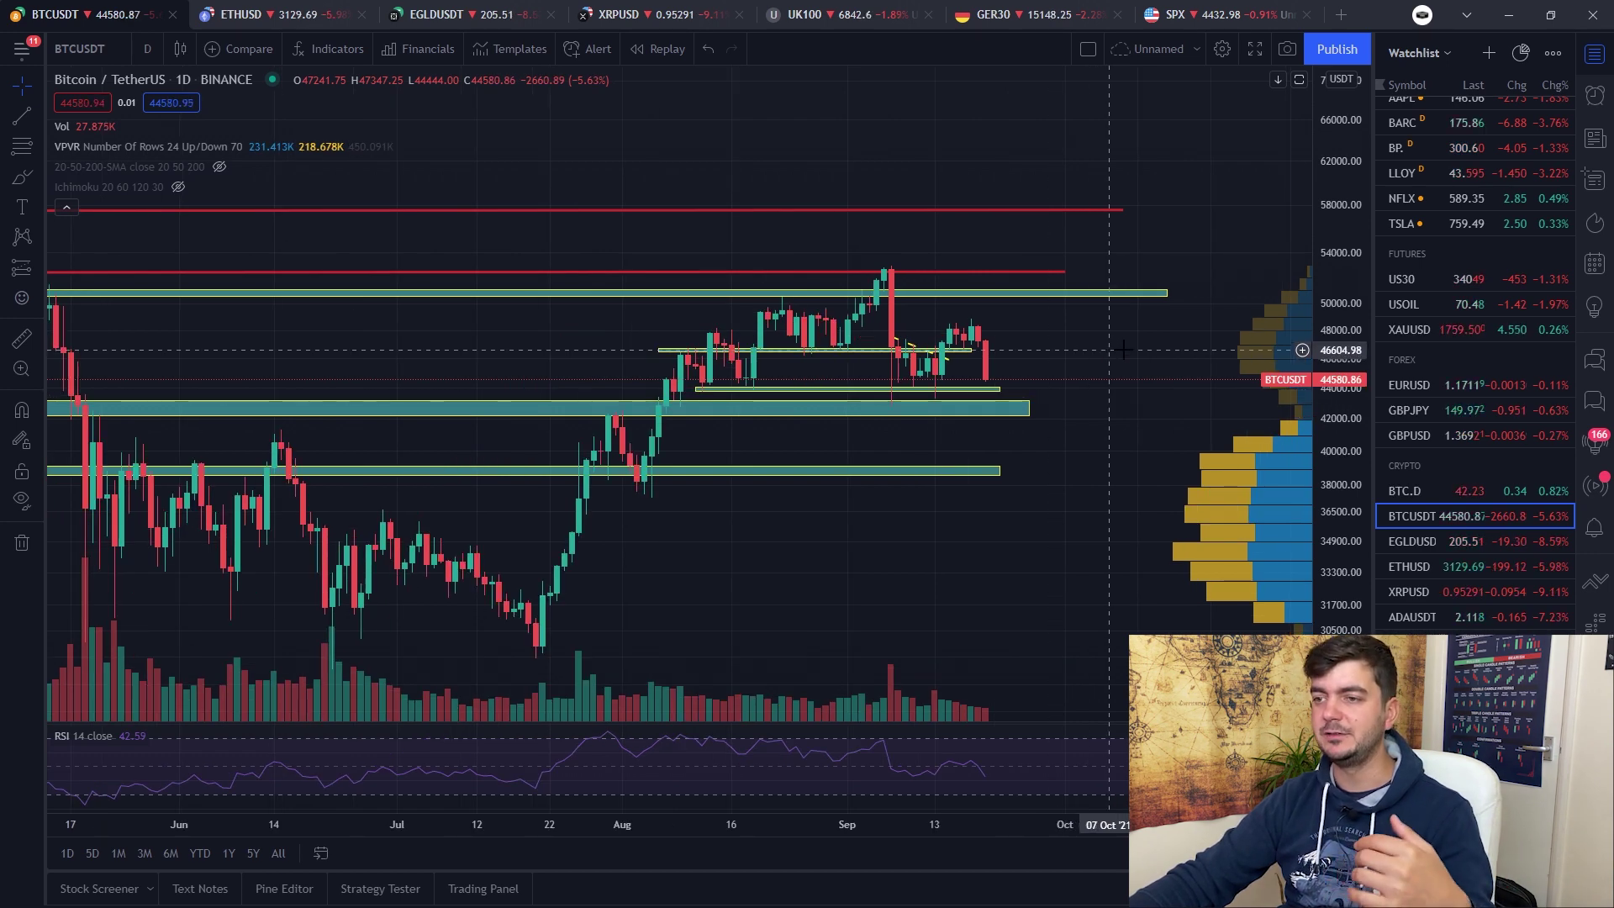
pyautogui.scroll(-3, 1122, 348)
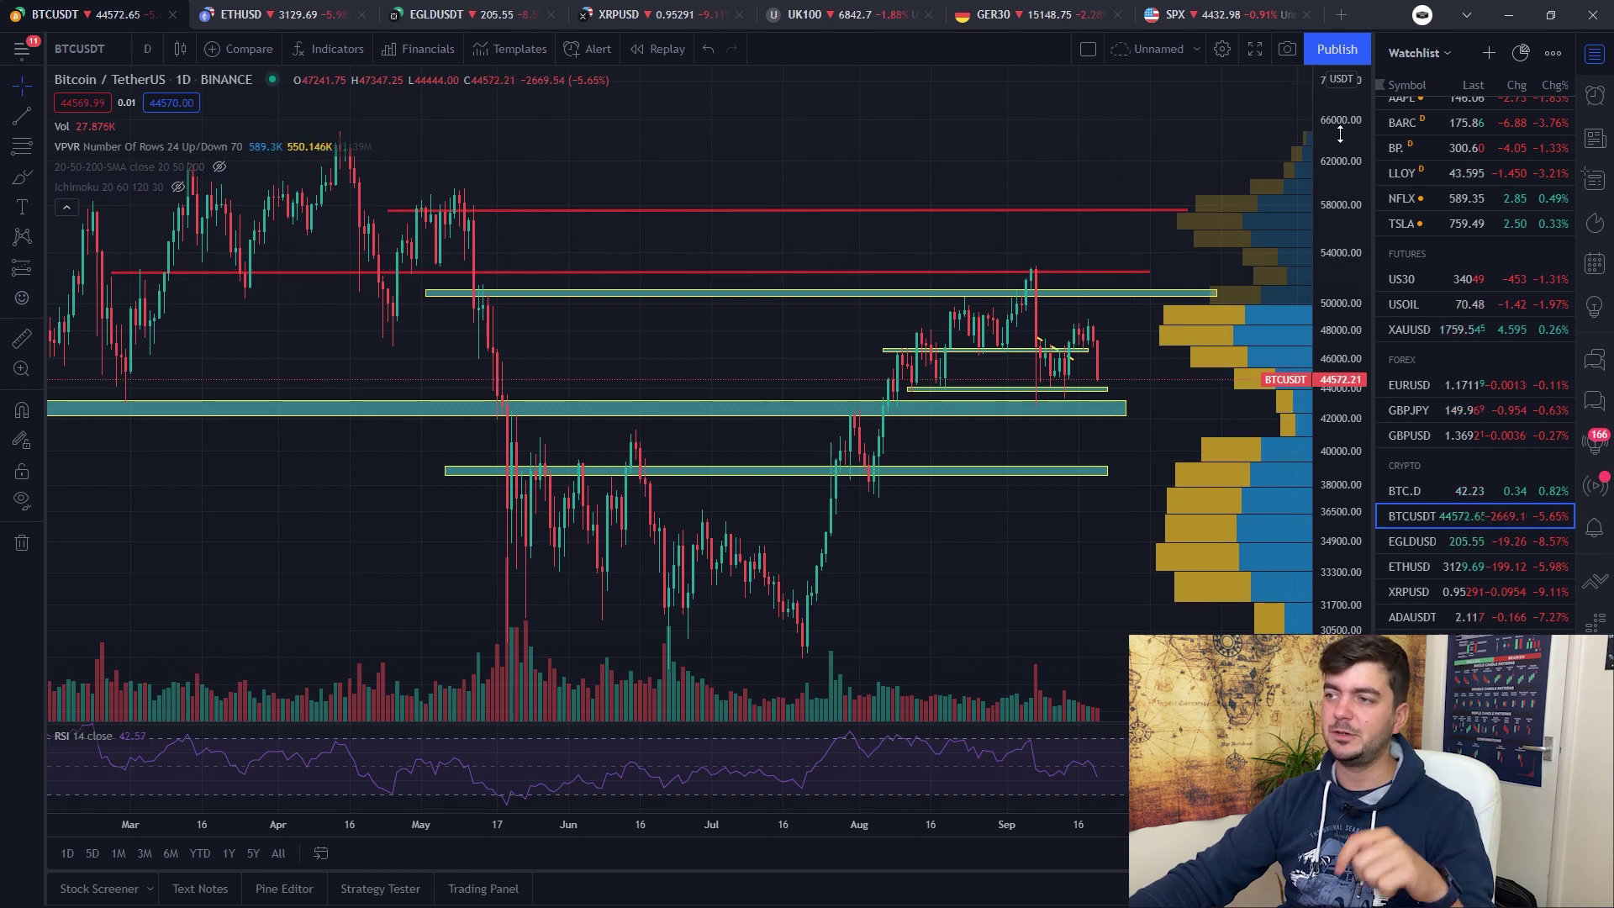
pyautogui.moveTo(1340, 135); pyautogui.dragTo(1340, 210)
pyautogui.scroll(-3, 1055, 312)
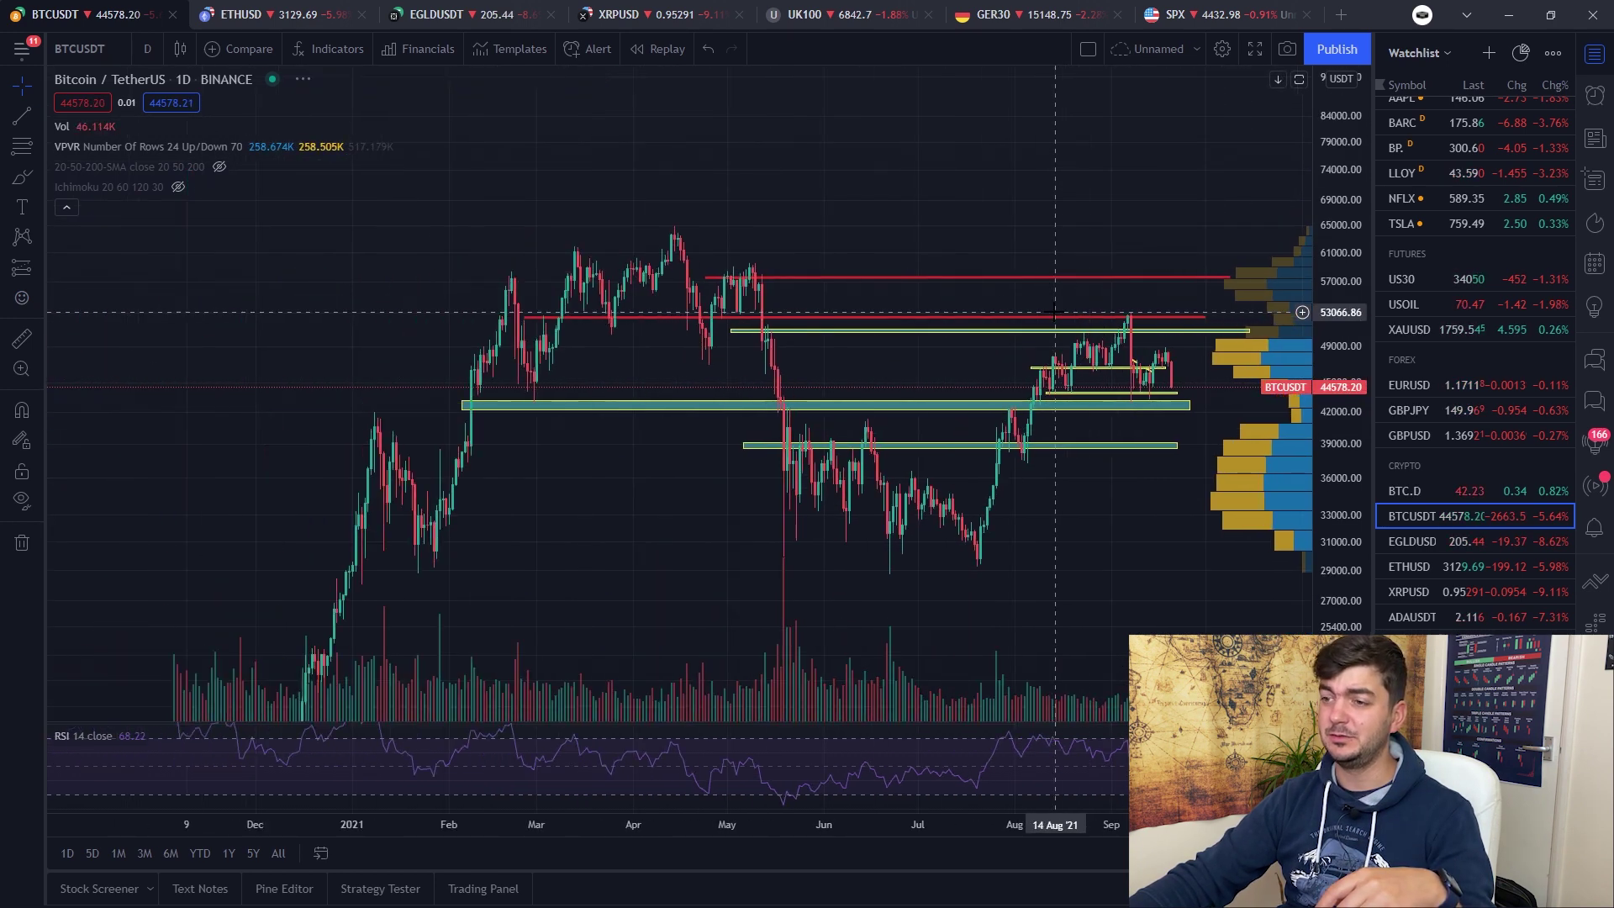
pyautogui.scroll(3, 1055, 312)
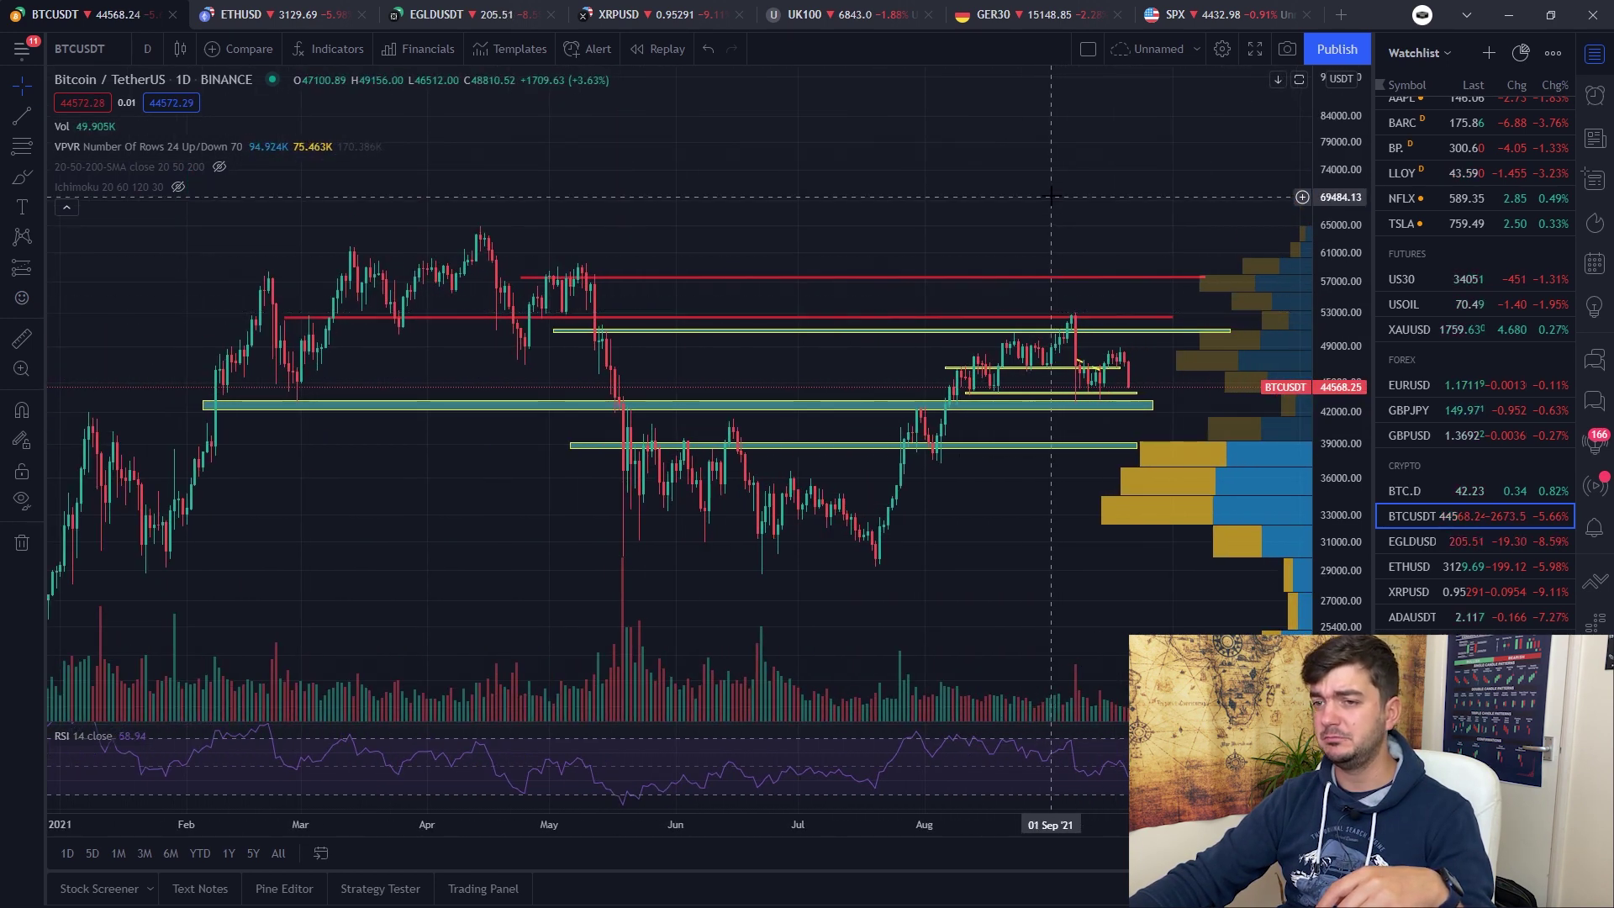
pyautogui.moveTo(1042, 200); pyautogui.dragTo(1014, 205)
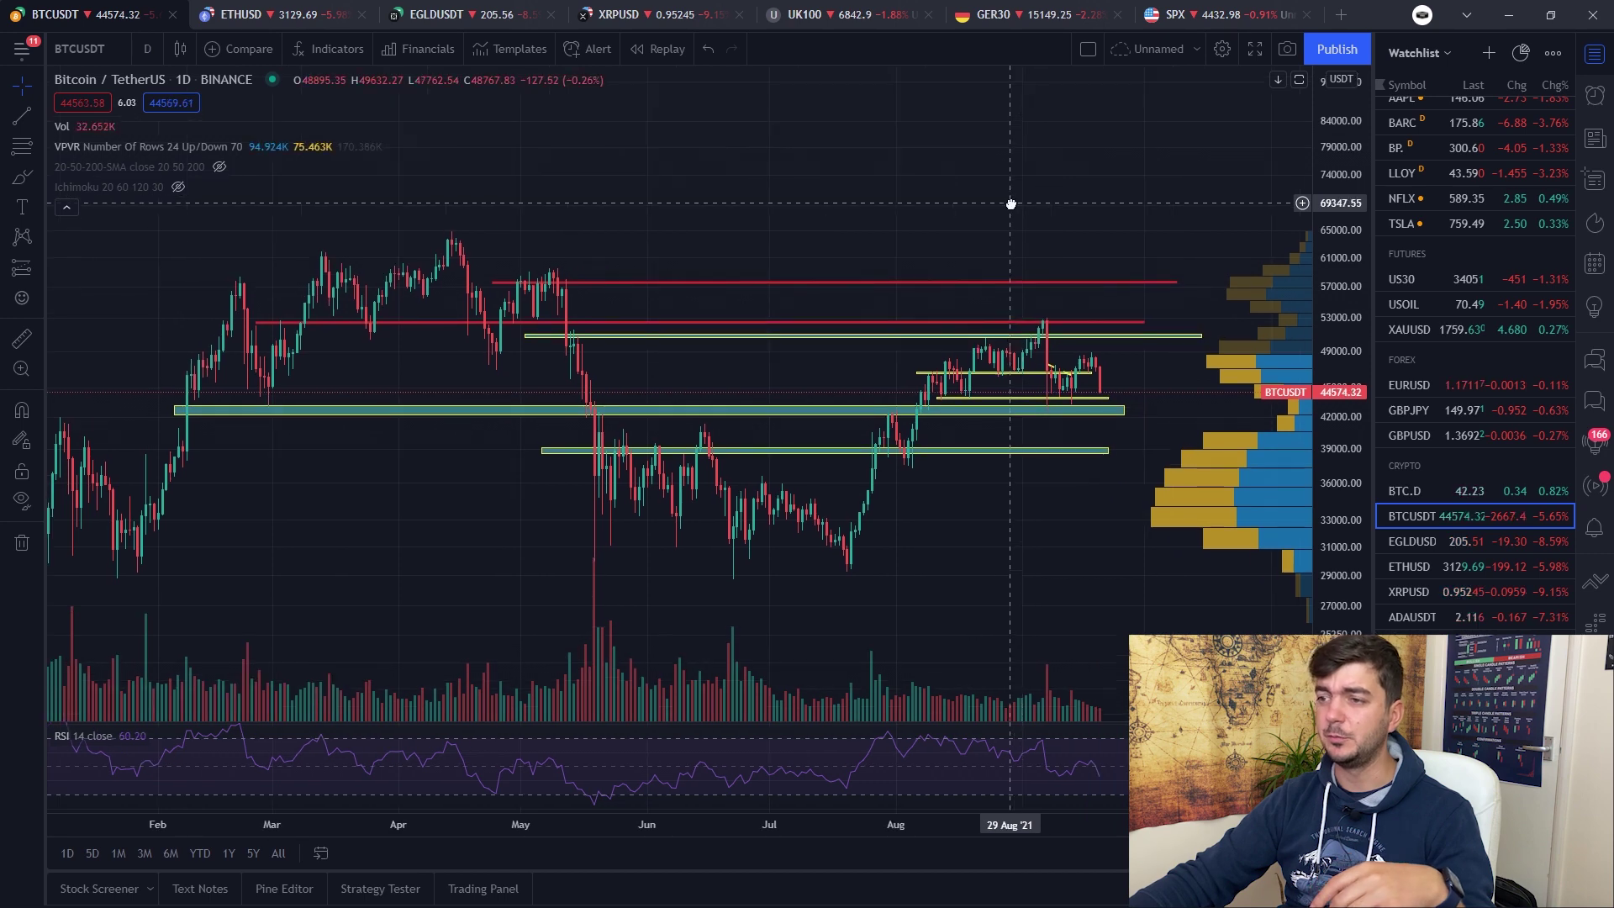
# Loop the Aug–Sep consolidation and Feb–May top in yellow brush, deleting the Feb–May loop.
pyautogui.click(22, 178)
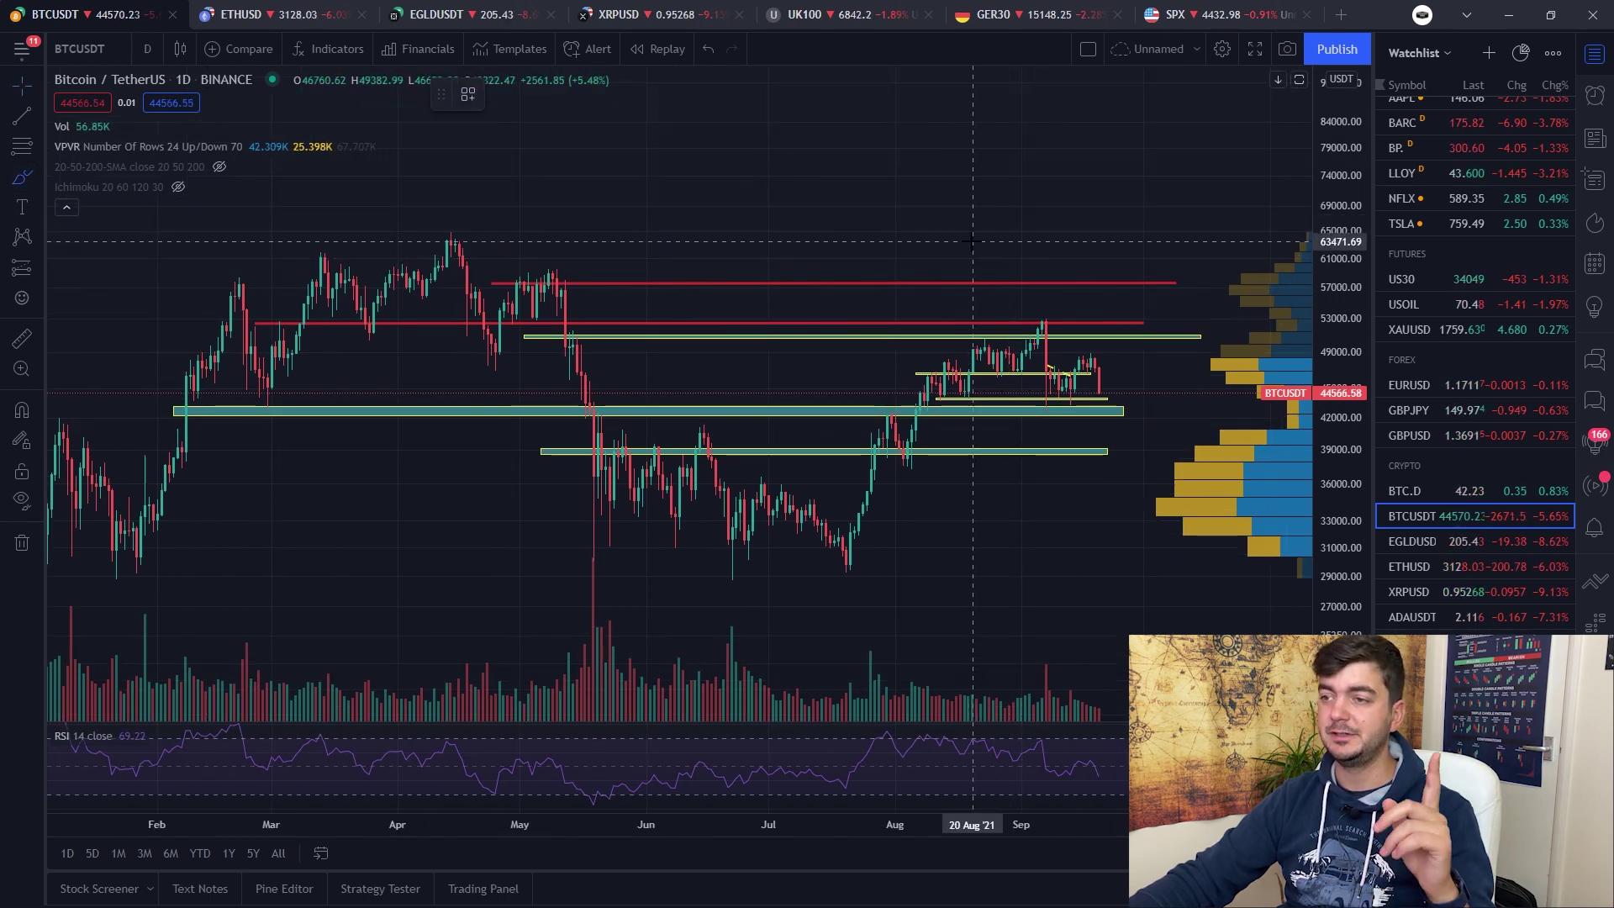
pyautogui.moveTo(920, 350)
pyautogui.mouseDown()
pyautogui.moveTo(898, 388)
pyautogui.moveTo(1027, 414)
pyautogui.moveTo(1126, 404)
pyautogui.moveTo(1092, 336)
pyautogui.moveTo(971, 319)
pyautogui.moveTo(907, 343)
pyautogui.mouseUp()
pyautogui.moveTo(565, 251)
pyautogui.mouseDown()
pyautogui.moveTo(342, 224)
pyautogui.moveTo(206, 274)
pyautogui.moveTo(180, 395)
pyautogui.moveTo(443, 409)
pyautogui.moveTo(626, 320)
pyautogui.moveTo(562, 248)
pyautogui.mouseUp()
pyautogui.press('Delete')
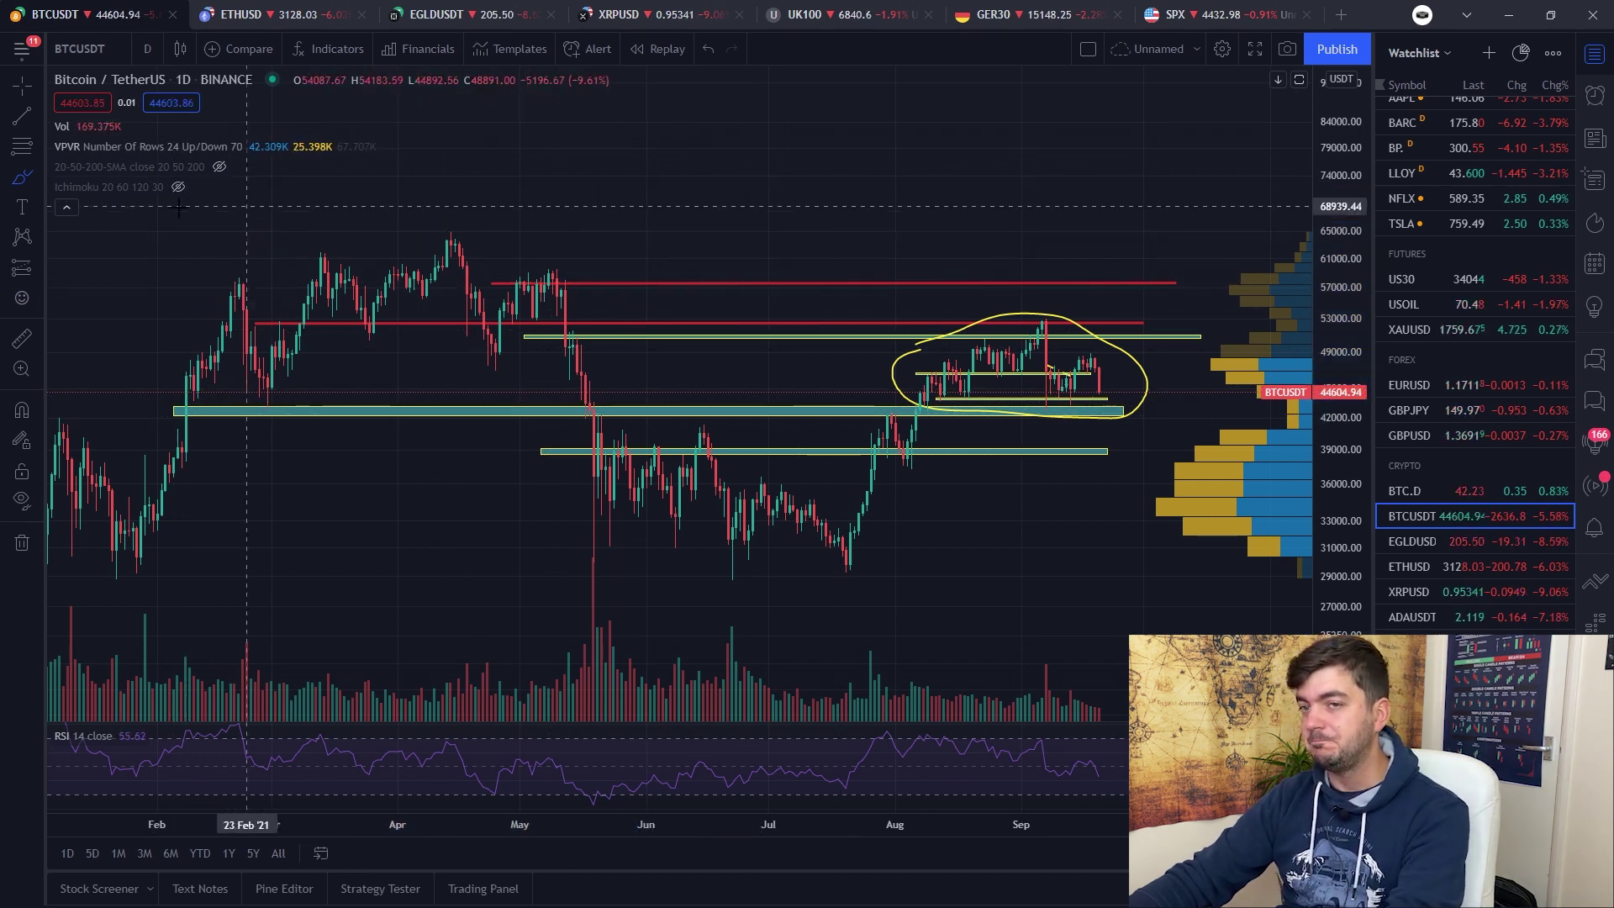
# Return to crosshair mode and delete the yellow circle around the Aug–Sep range.
pyautogui.click(25, 95)
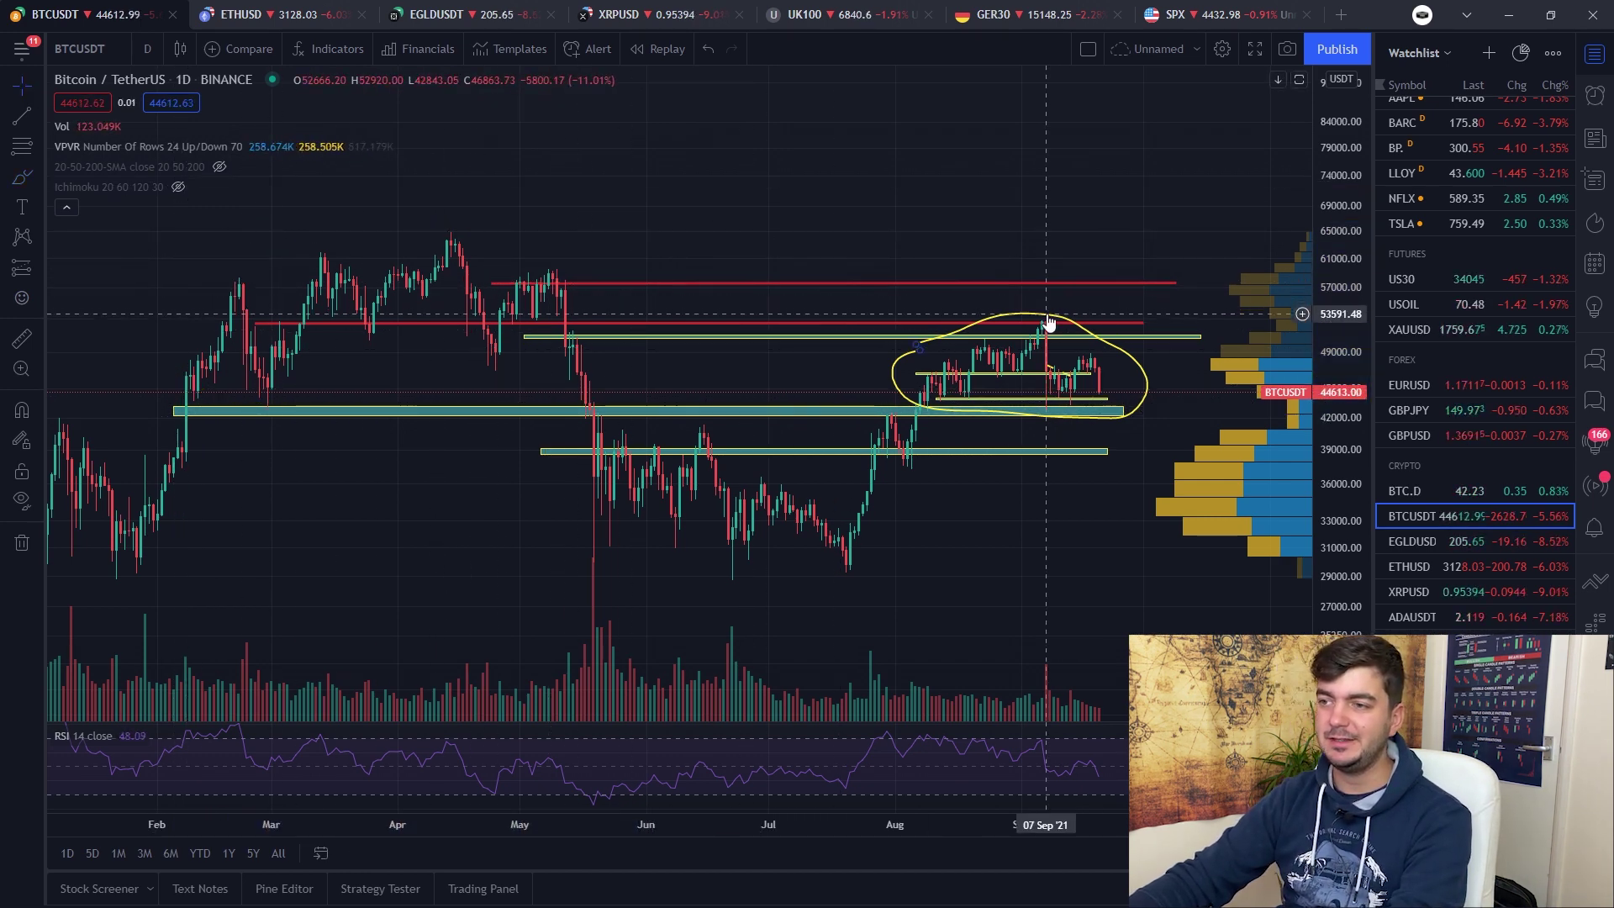
pyautogui.click(1045, 314)
pyautogui.press('Delete')
# Measure Bitcoin's price move from 10 Feb to 16 May, then dismiss the measurement.
pyautogui.scroll(-2, 1033, 252)
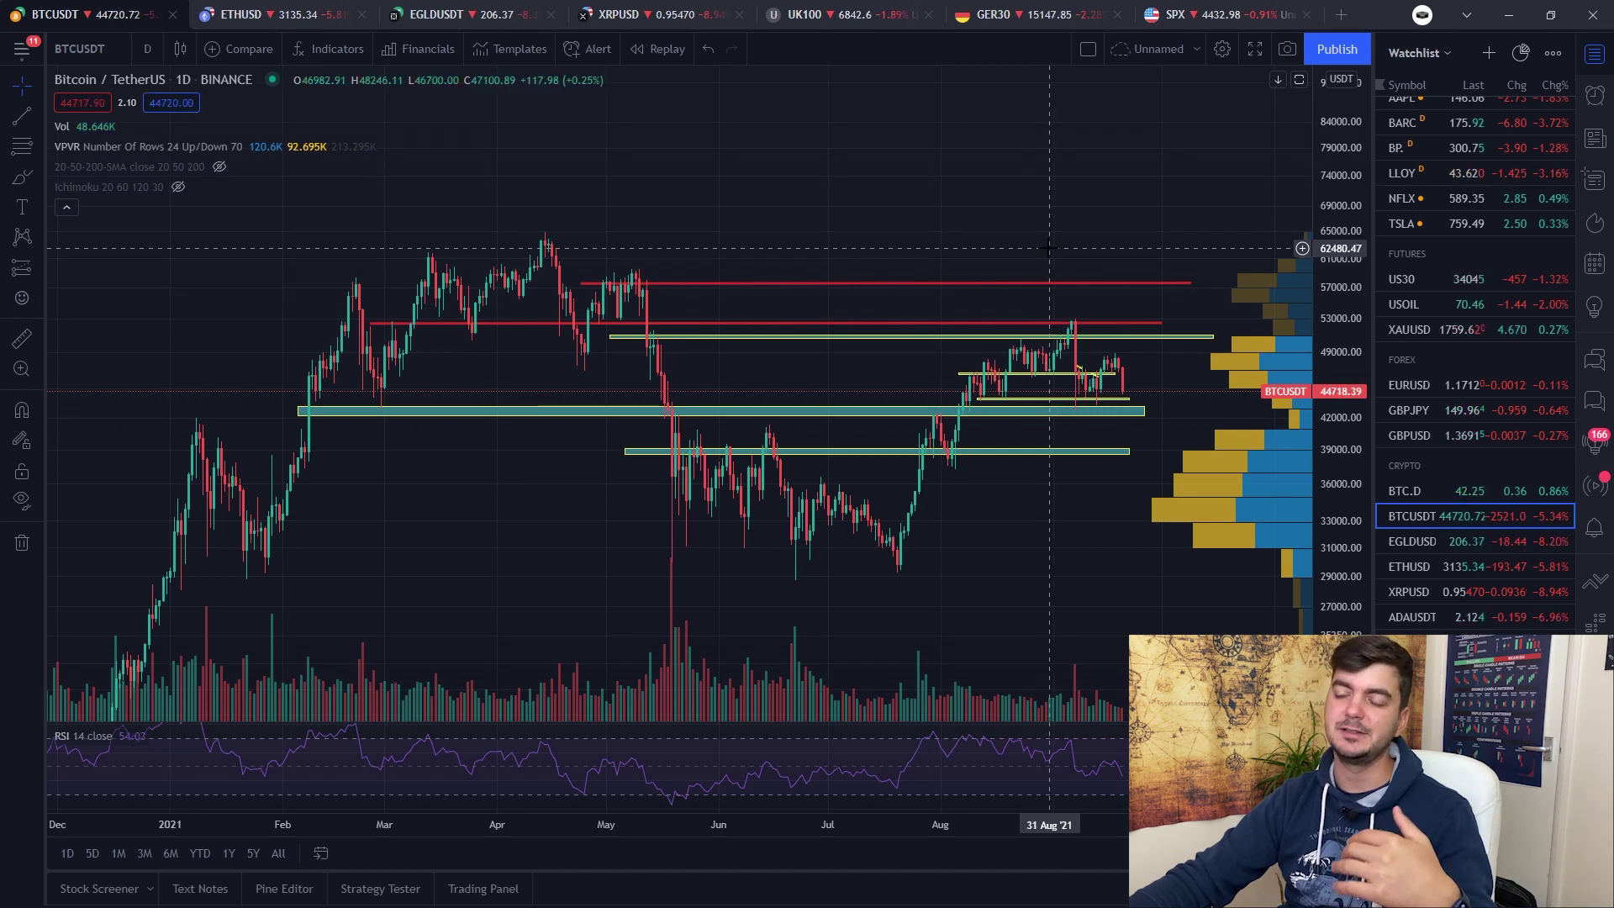
pyautogui.scroll(1, 1042, 252)
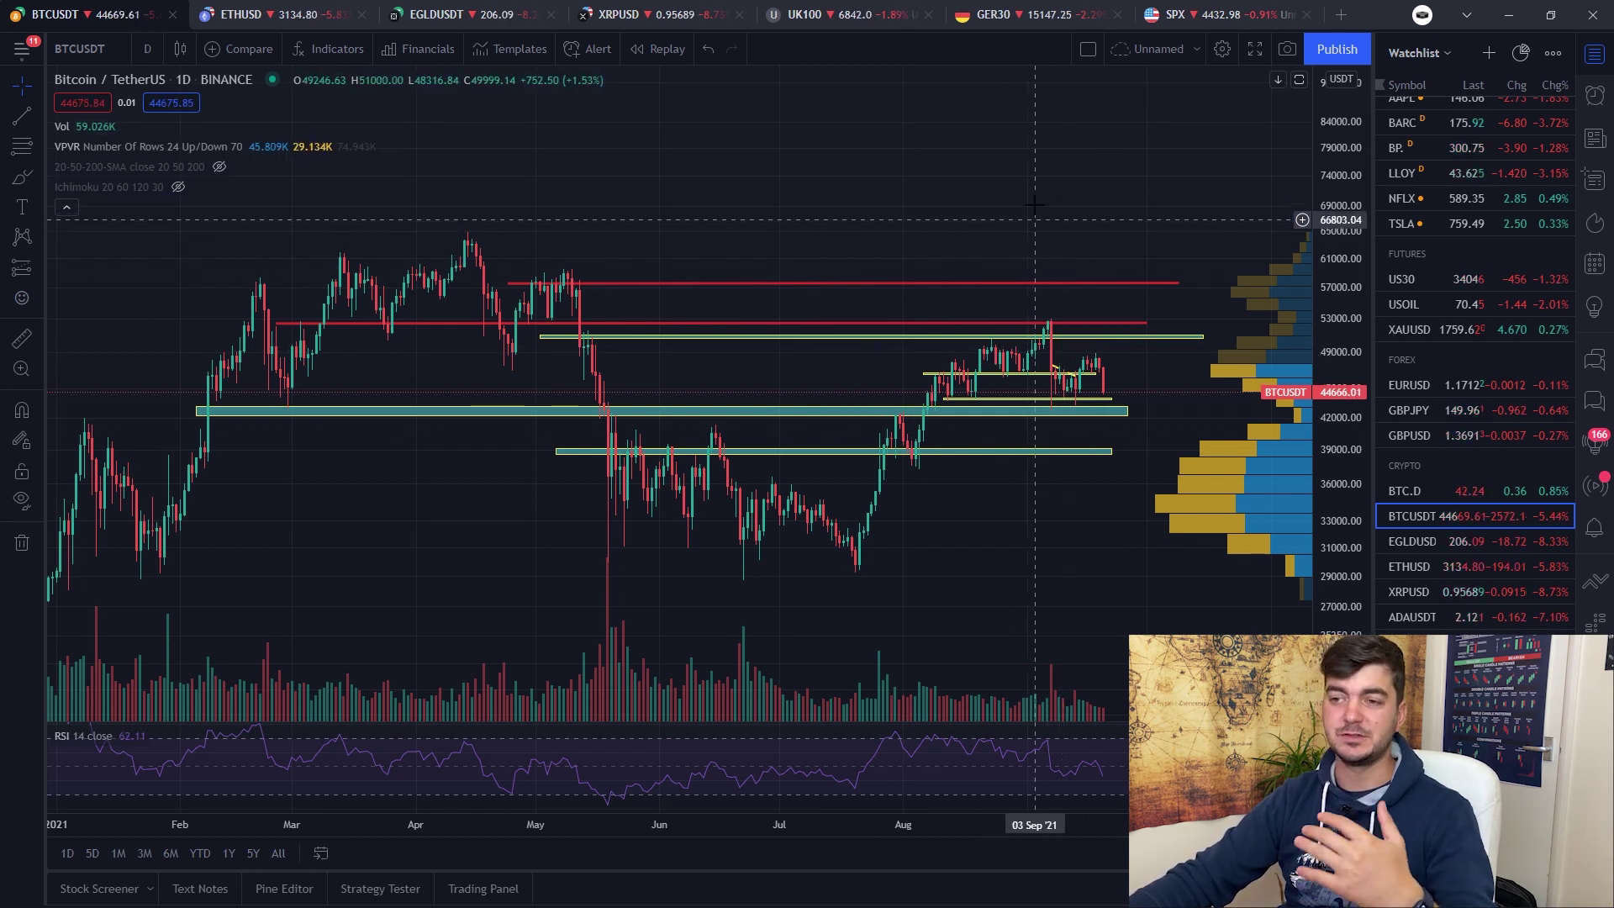
pyautogui.press('shift')
pyautogui.moveTo(216, 378); pyautogui.dragTo(595, 348)
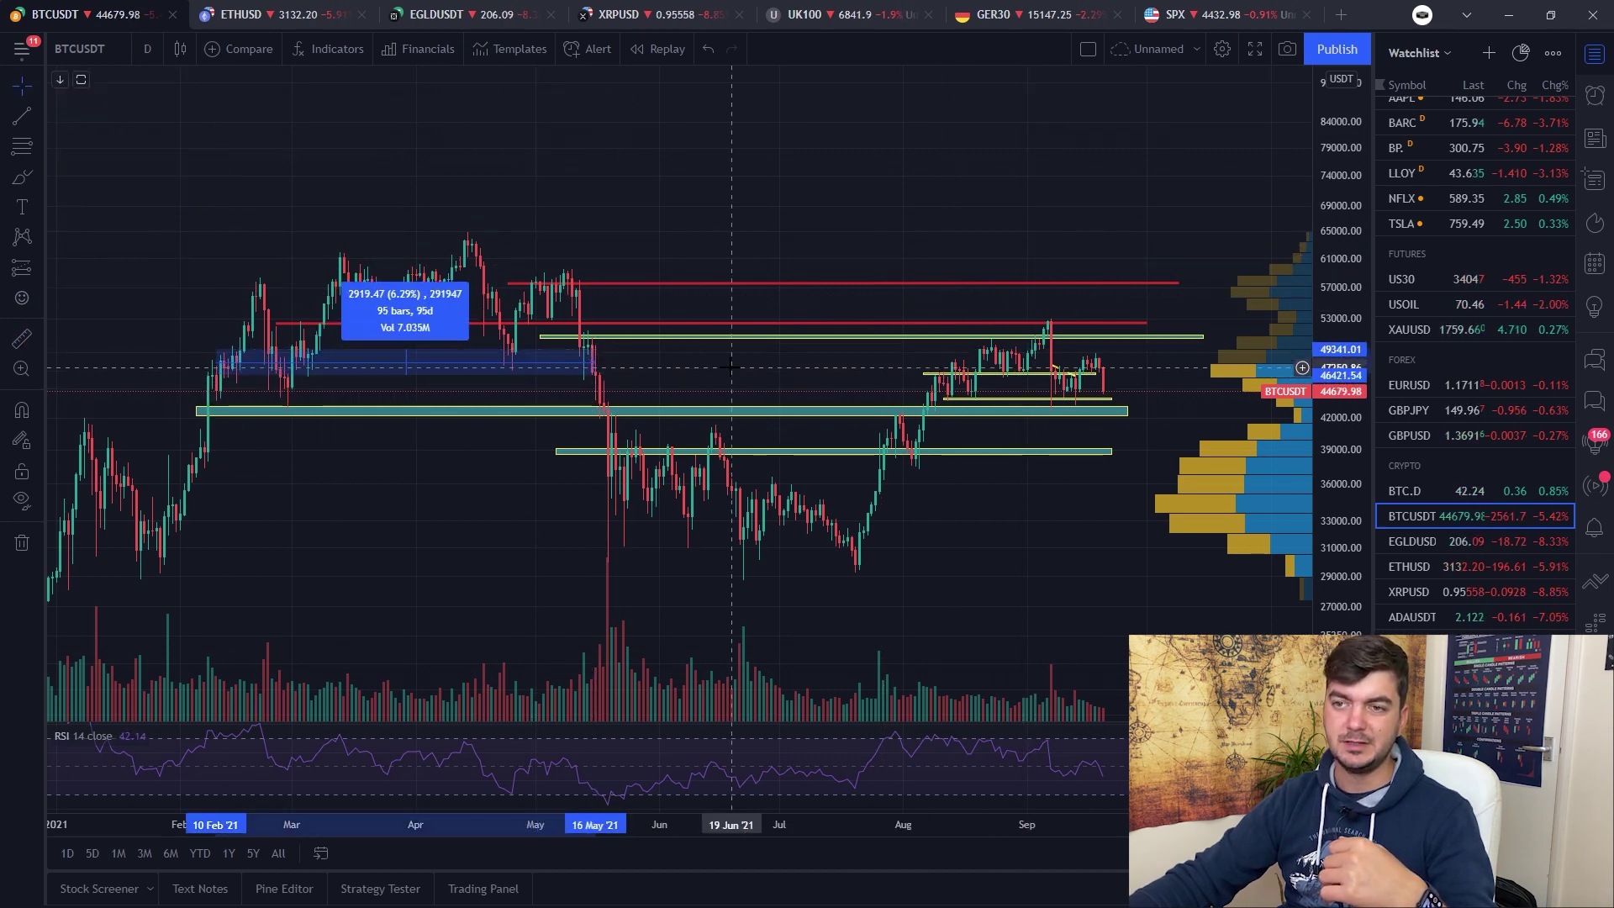
pyautogui.click(639, 353)
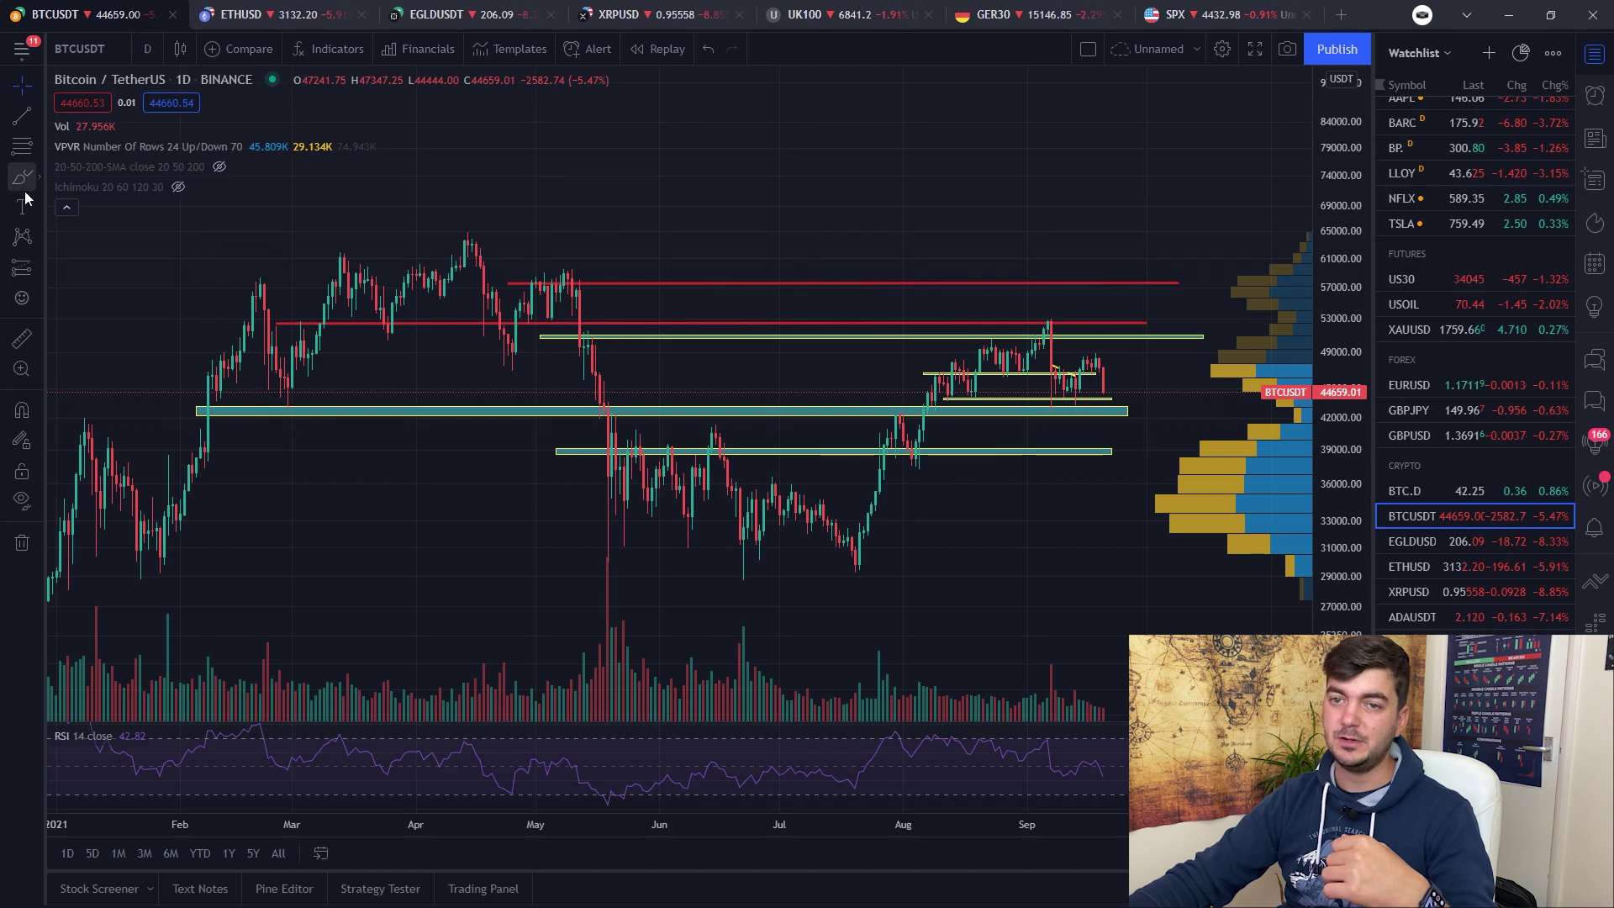
# Measure the price change from 09 Aug to 20 Sep, then dismiss it.
pyautogui.click(22, 338)
pyautogui.click(934, 383)
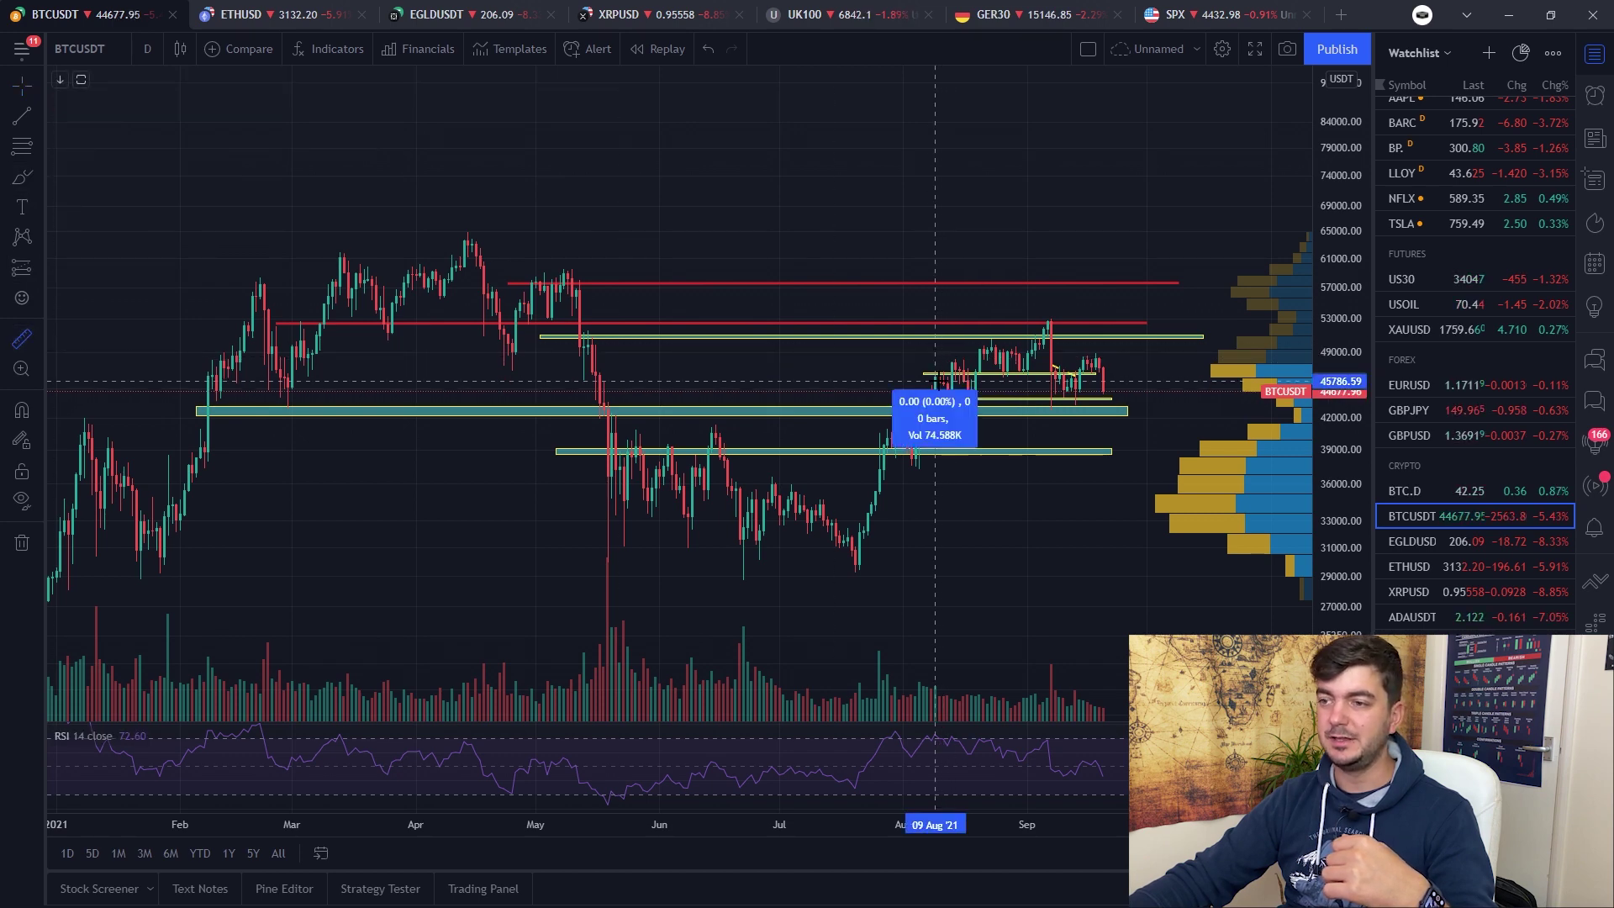
pyautogui.click(1103, 385)
pyautogui.click(1160, 227)
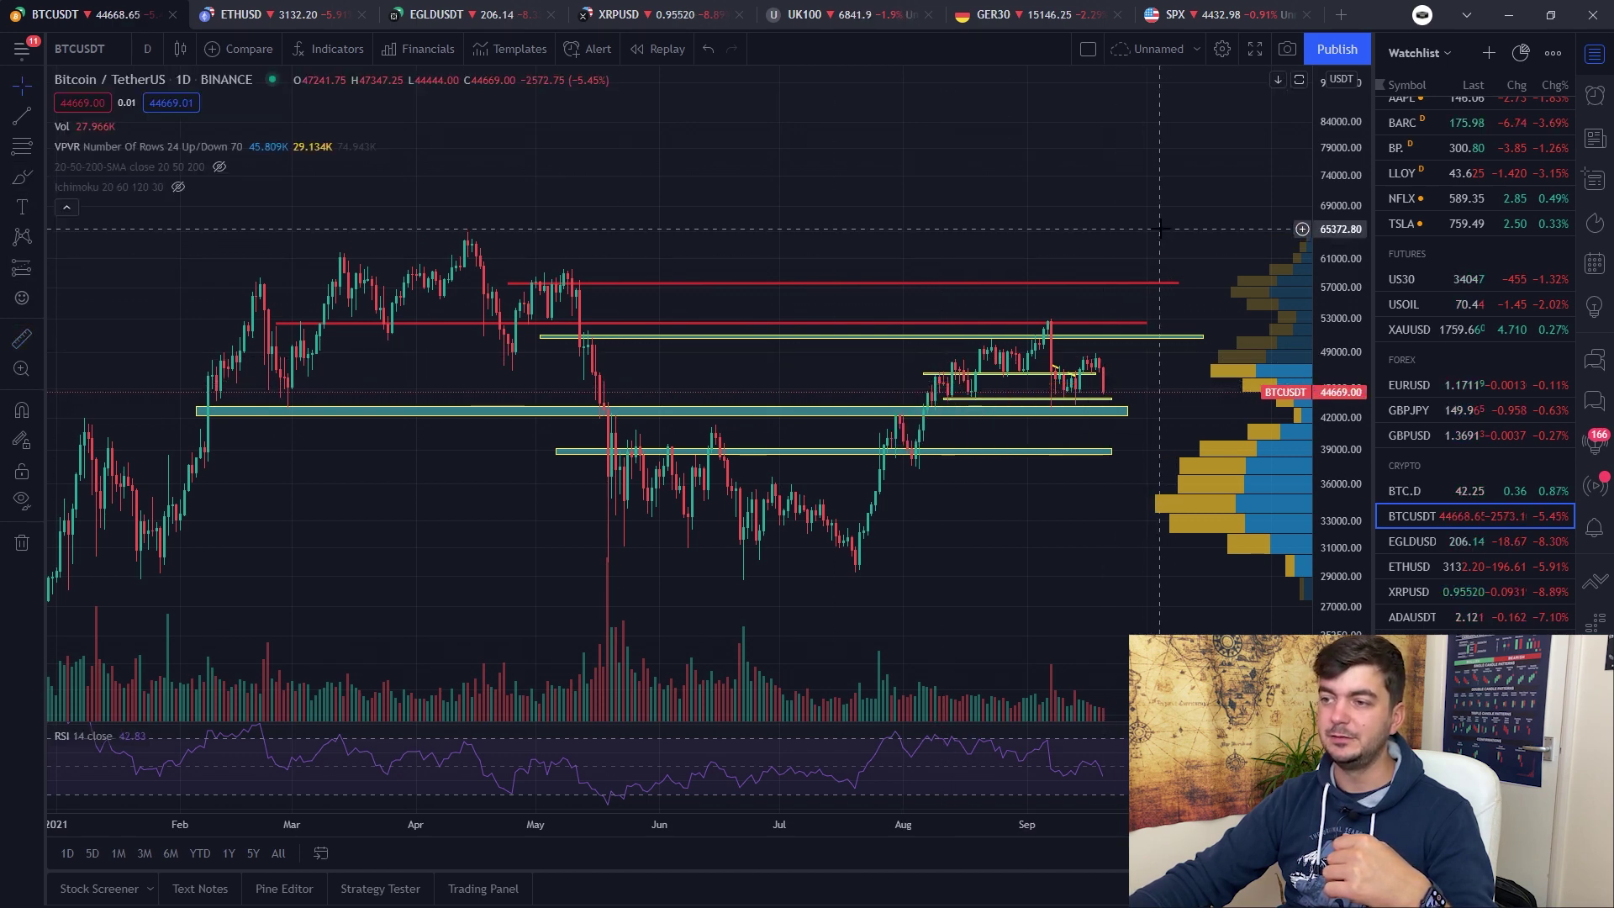
pyautogui.scroll(-3, 1160, 227)
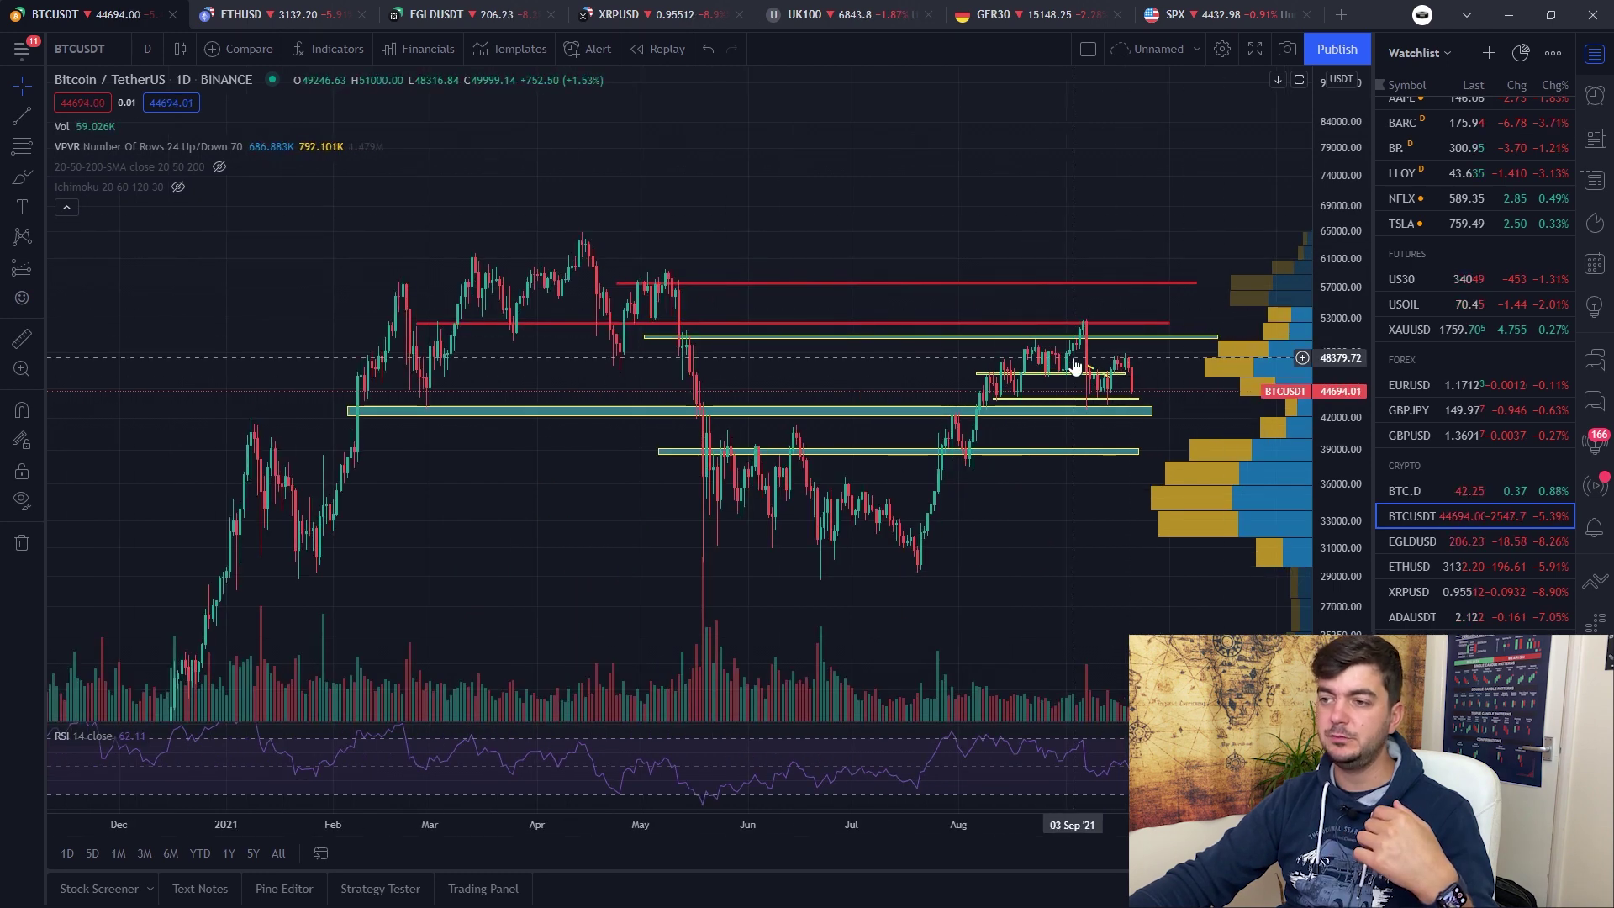
pyautogui.scroll(-2, 1120, 202)
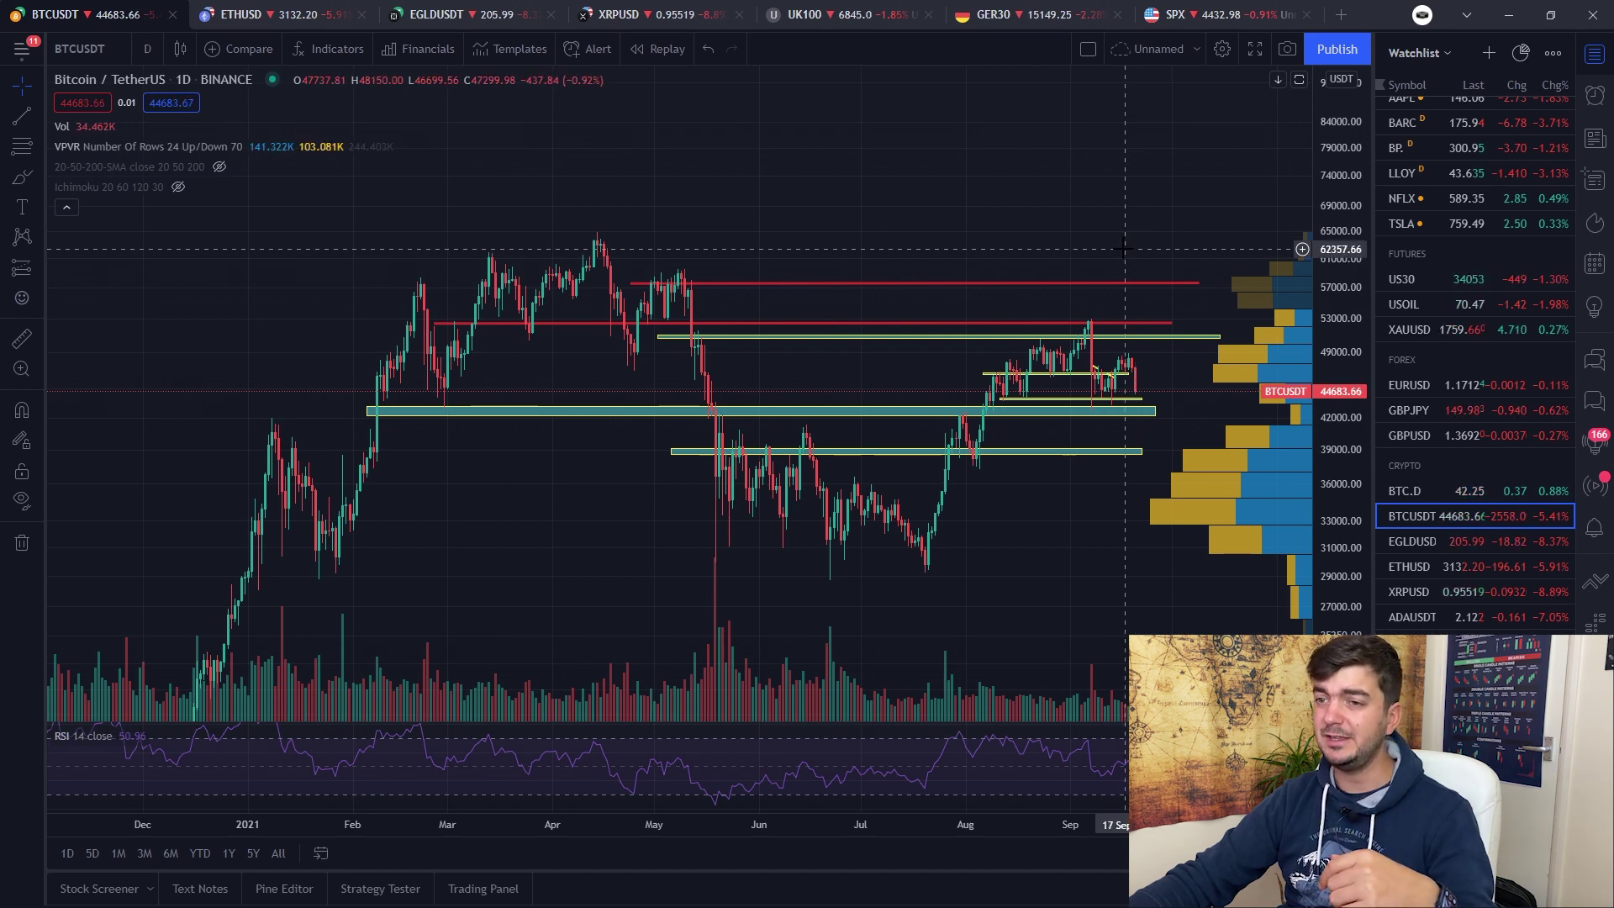
pyautogui.scroll(2, 1122, 250)
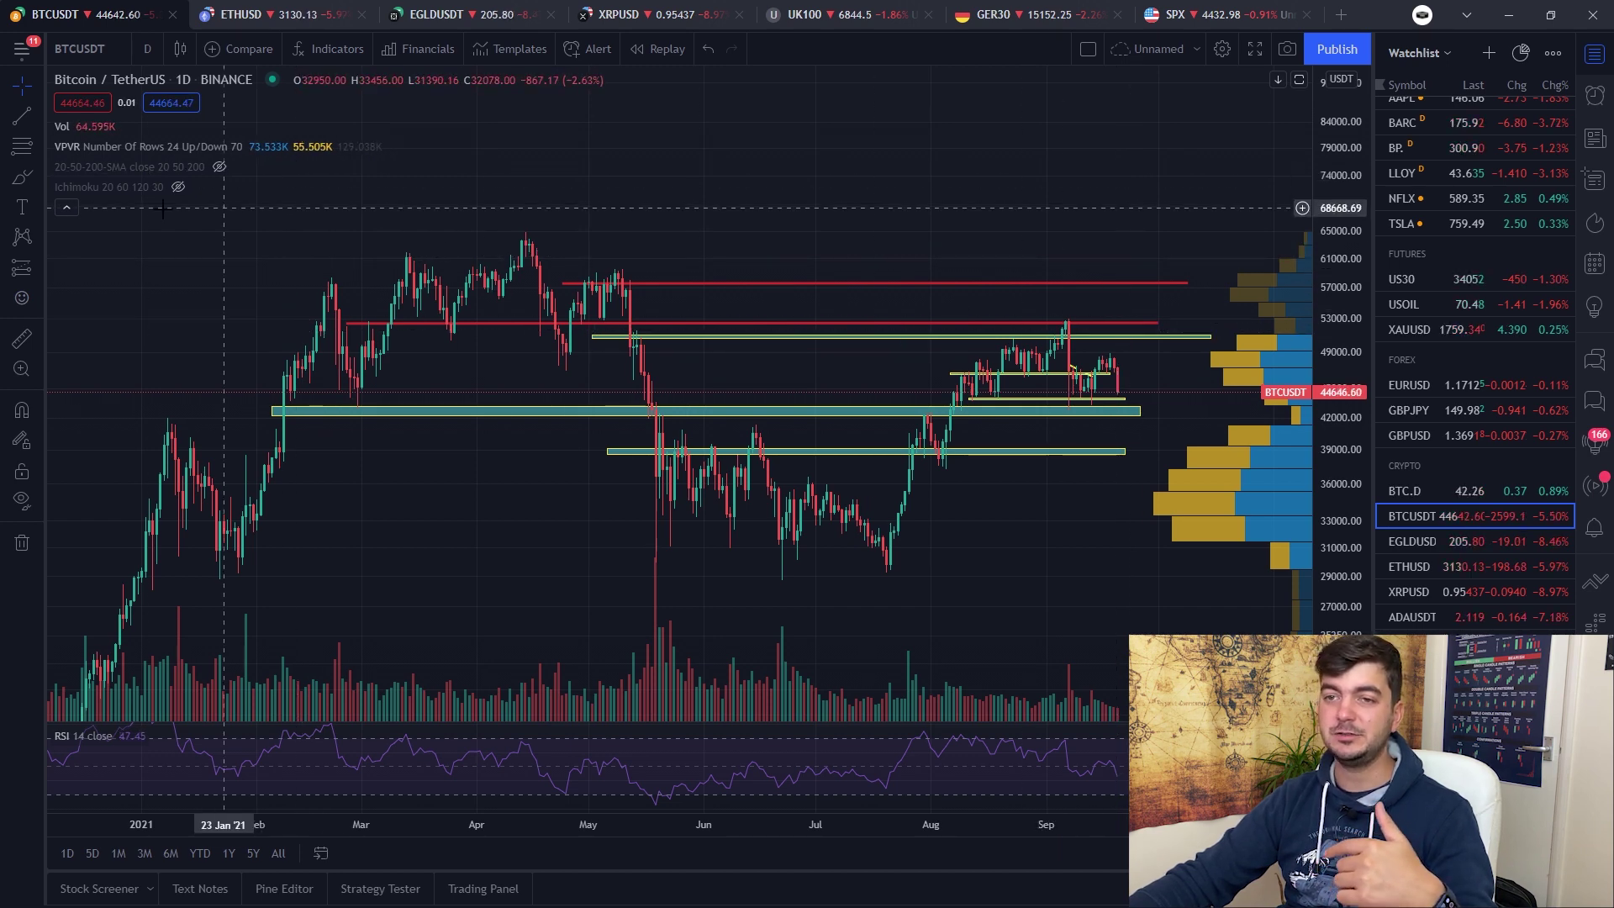
# Circle the lower green support zone and the upper red/green lines near 50,000 in yellow.
pyautogui.click(22, 176)
pyautogui.moveTo(1084, 434); pyautogui.dragTo(1133, 455)
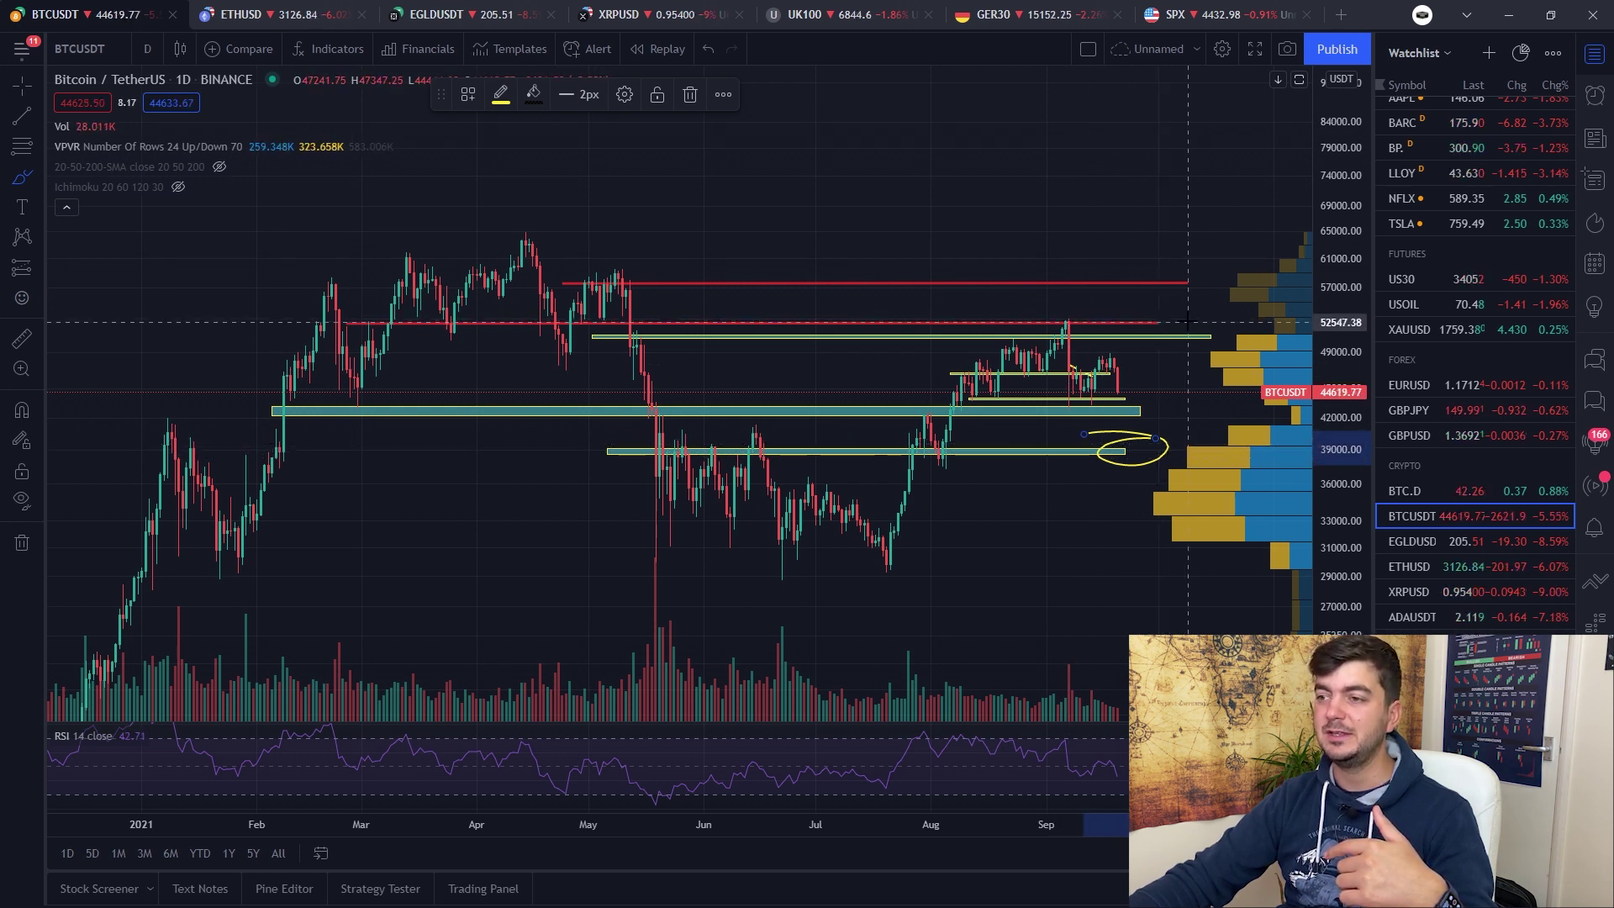
pyautogui.moveTo(1164, 300)
pyautogui.mouseDown()
pyautogui.moveTo(1160, 352)
pyautogui.moveTo(1204, 338)
pyautogui.mouseUp()
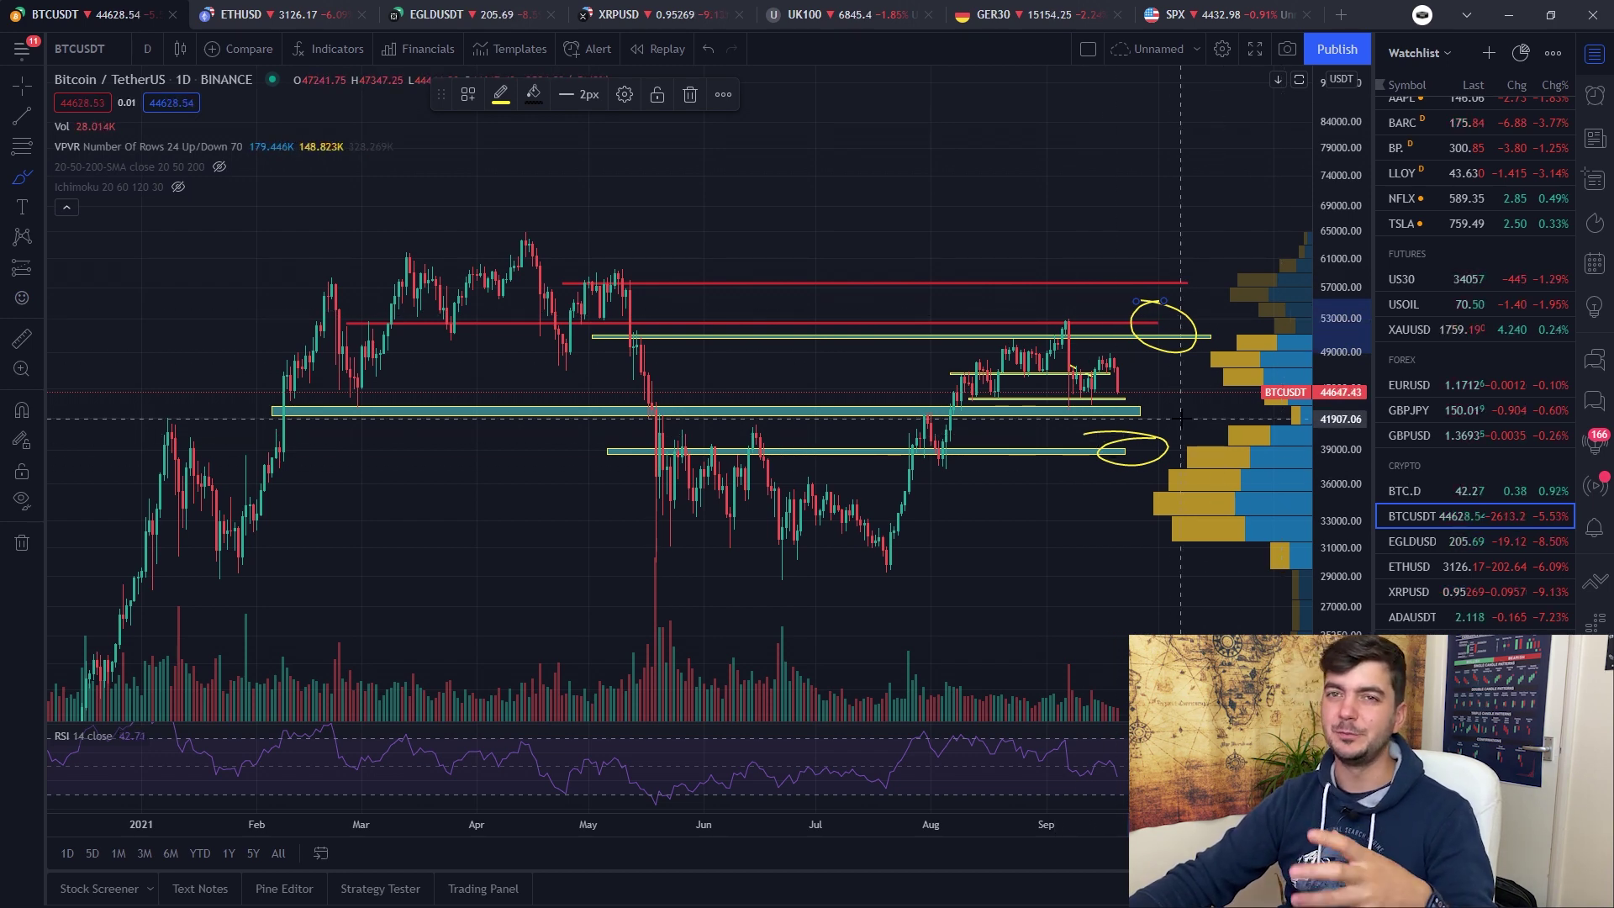
# Delete both the upper and lower yellow highlight circles.
pyautogui.scroll(2, 1173, 417)
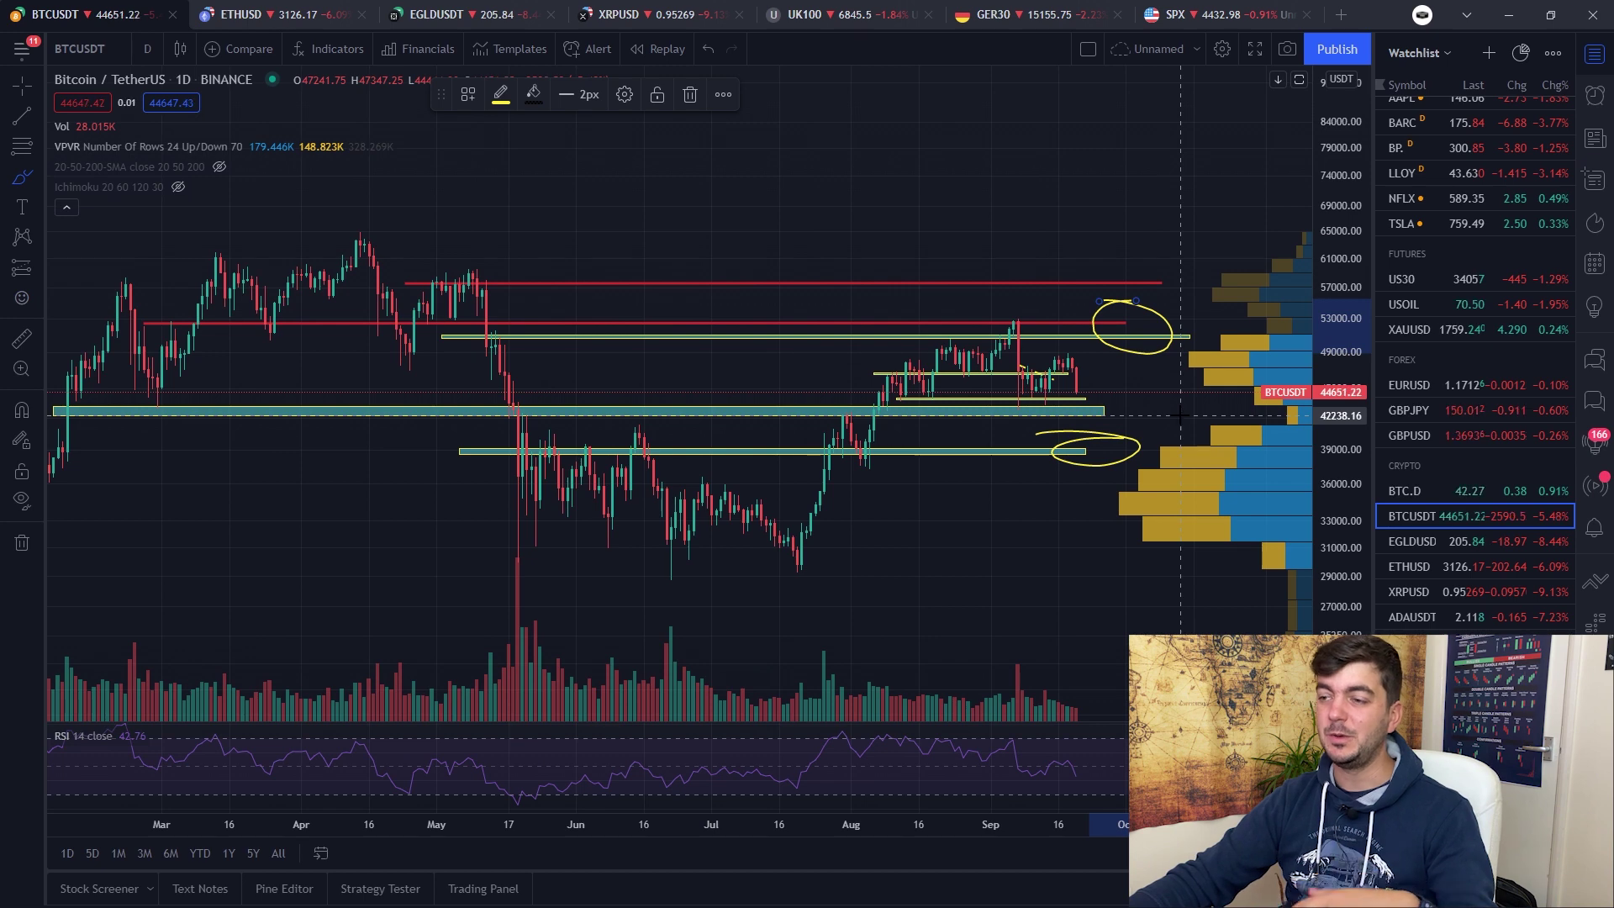
pyautogui.press('Delete')
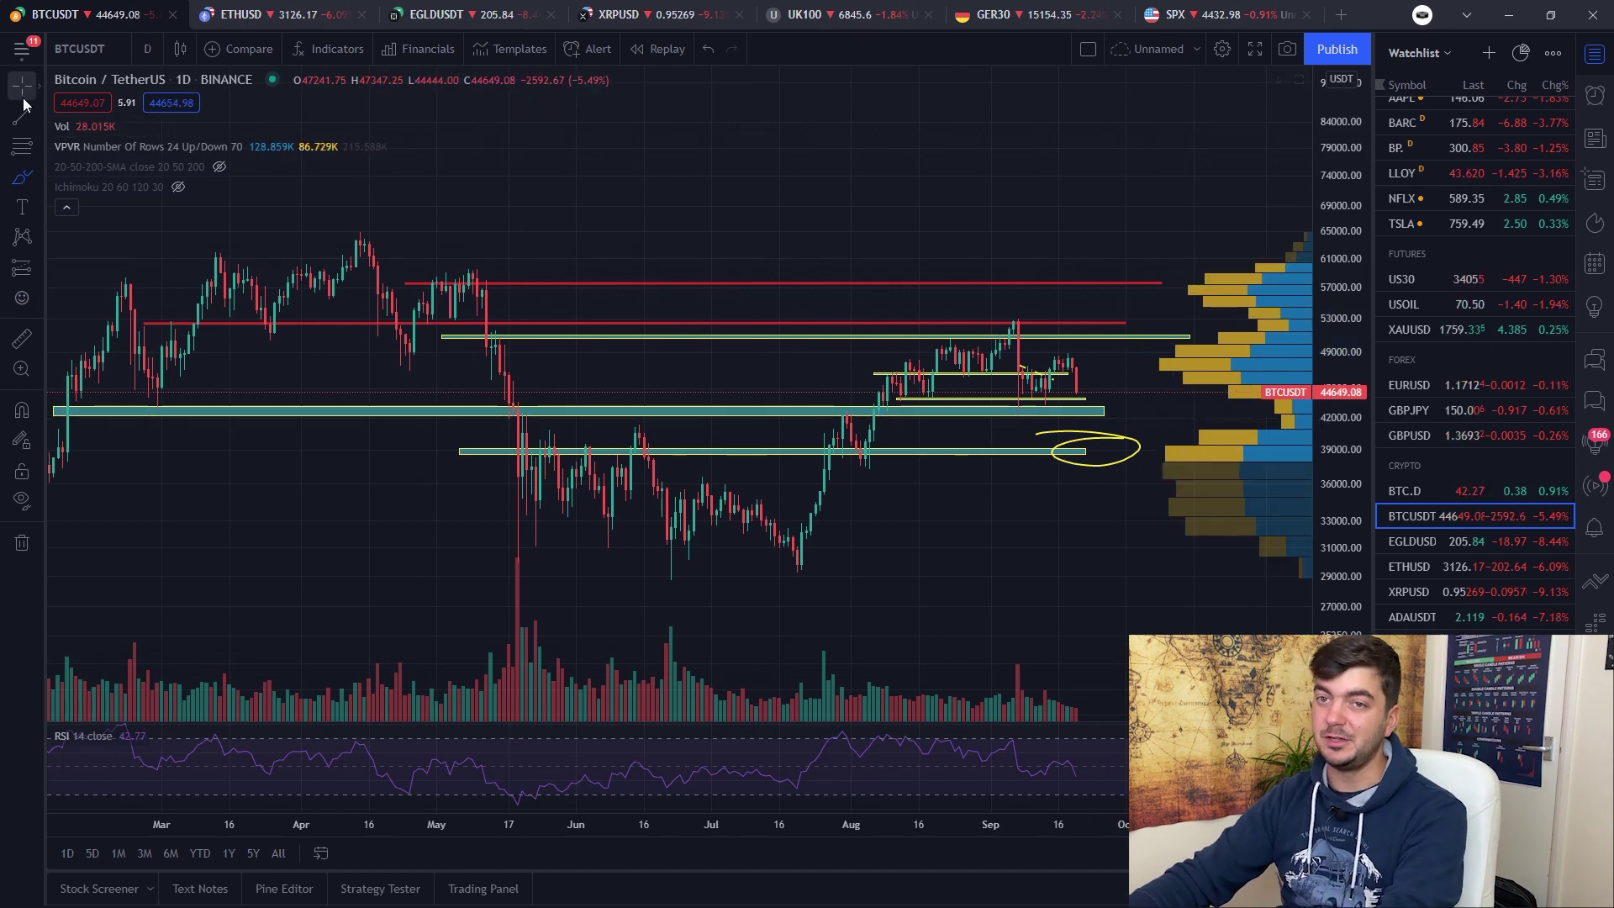
pyautogui.click(1116, 451)
pyautogui.press('Delete')
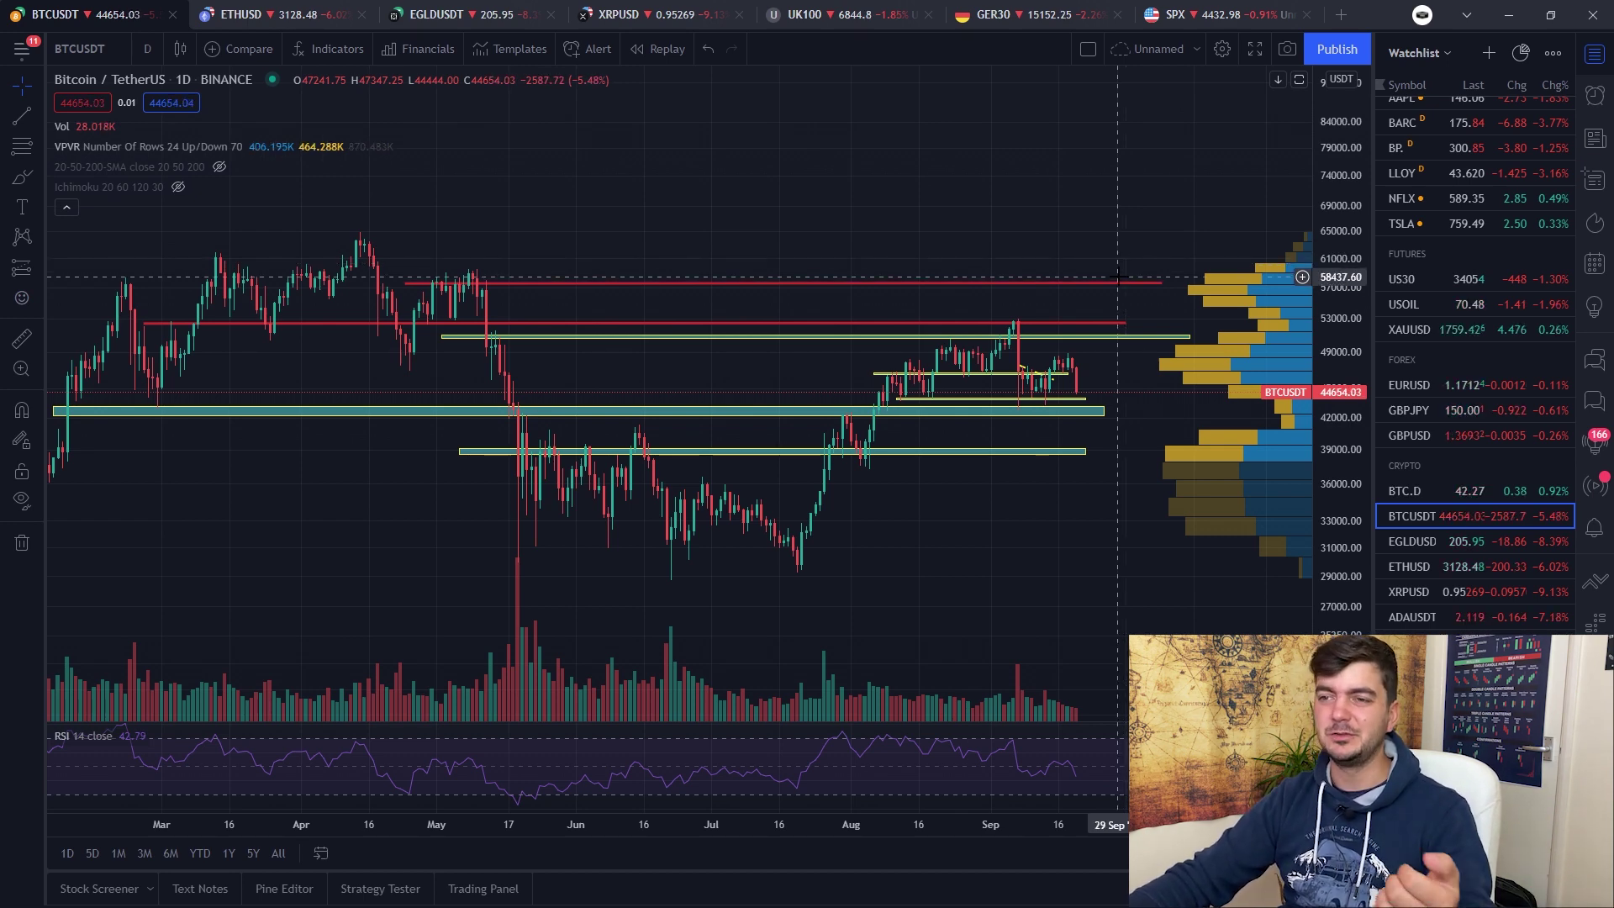
pyautogui.scroll(1, 1123, 220)
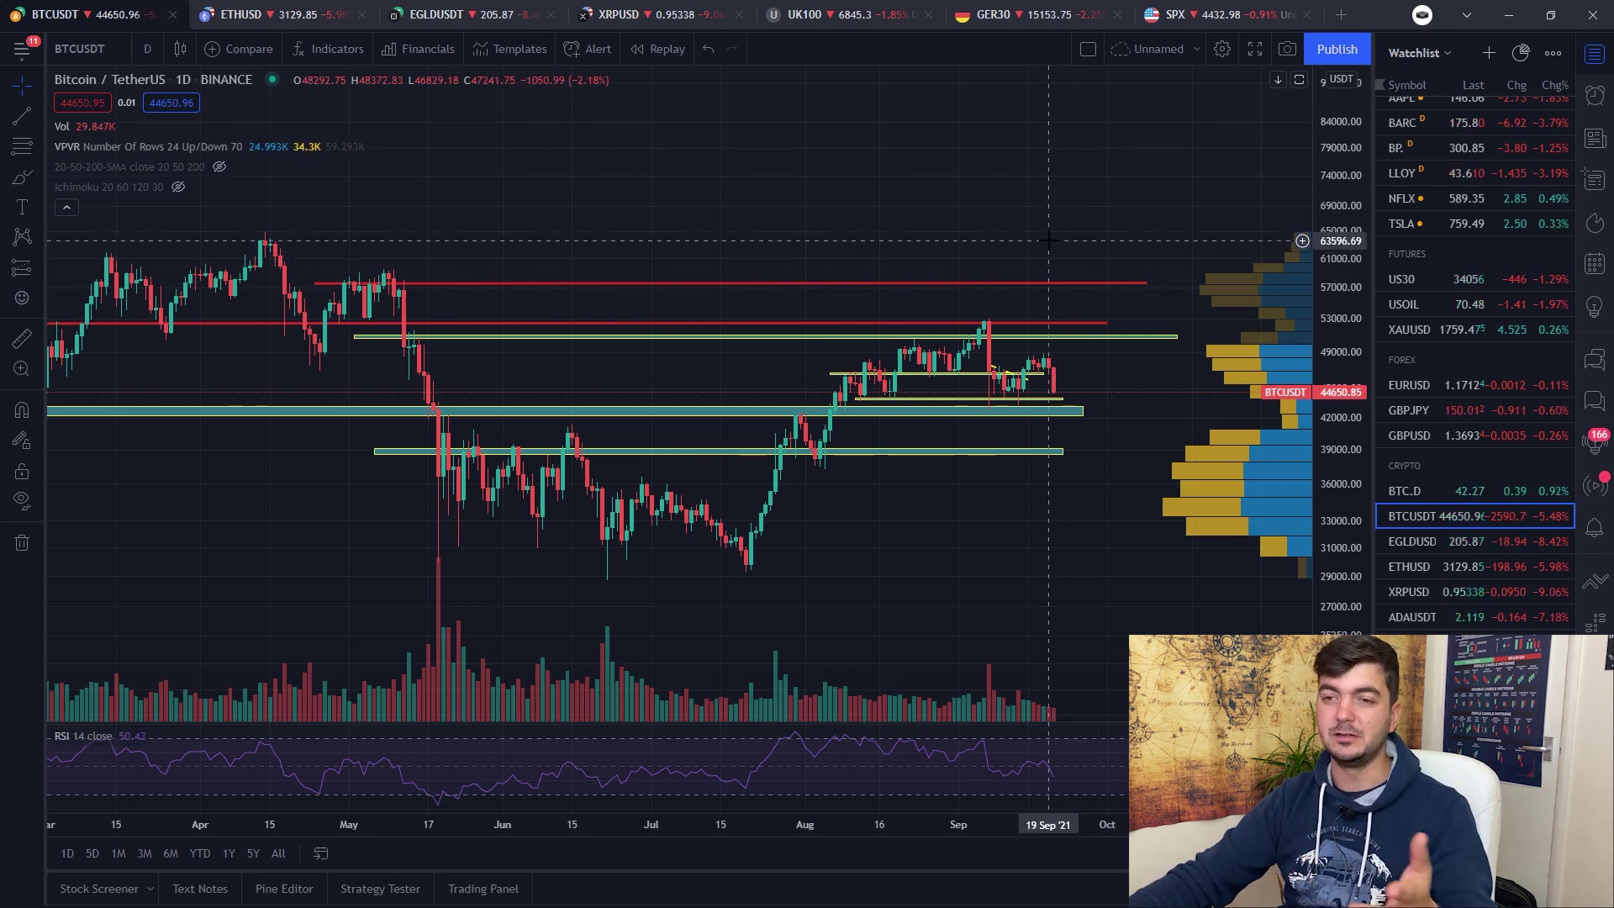
pyautogui.scroll(-3, 1048, 240)
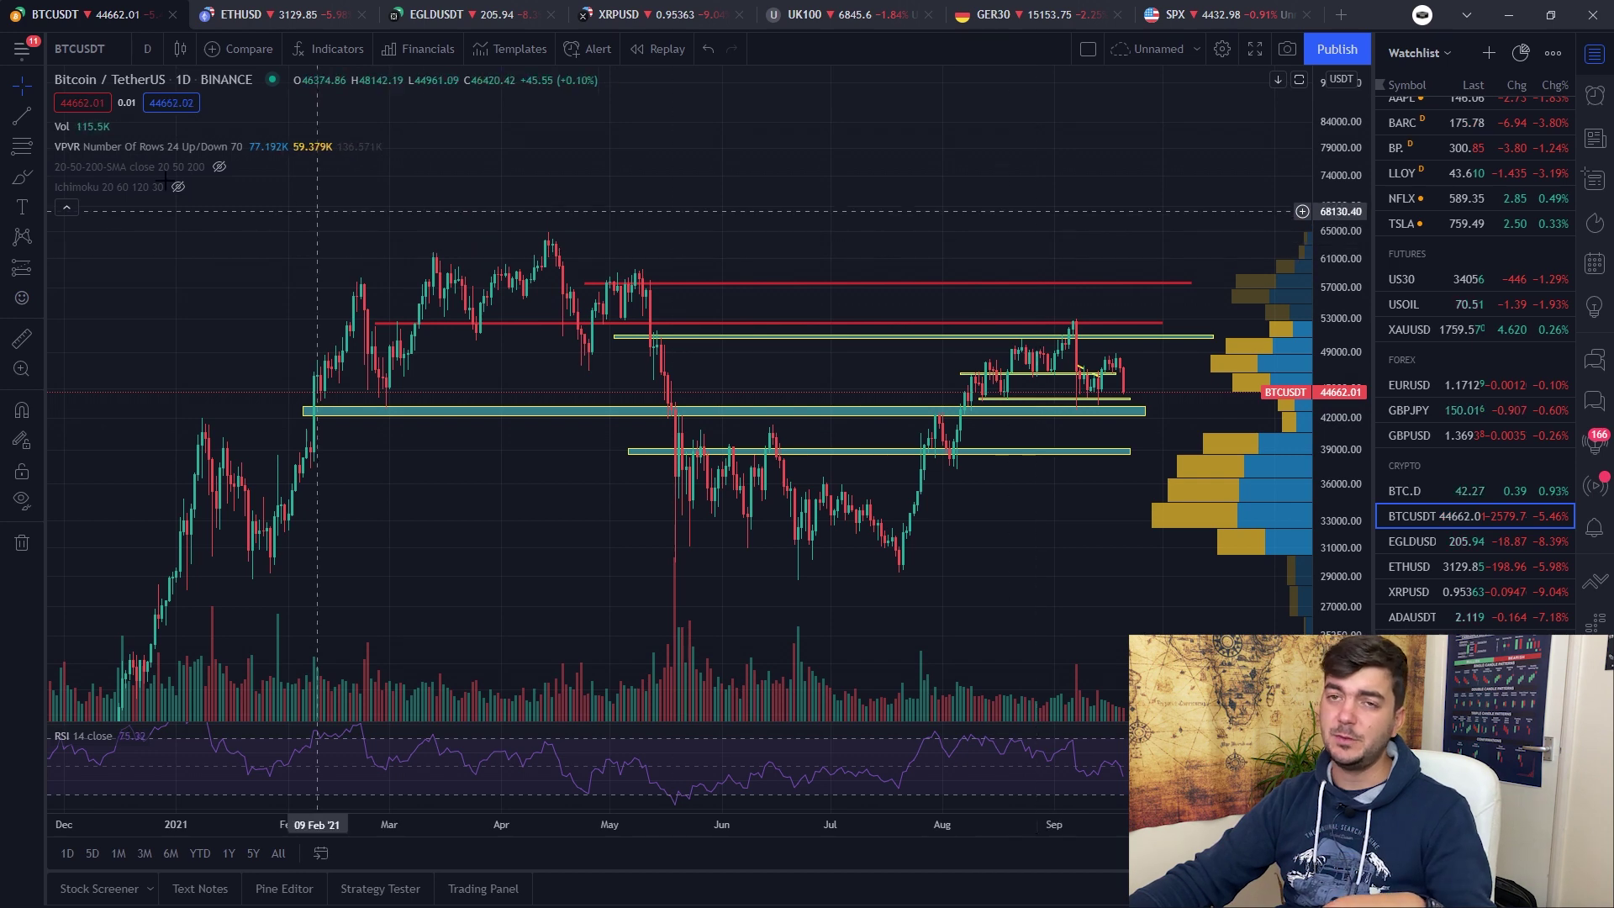
# Switch to the Ethereum chart and bring its 2020–2021 candles into view.
pyautogui.click(241, 14)
pyautogui.scroll(-1, 849, 243)
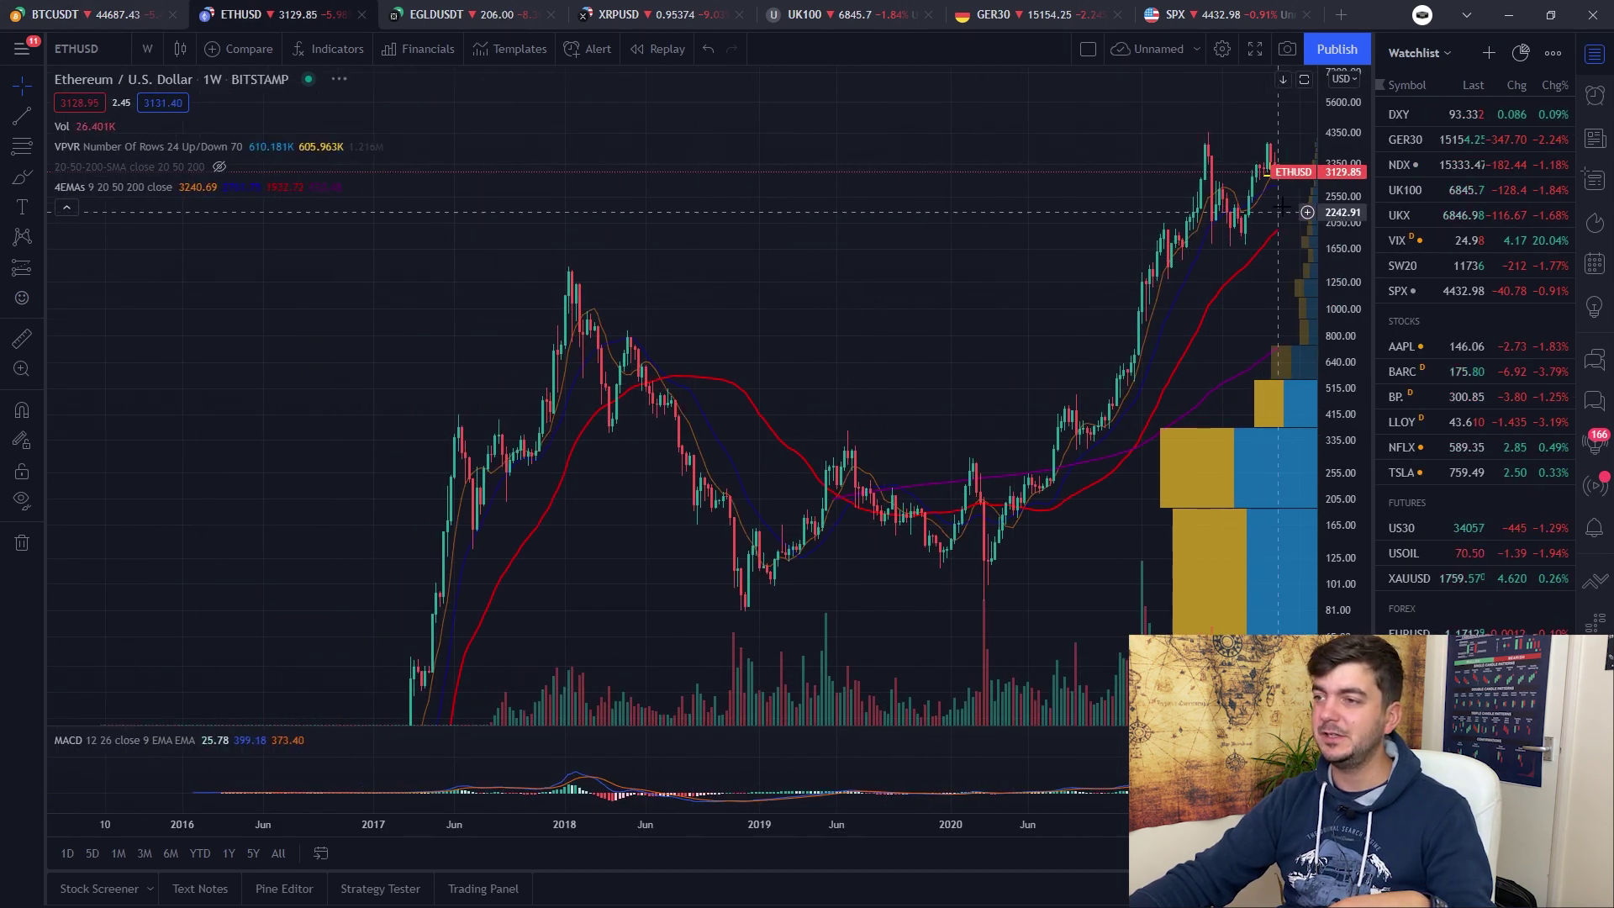
pyautogui.moveTo(1024, 319); pyautogui.dragTo(740, 311)
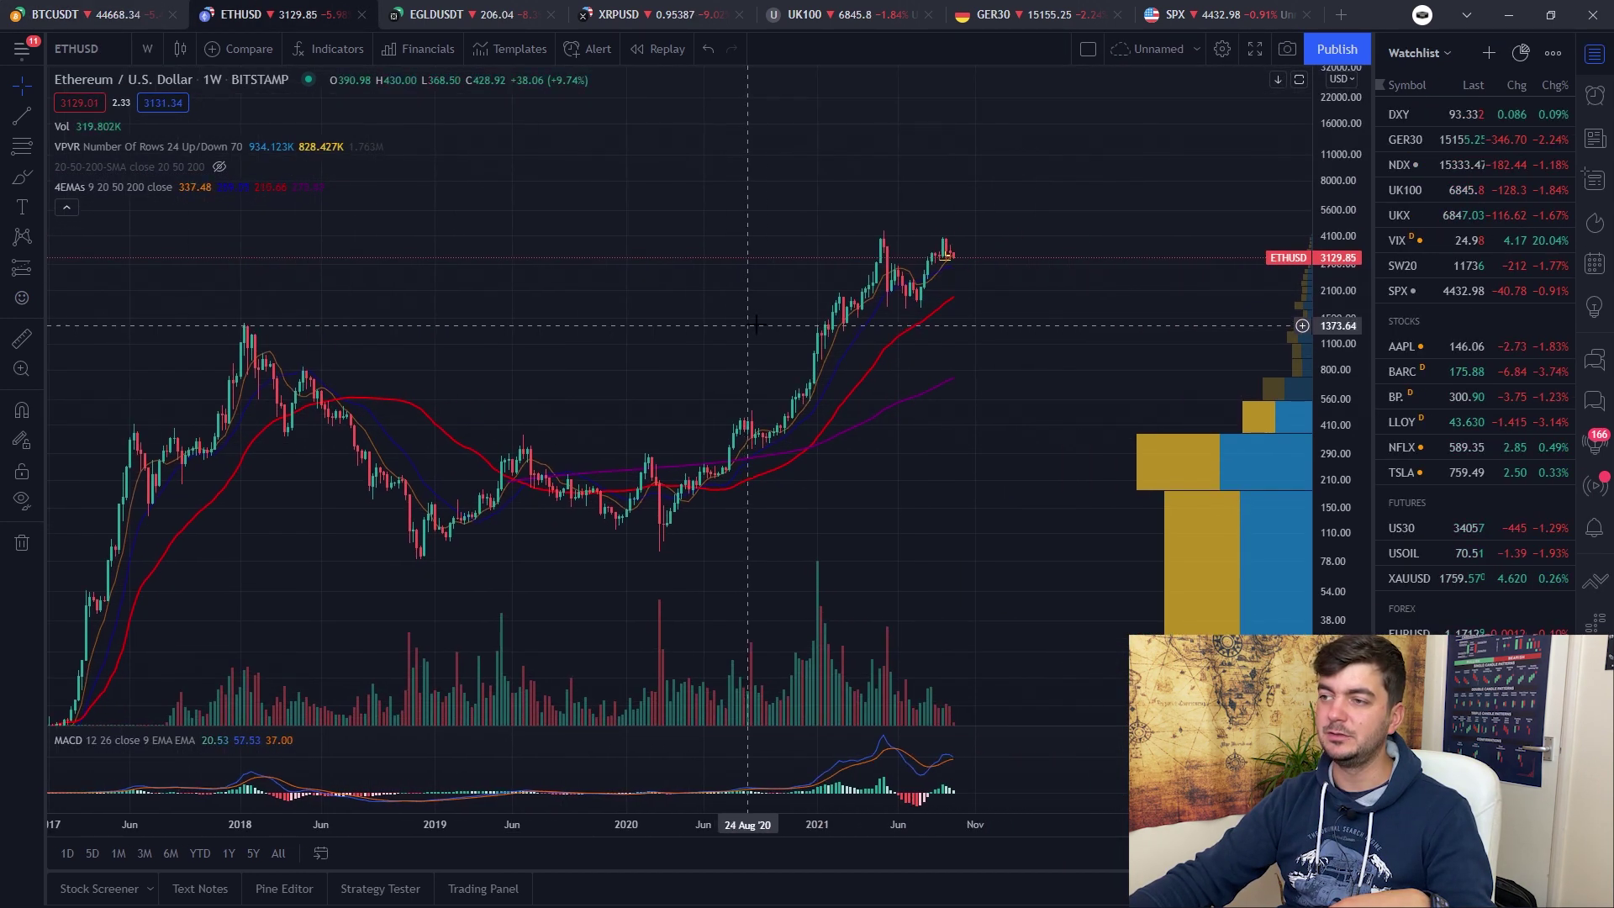
pyautogui.scroll(3, 989, 245)
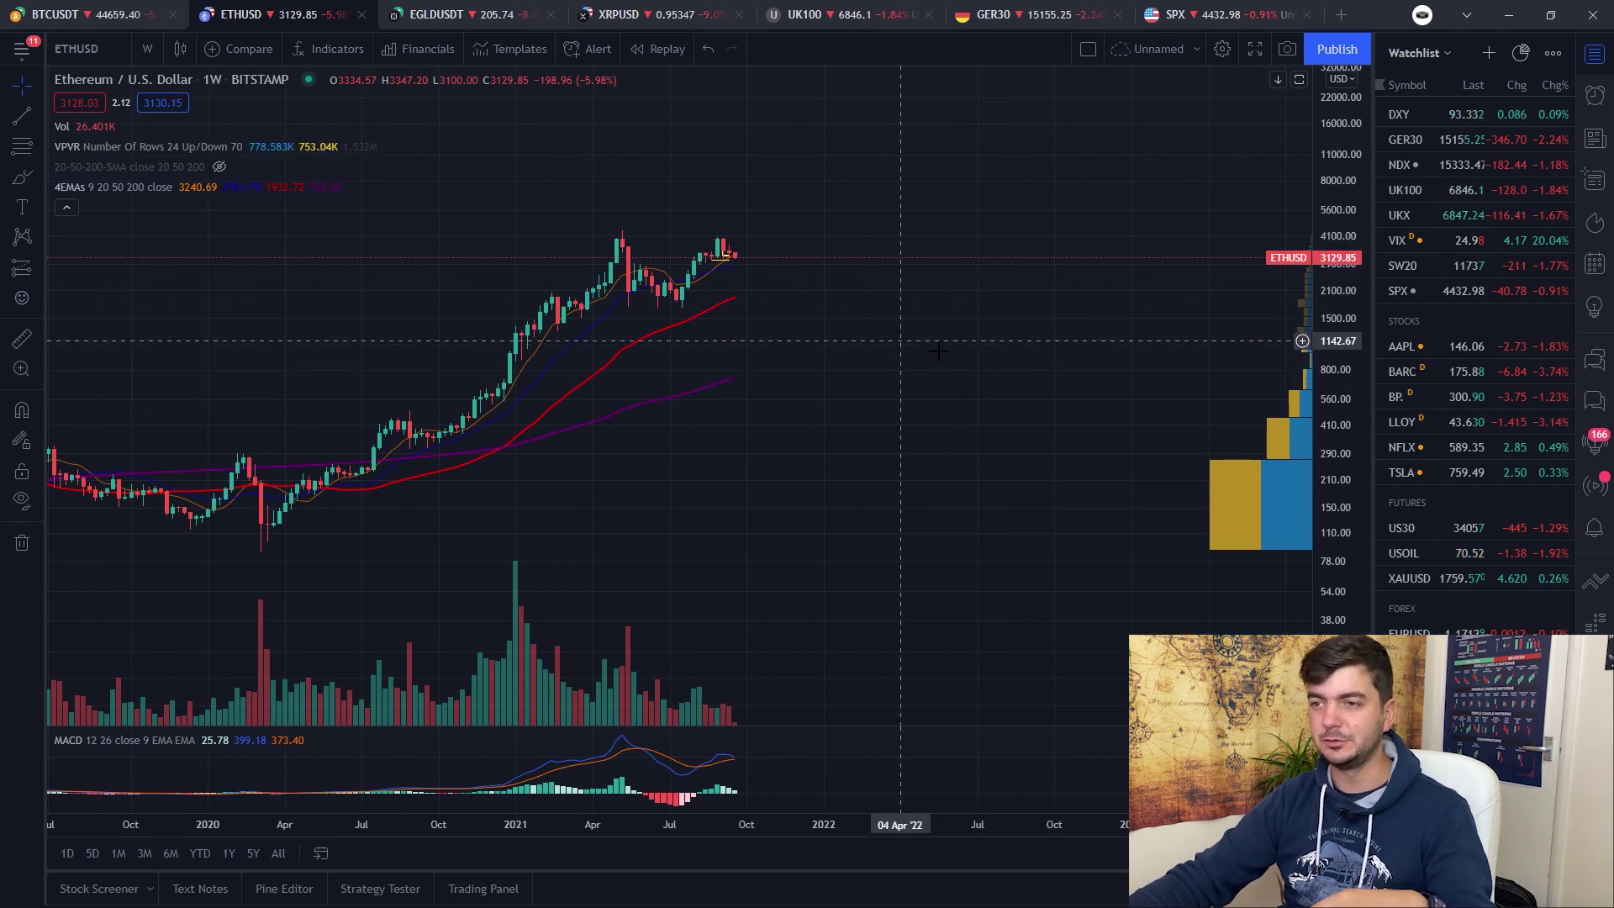
pyautogui.scroll(3, 882, 370)
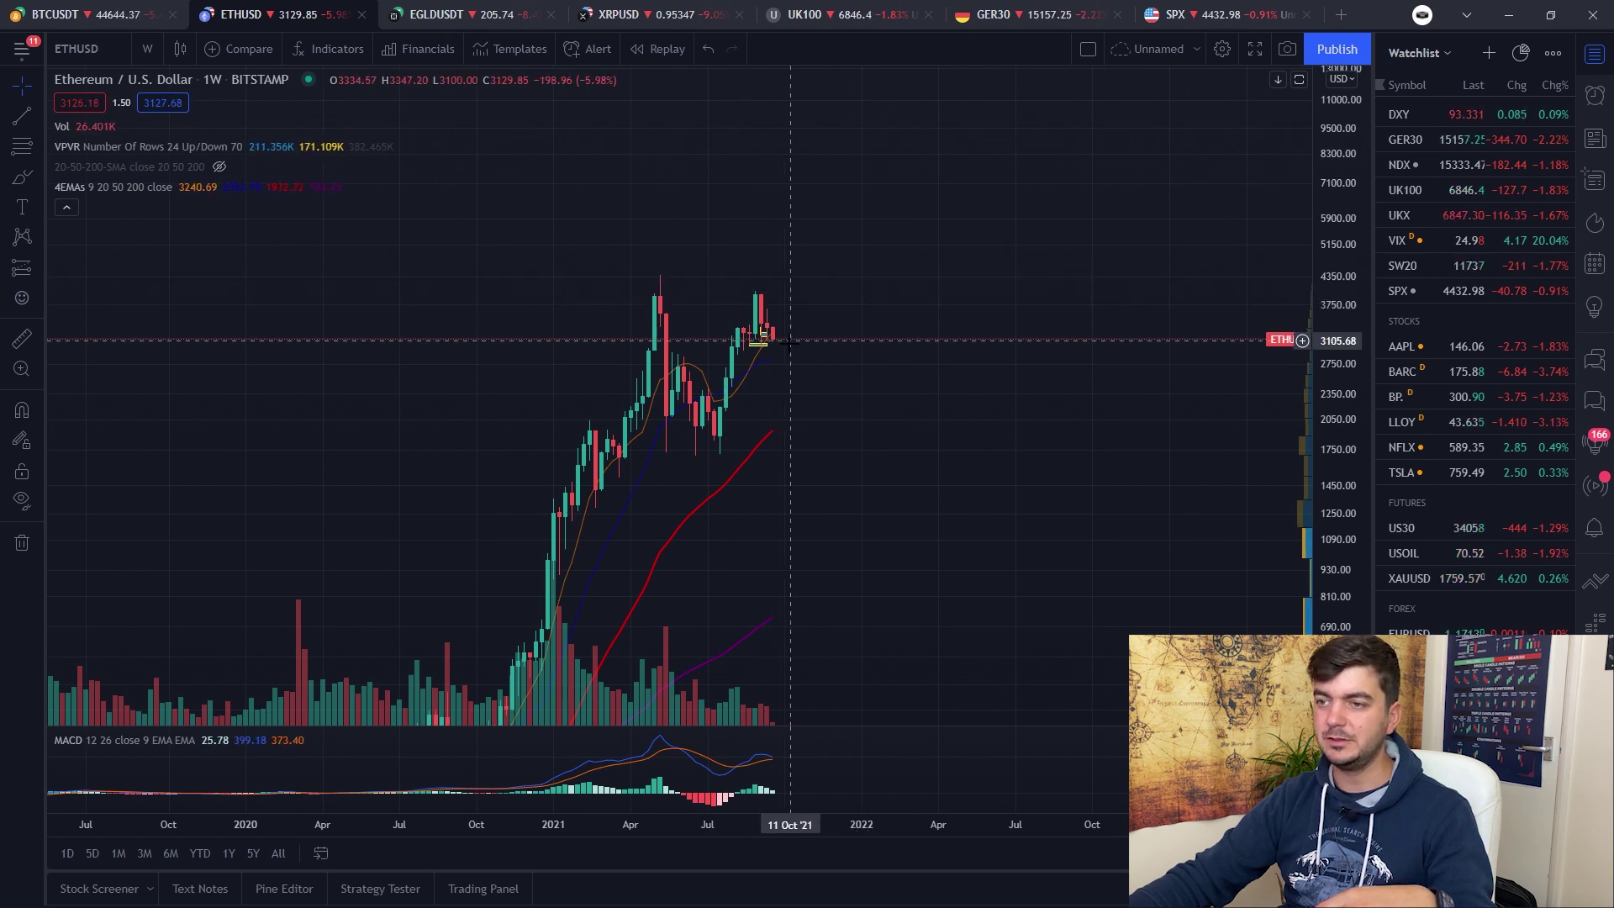
pyautogui.scroll(2, 406, 241)
# Set Ethereum to the daily timeframe, review bars from June, then switch to EGLD/USDT.
pyautogui.click(148, 48)
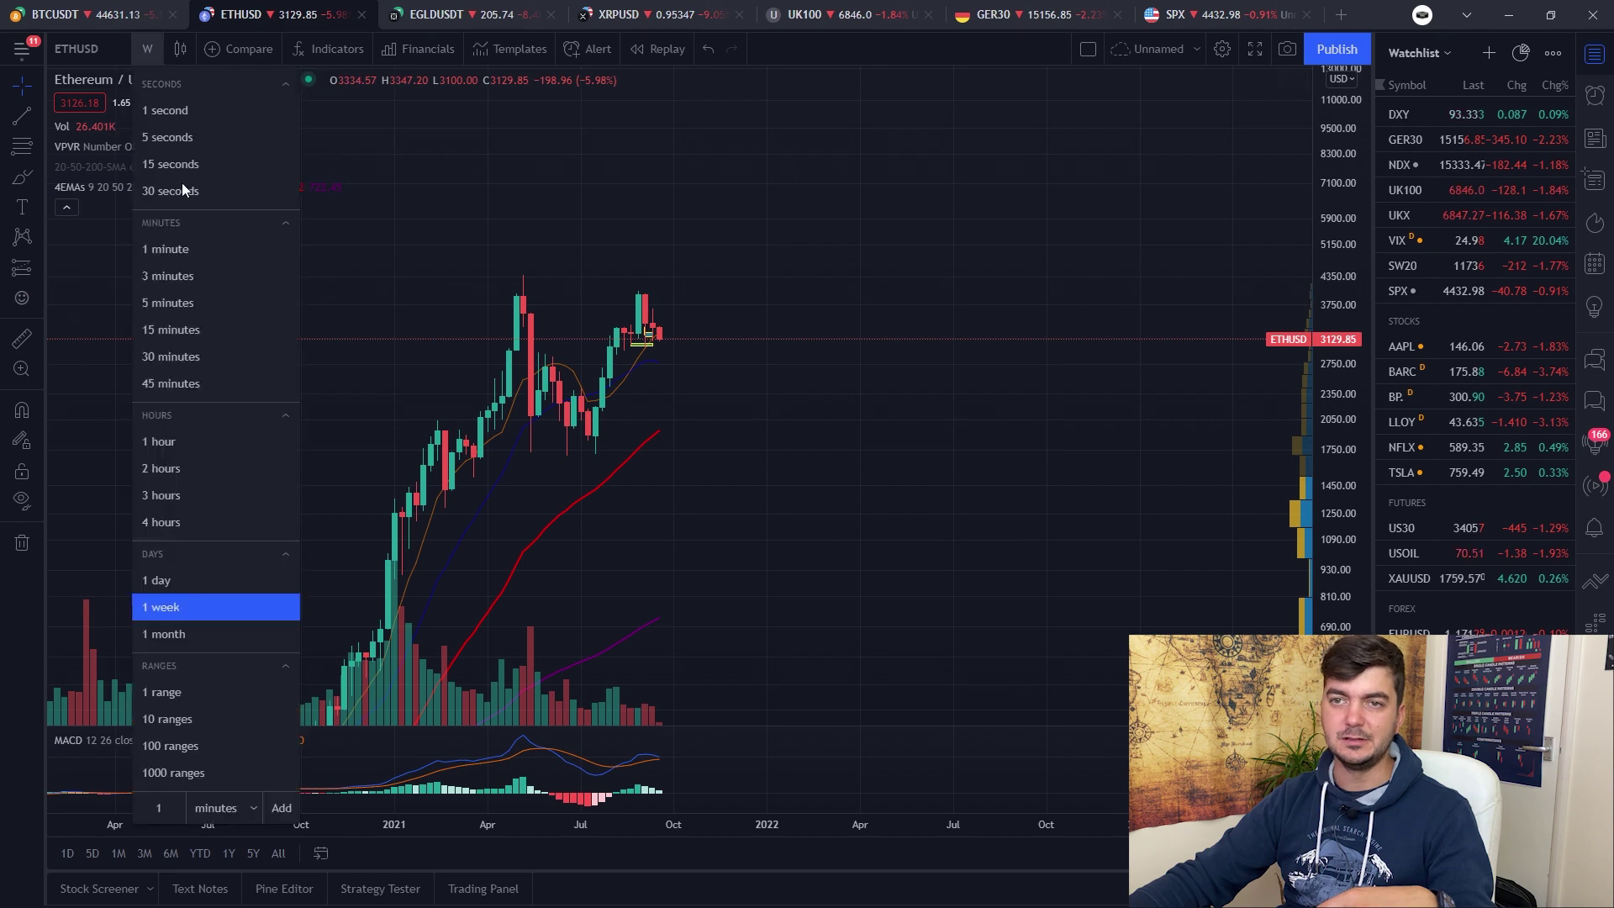
pyautogui.click(194, 578)
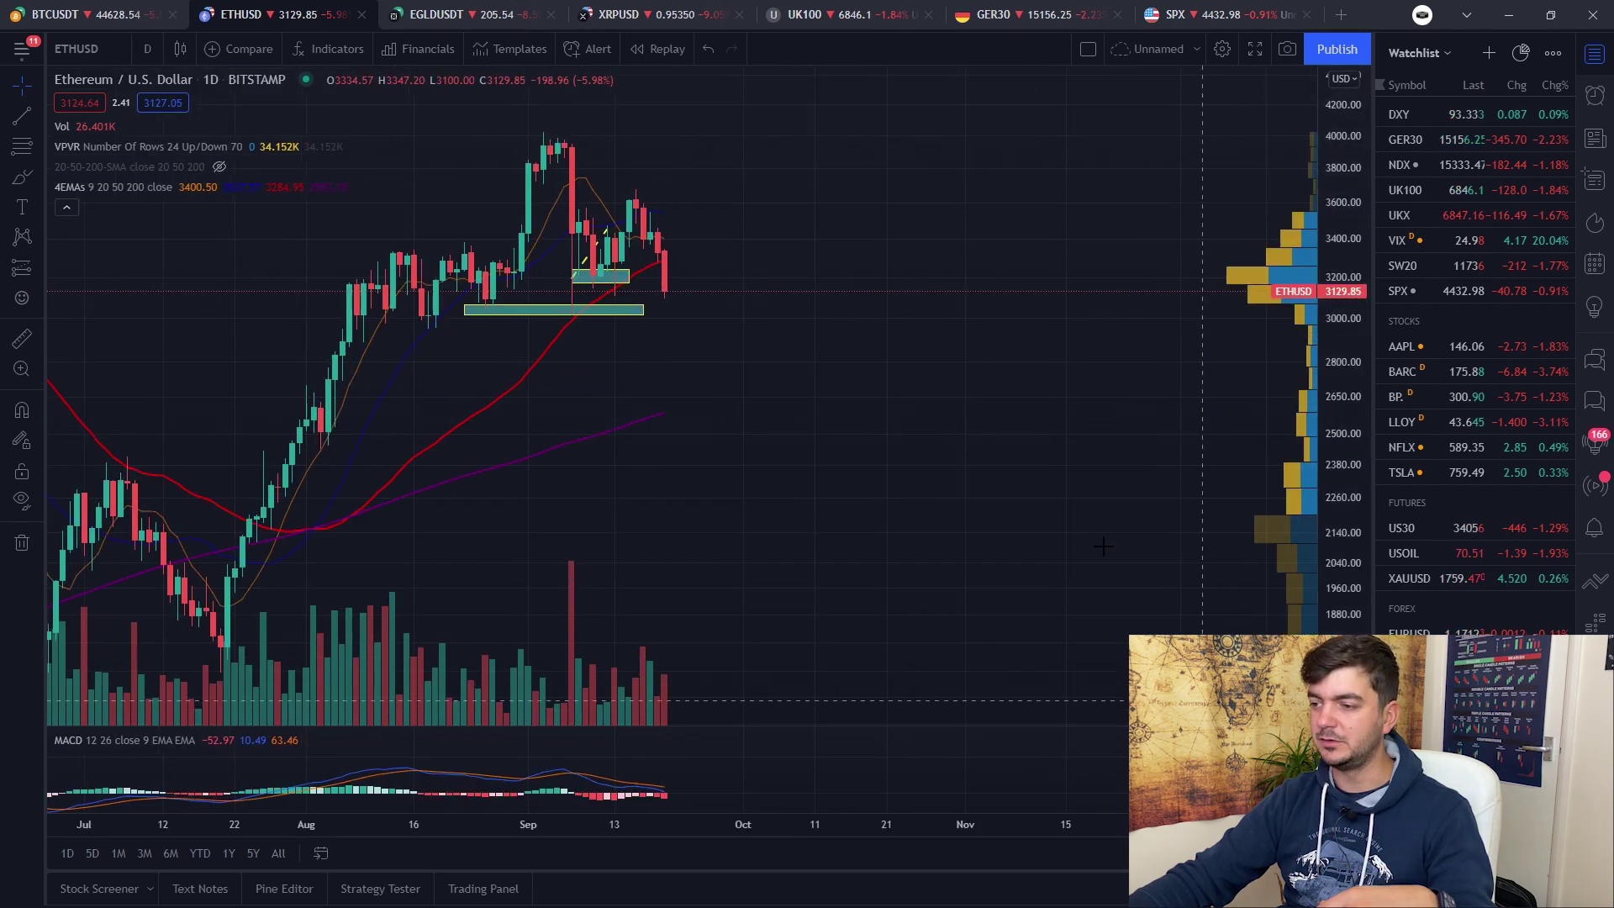
pyautogui.moveTo(787, 470); pyautogui.dragTo(1031, 454)
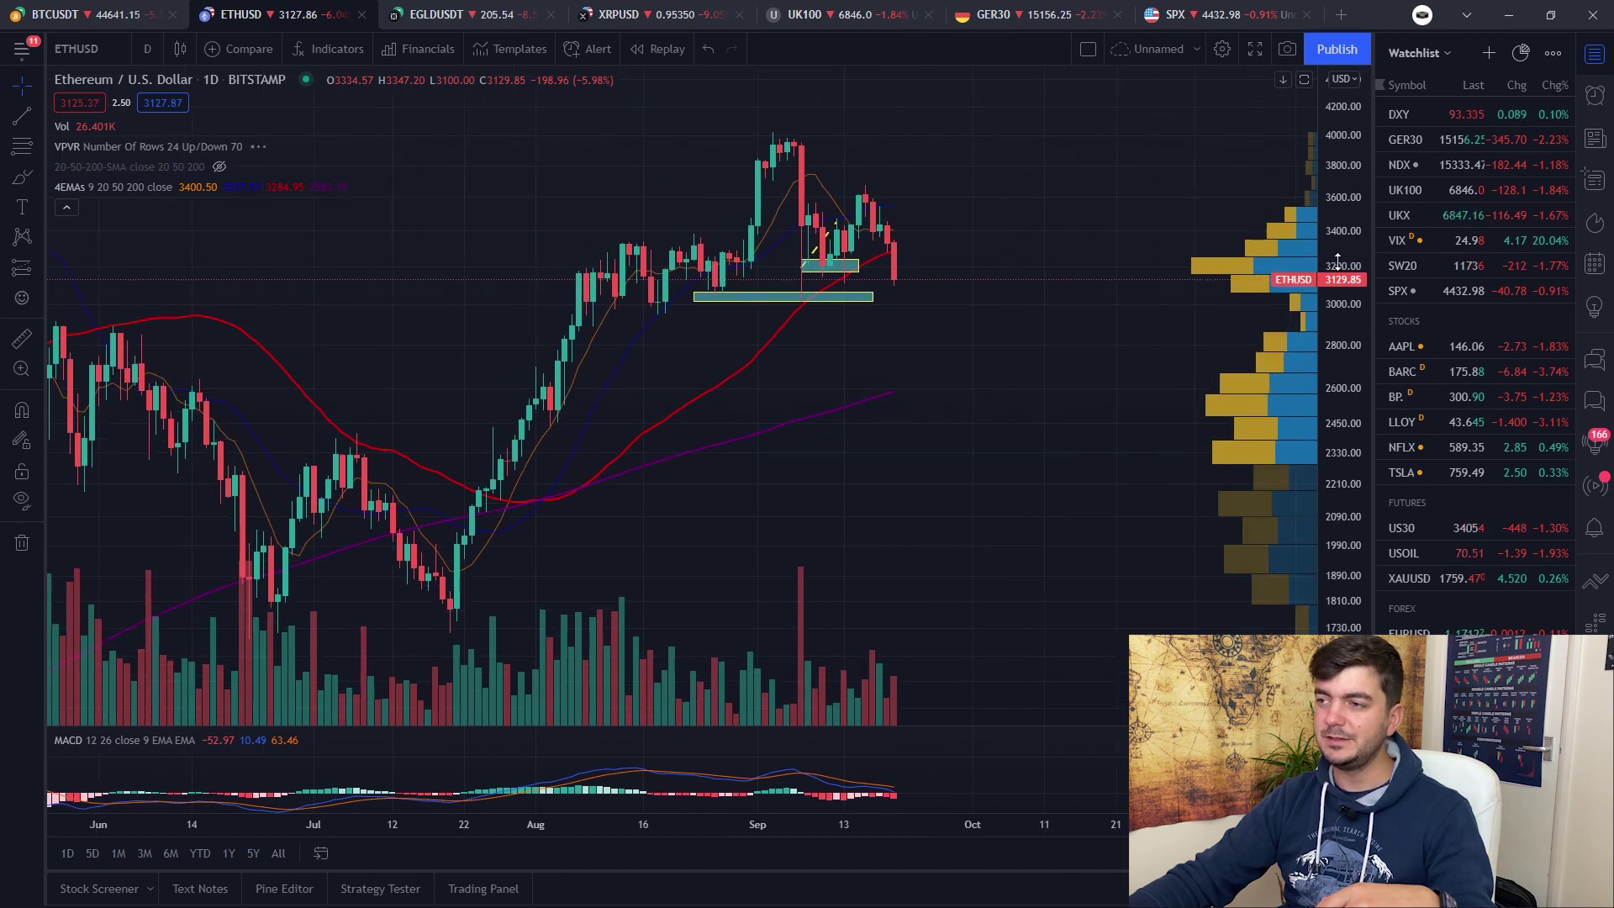
pyautogui.moveTo(1337, 261); pyautogui.dragTo(1199, 407)
pyautogui.scroll(-5, 1159, 412)
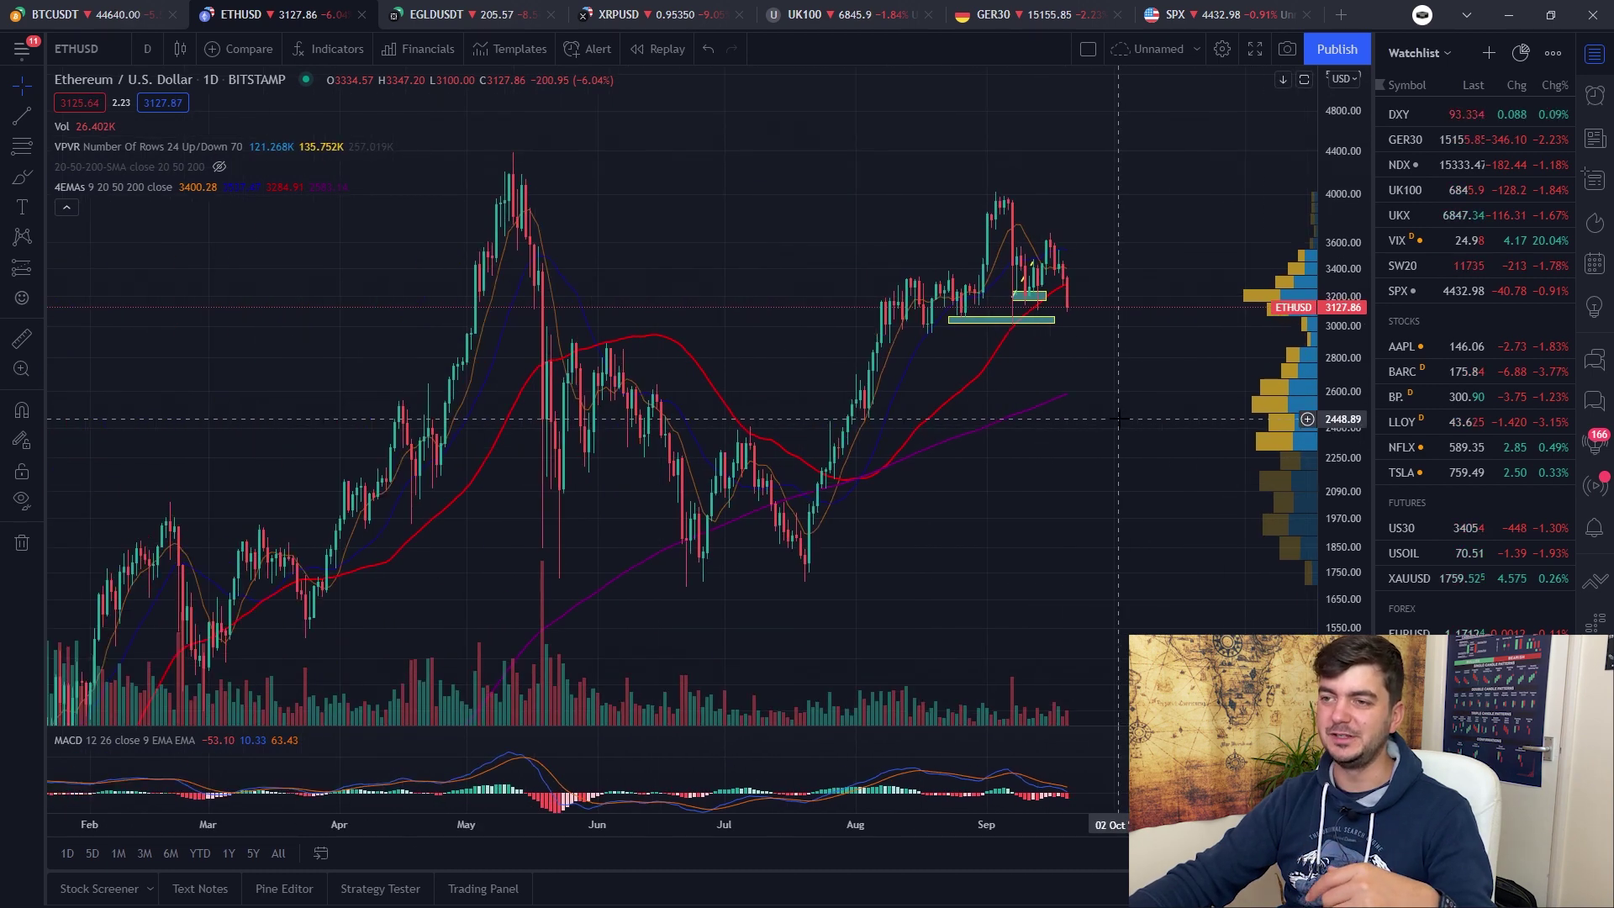
pyautogui.scroll(1, 1130, 417)
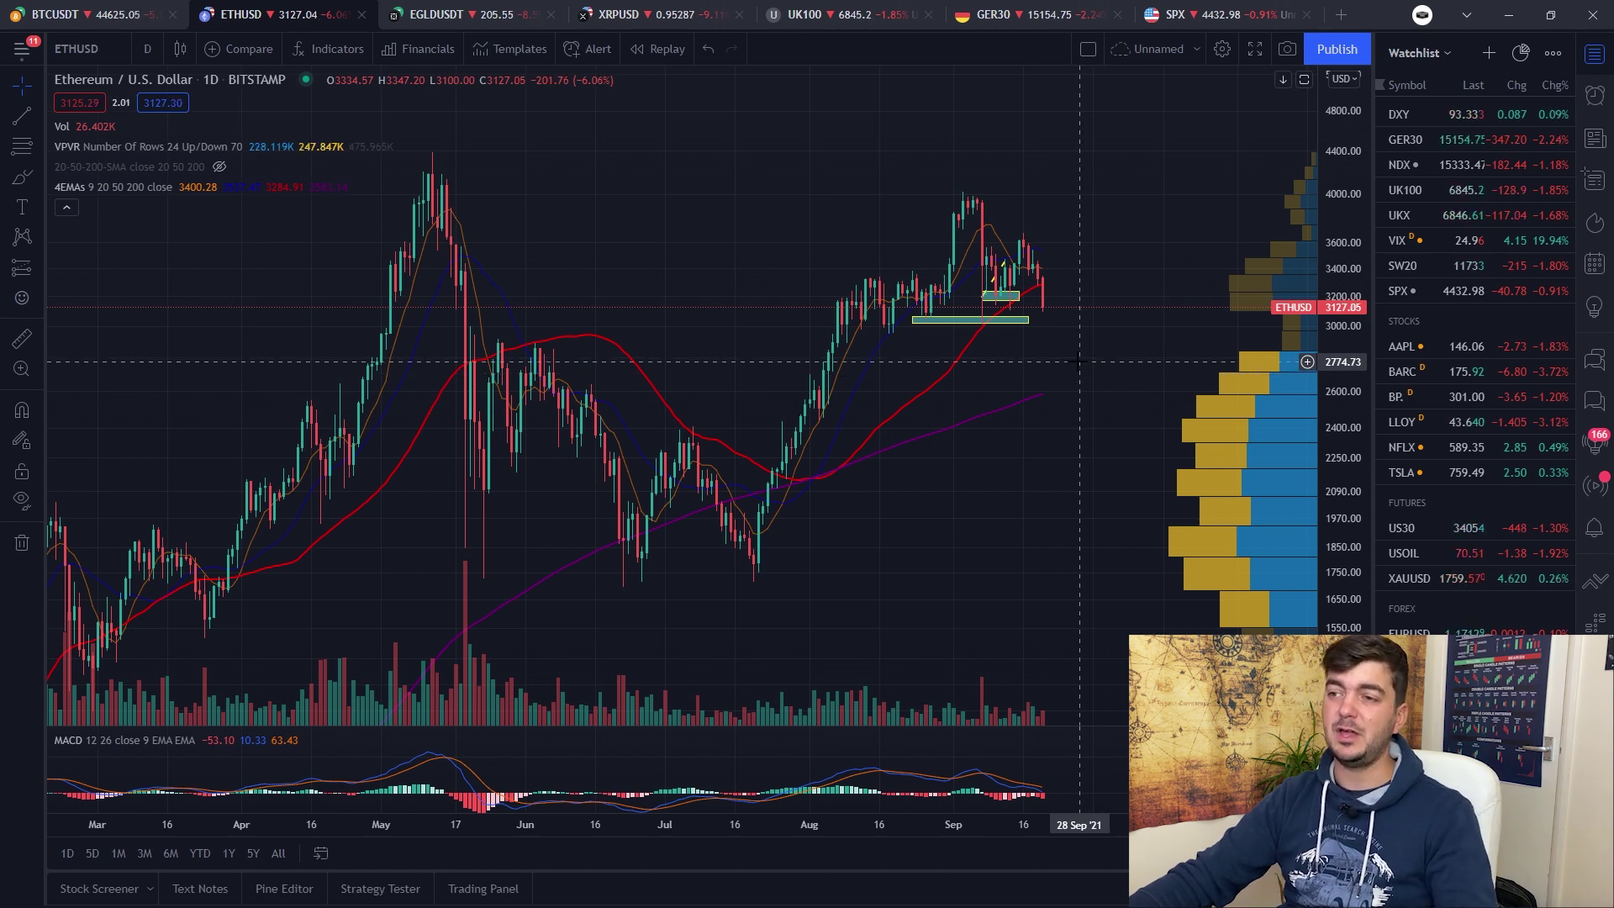
pyautogui.scroll(1, 1085, 374)
pyautogui.scroll(-2, 1085, 375)
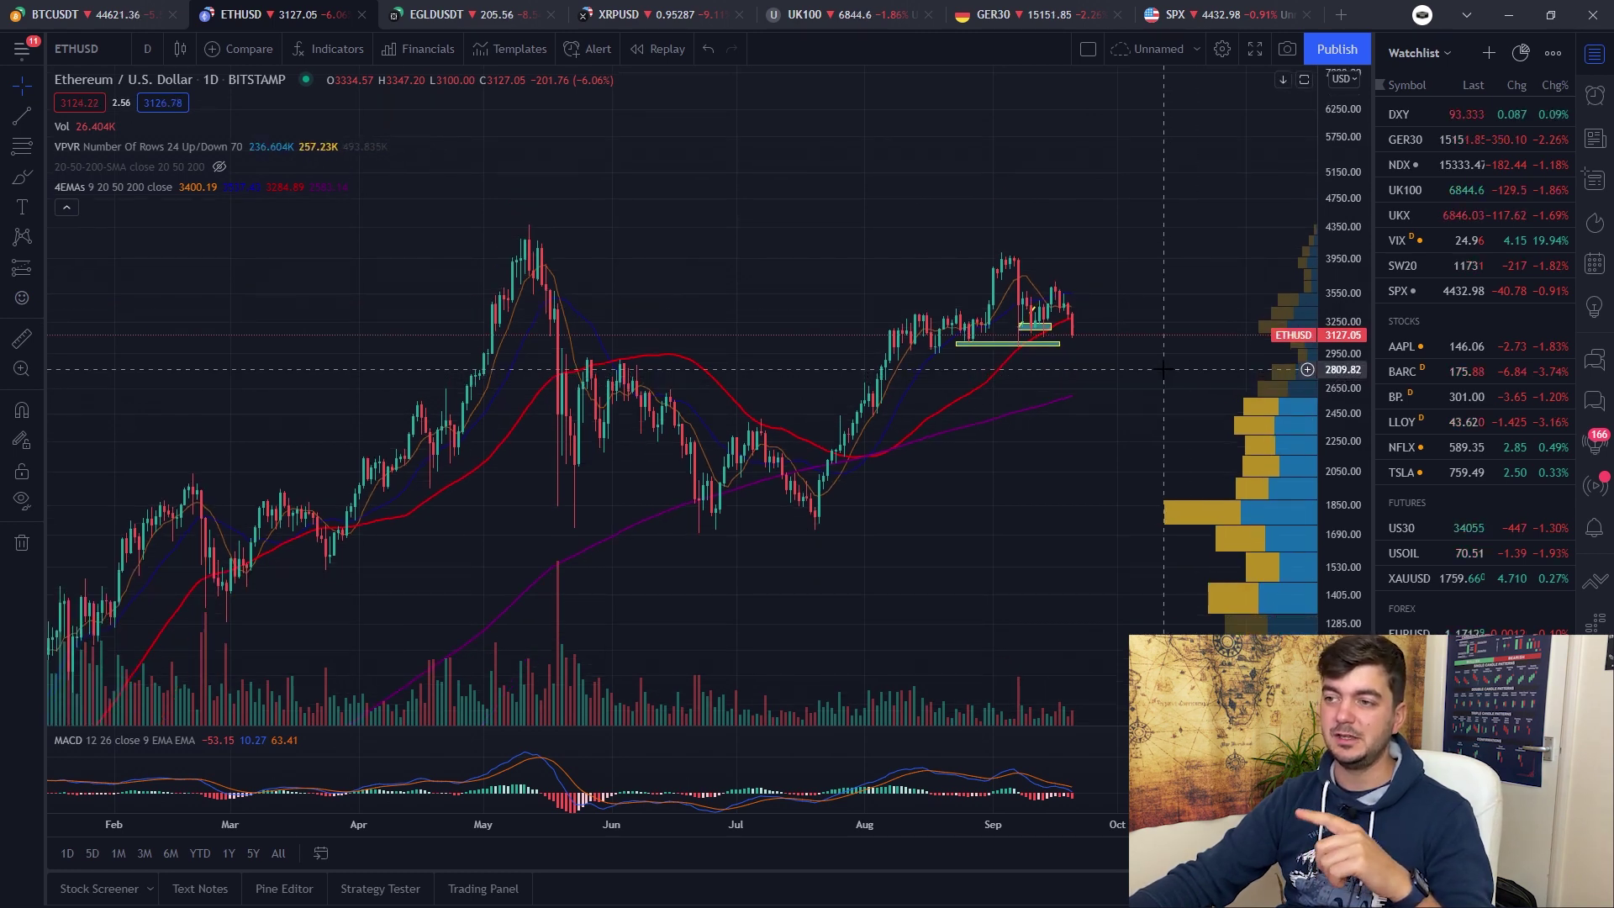
pyautogui.scroll(1, 1163, 368)
pyautogui.scroll(-2, 1479, 475)
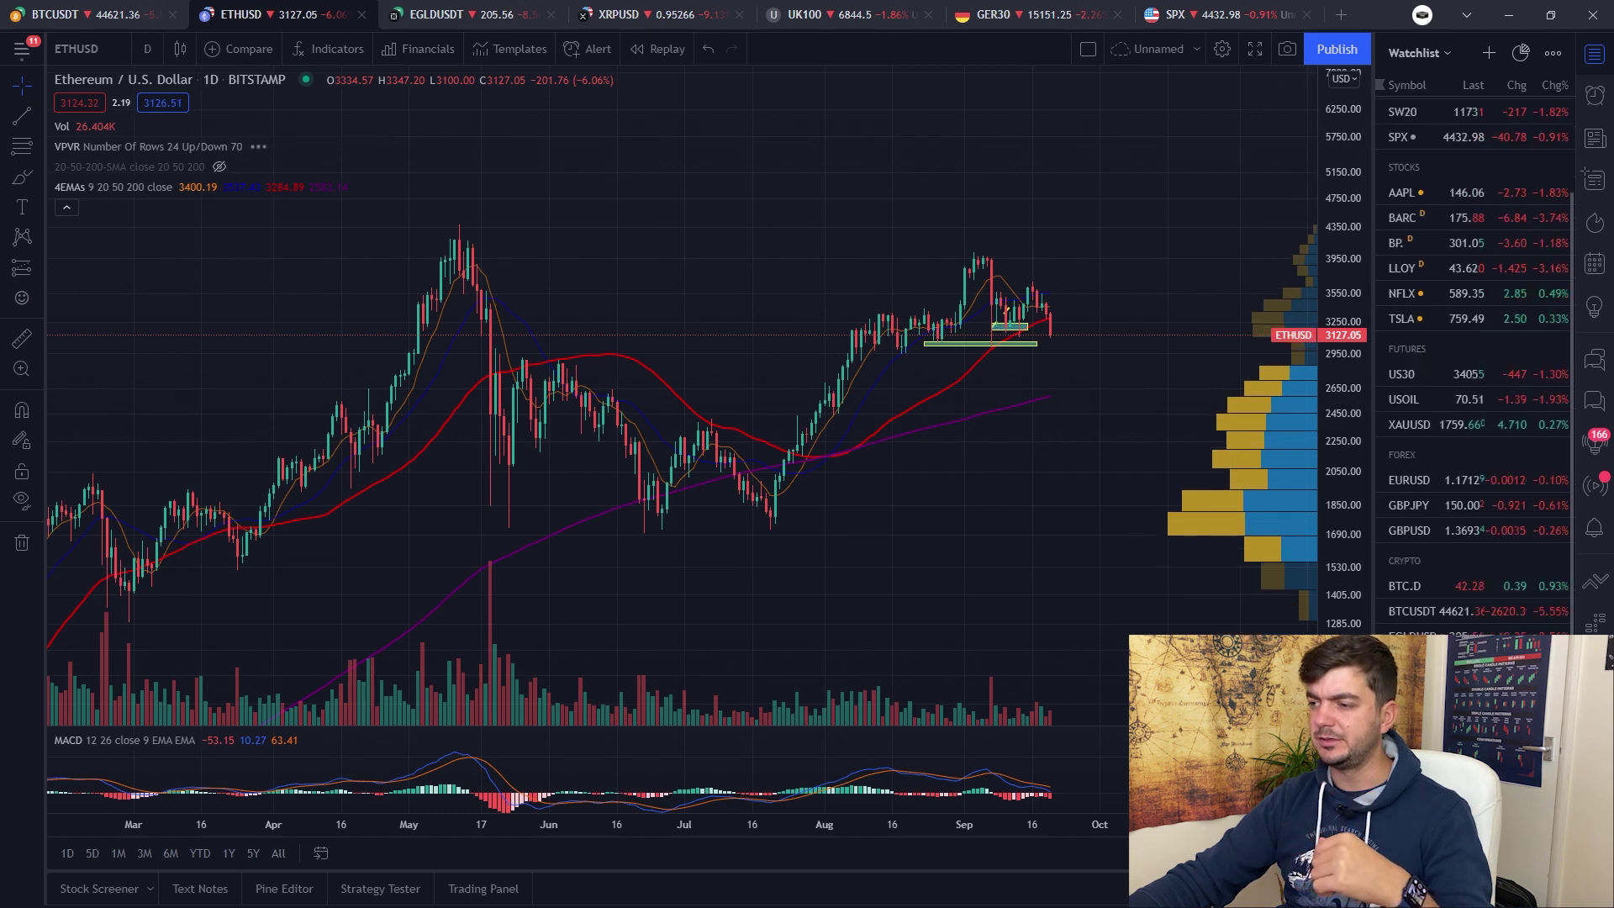
pyautogui.scroll(-2, 1476, 589)
pyautogui.click(475, 14)
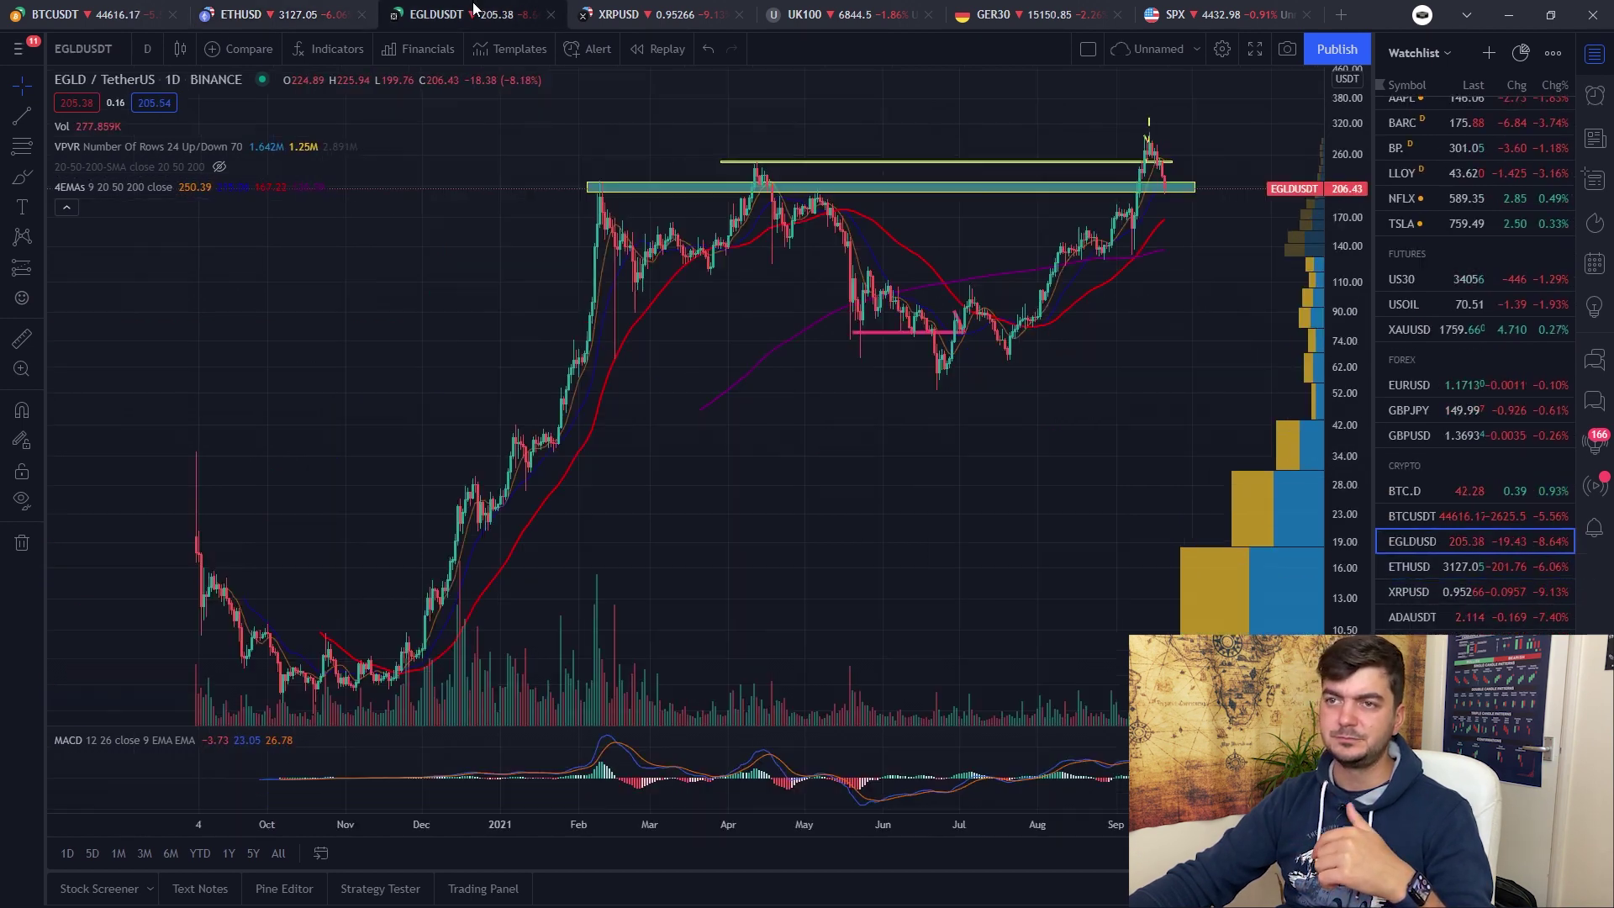
# Center the recent EGLD candles and sketch, then delete, a trial projected price path.
pyautogui.scroll(2, 1042, 323)
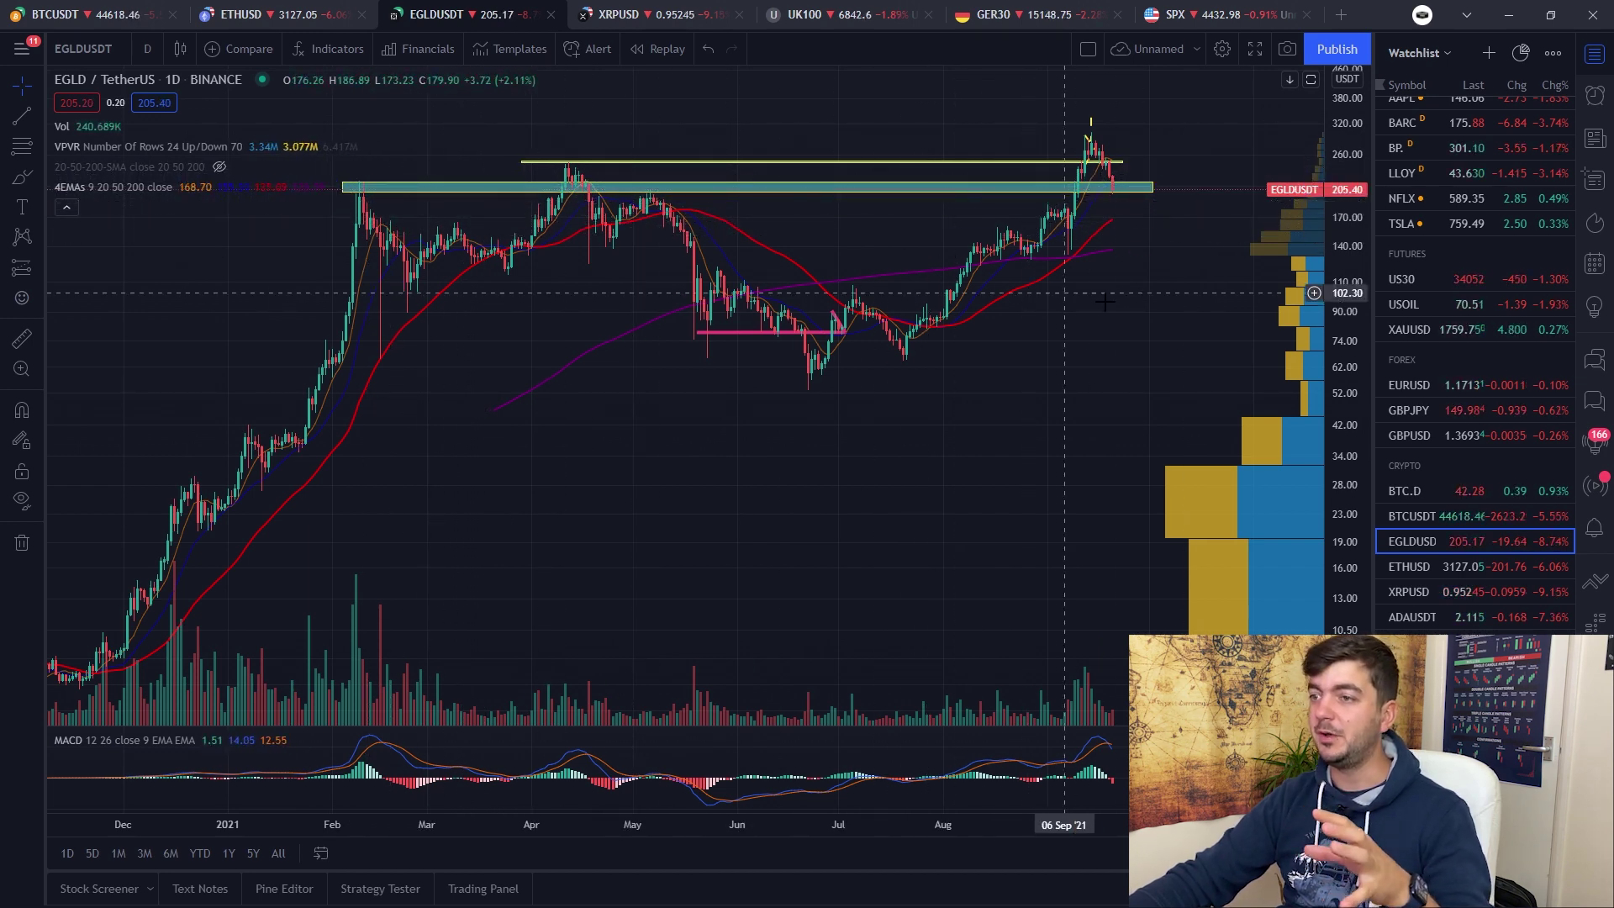
pyautogui.scroll(3, 1064, 292)
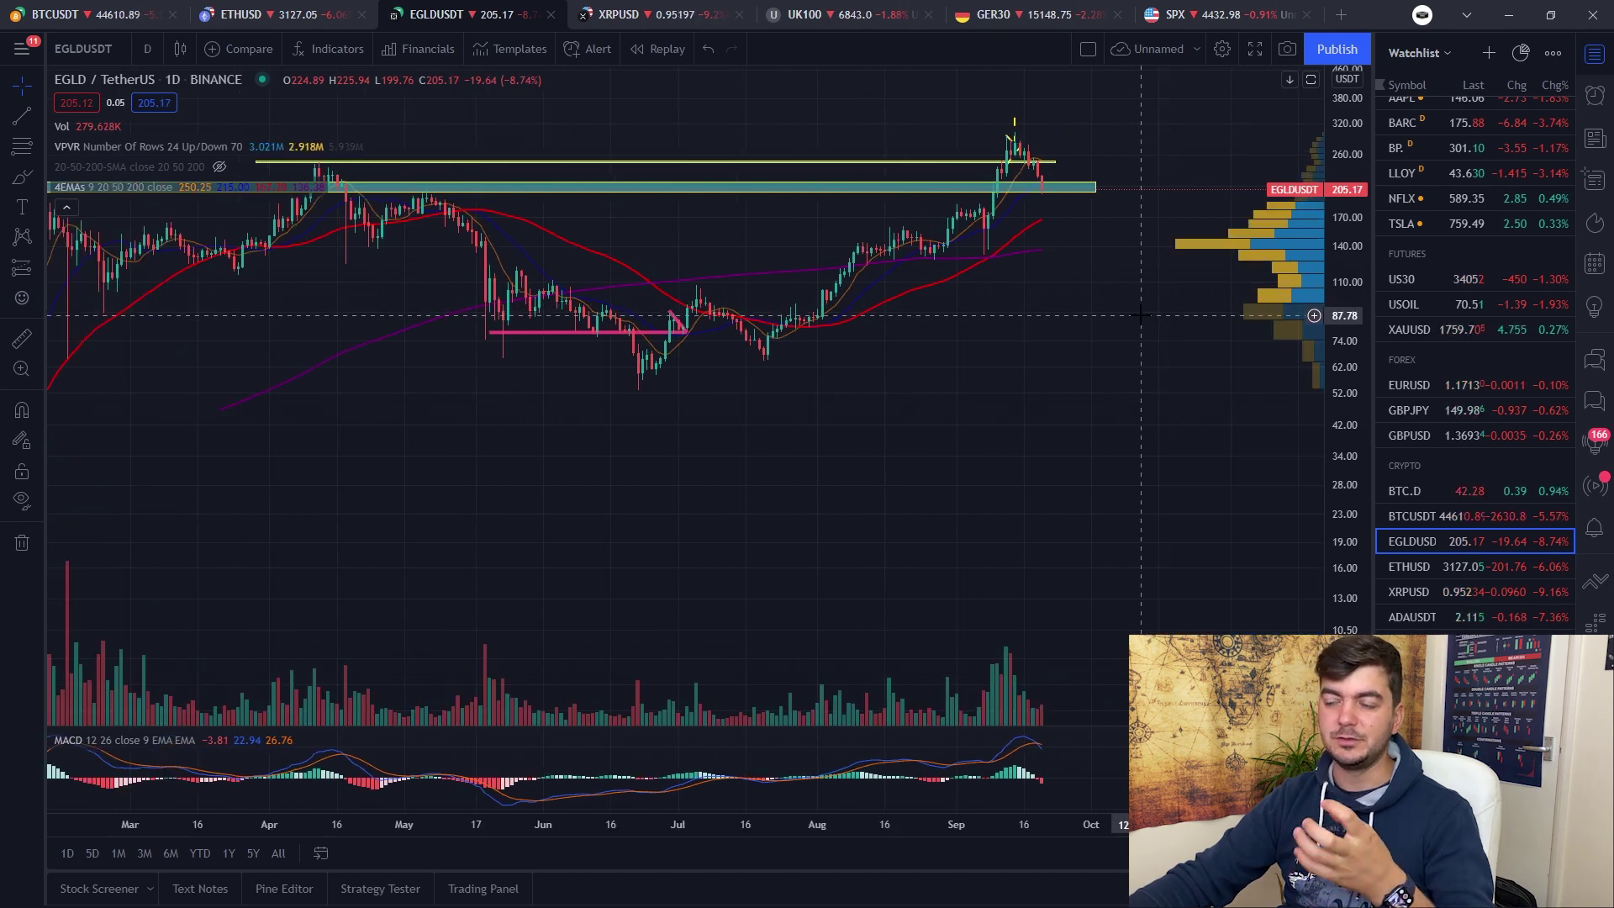
pyautogui.moveTo(1140, 315); pyautogui.dragTo(1059, 512)
pyautogui.moveTo(1211, 420); pyautogui.dragTo(1211, 329)
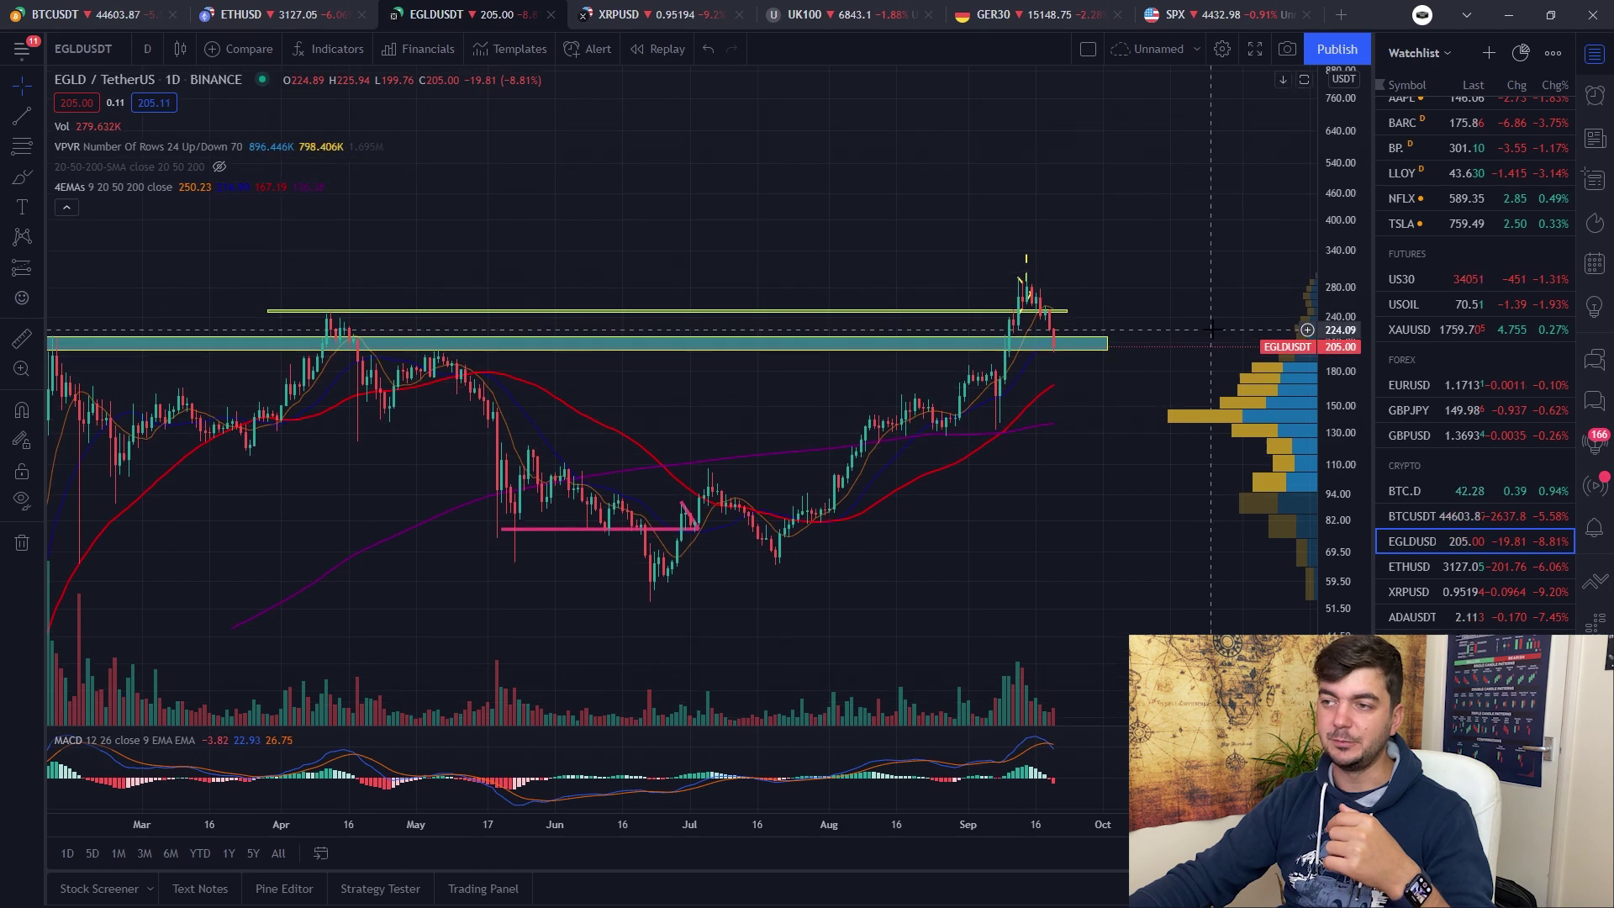
pyautogui.click(23, 178)
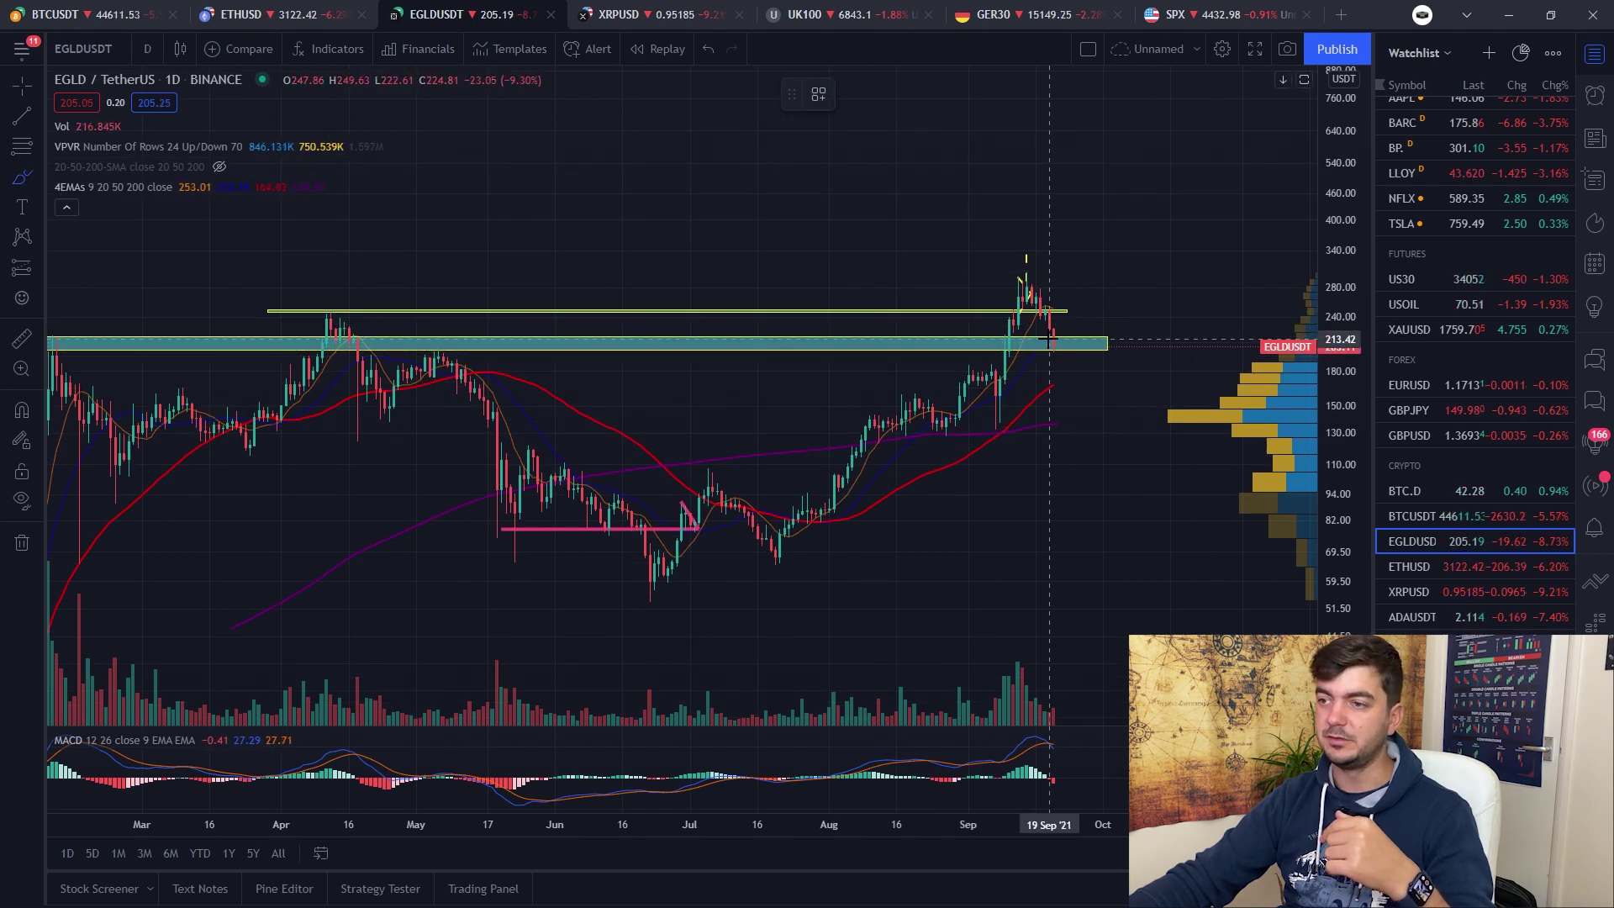
pyautogui.moveTo(1049, 341); pyautogui.dragTo(1193, 100)
pyautogui.press('Delete')
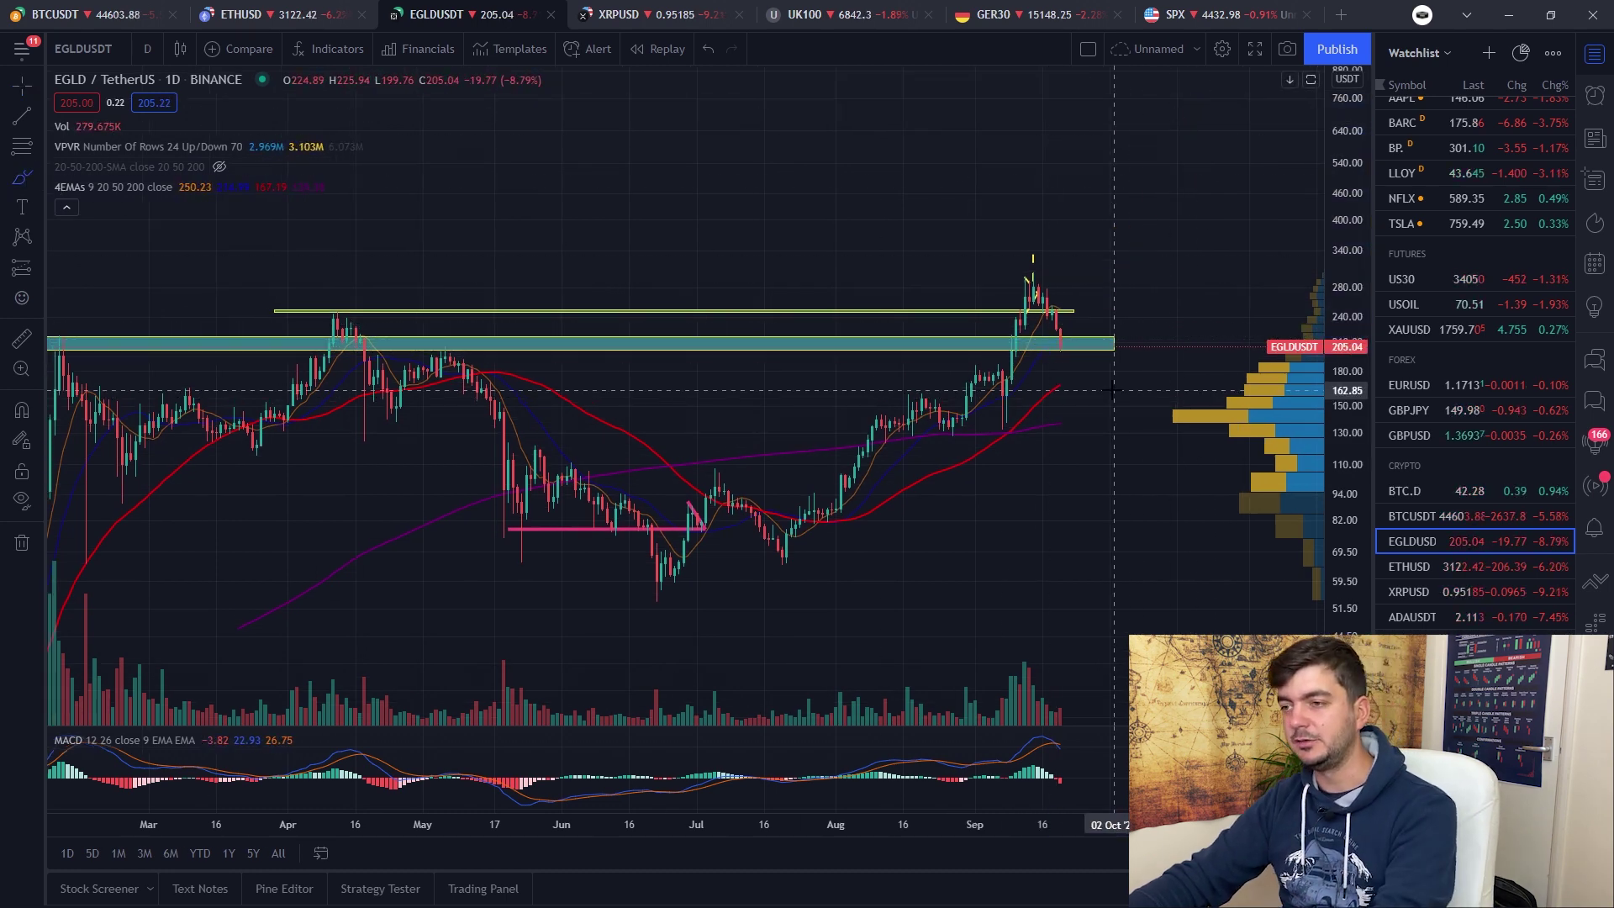
# Sketch and undo another rightward projected path, then loop around the September peak.
pyautogui.scroll(-2, 1042, 346)
pyautogui.scroll(3, 1042, 347)
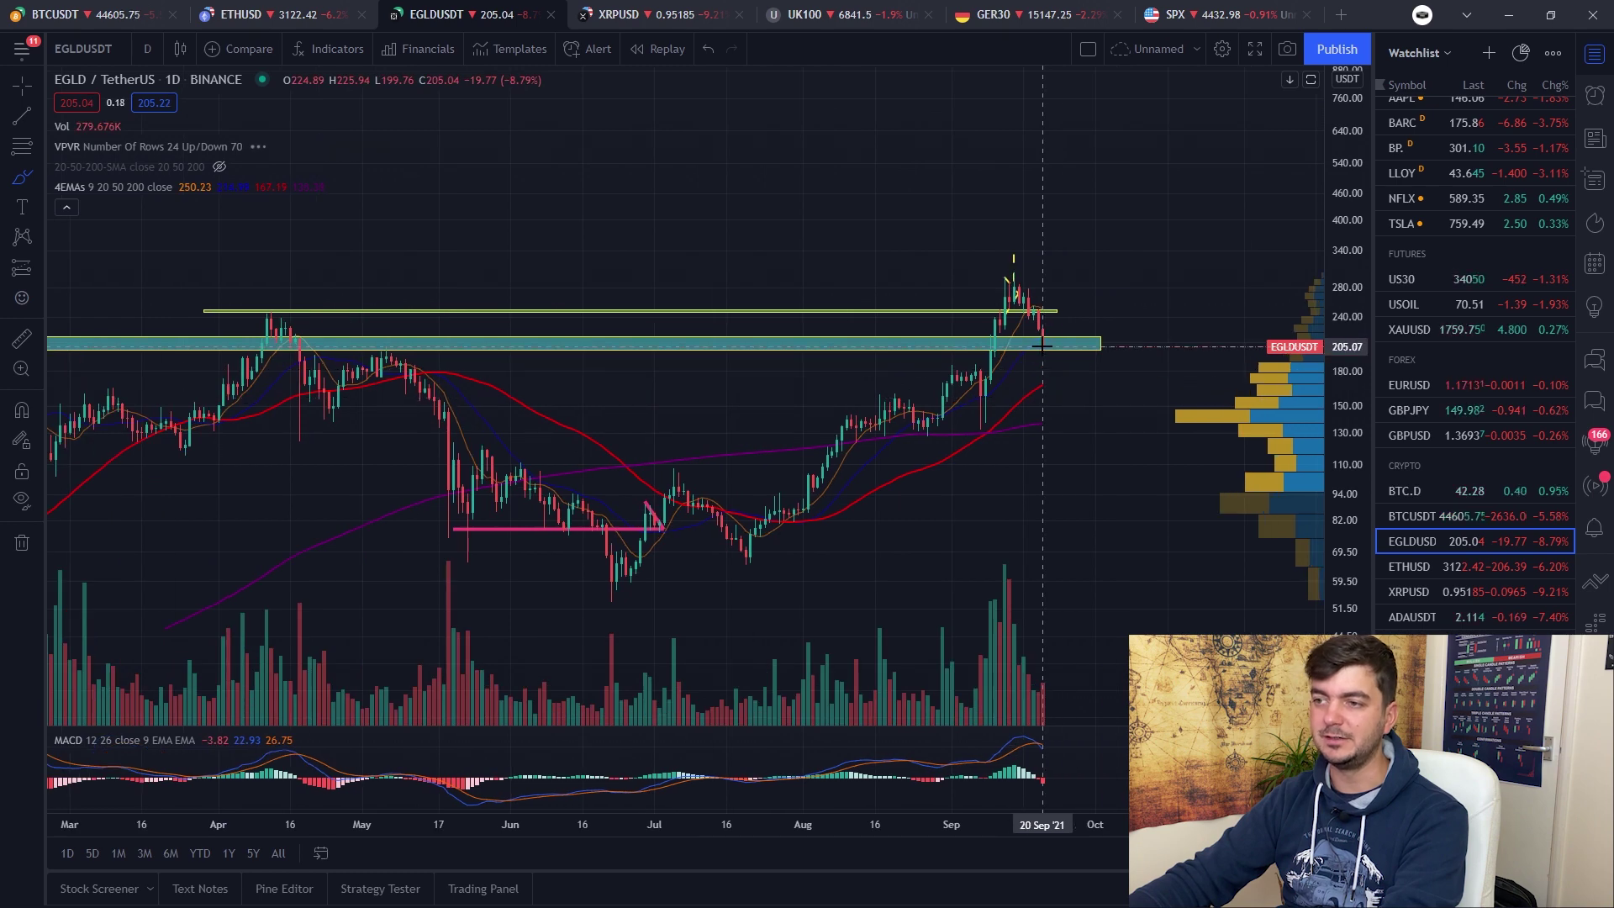
pyautogui.moveTo(1042, 345)
pyautogui.mouseDown()
pyautogui.moveTo(1063, 322)
pyautogui.moveTo(1111, 333)
pyautogui.moveTo(1205, 288)
pyautogui.moveTo(1285, 324)
pyautogui.moveTo(1311, 235)
pyautogui.mouseUp()
pyautogui.hotkey('ctrl', 'z')
pyautogui.scroll(-3, 1151, 241)
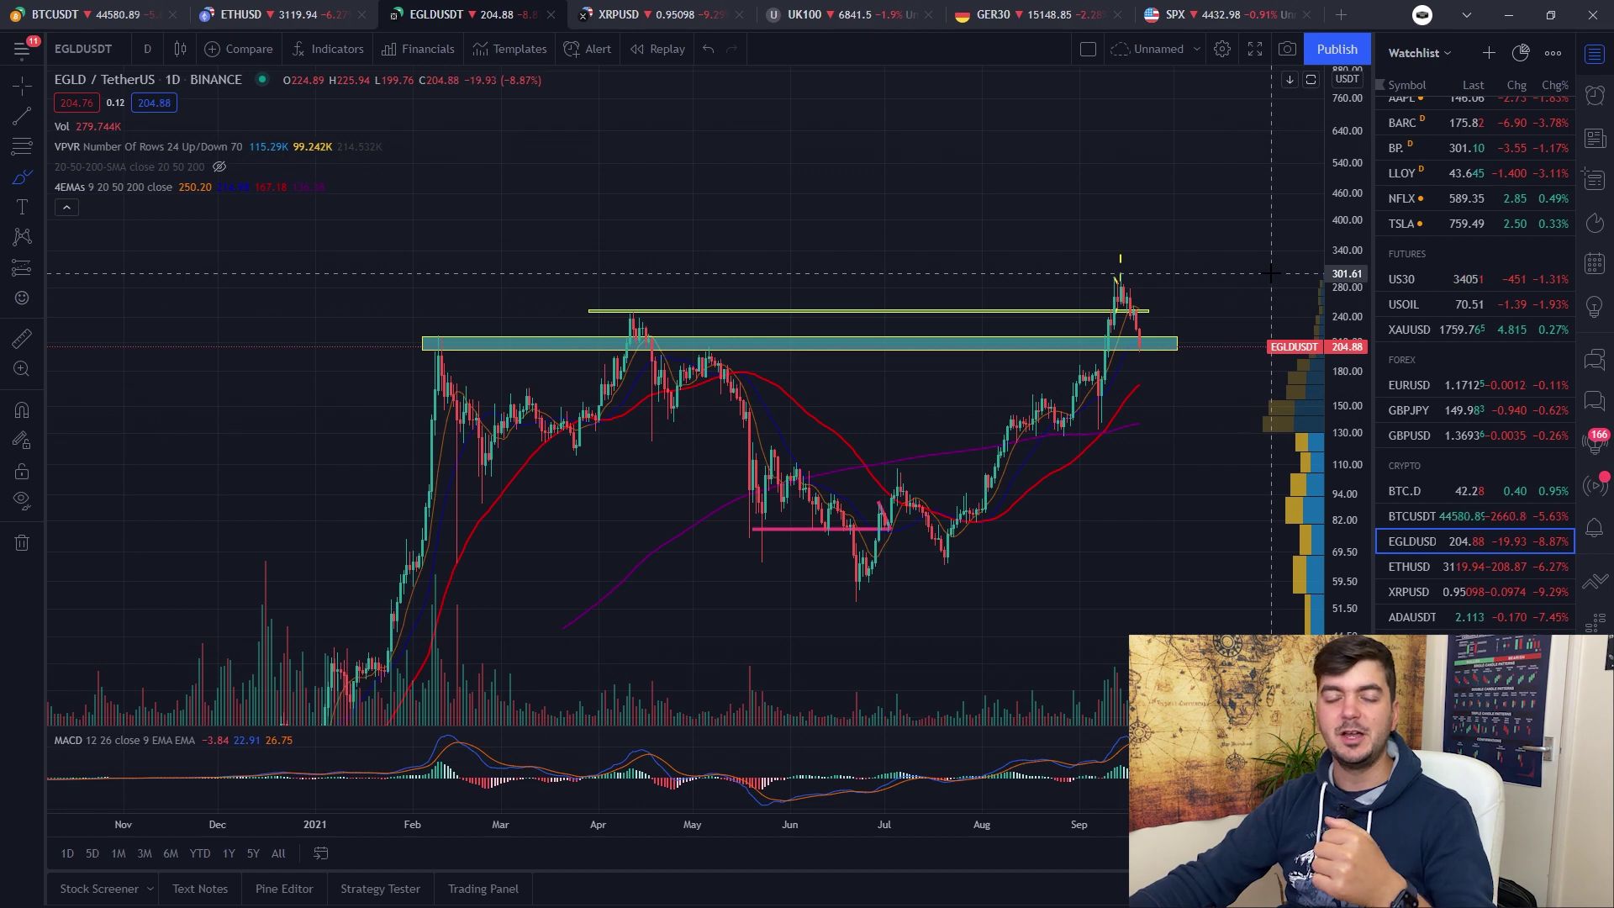
pyautogui.moveTo(1058, 258)
pyautogui.mouseDown()
pyautogui.moveTo(1134, 259)
pyautogui.moveTo(1080, 271)
pyautogui.mouseUp()
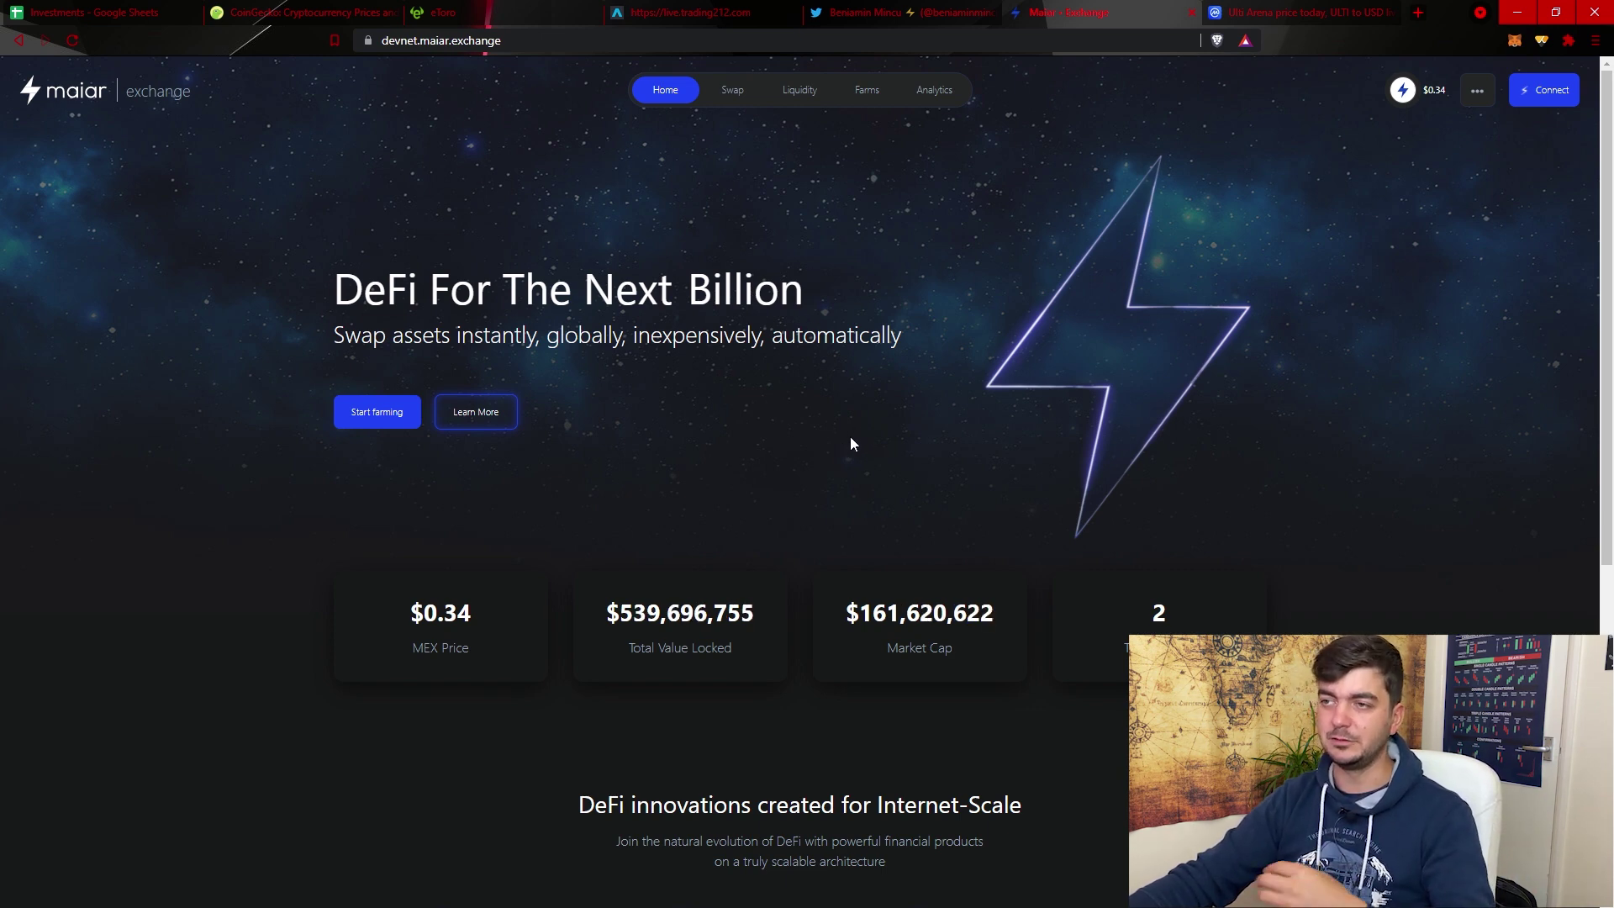
# Switch windows with Alt+Tab back toward the EGLD chart.
pyautogui.hotkey('alt', 'Tab')
# Show the Bitcoin chart, compress its price scale and pan back to late 2020.
pyautogui.scroll(1, 1141, 402)
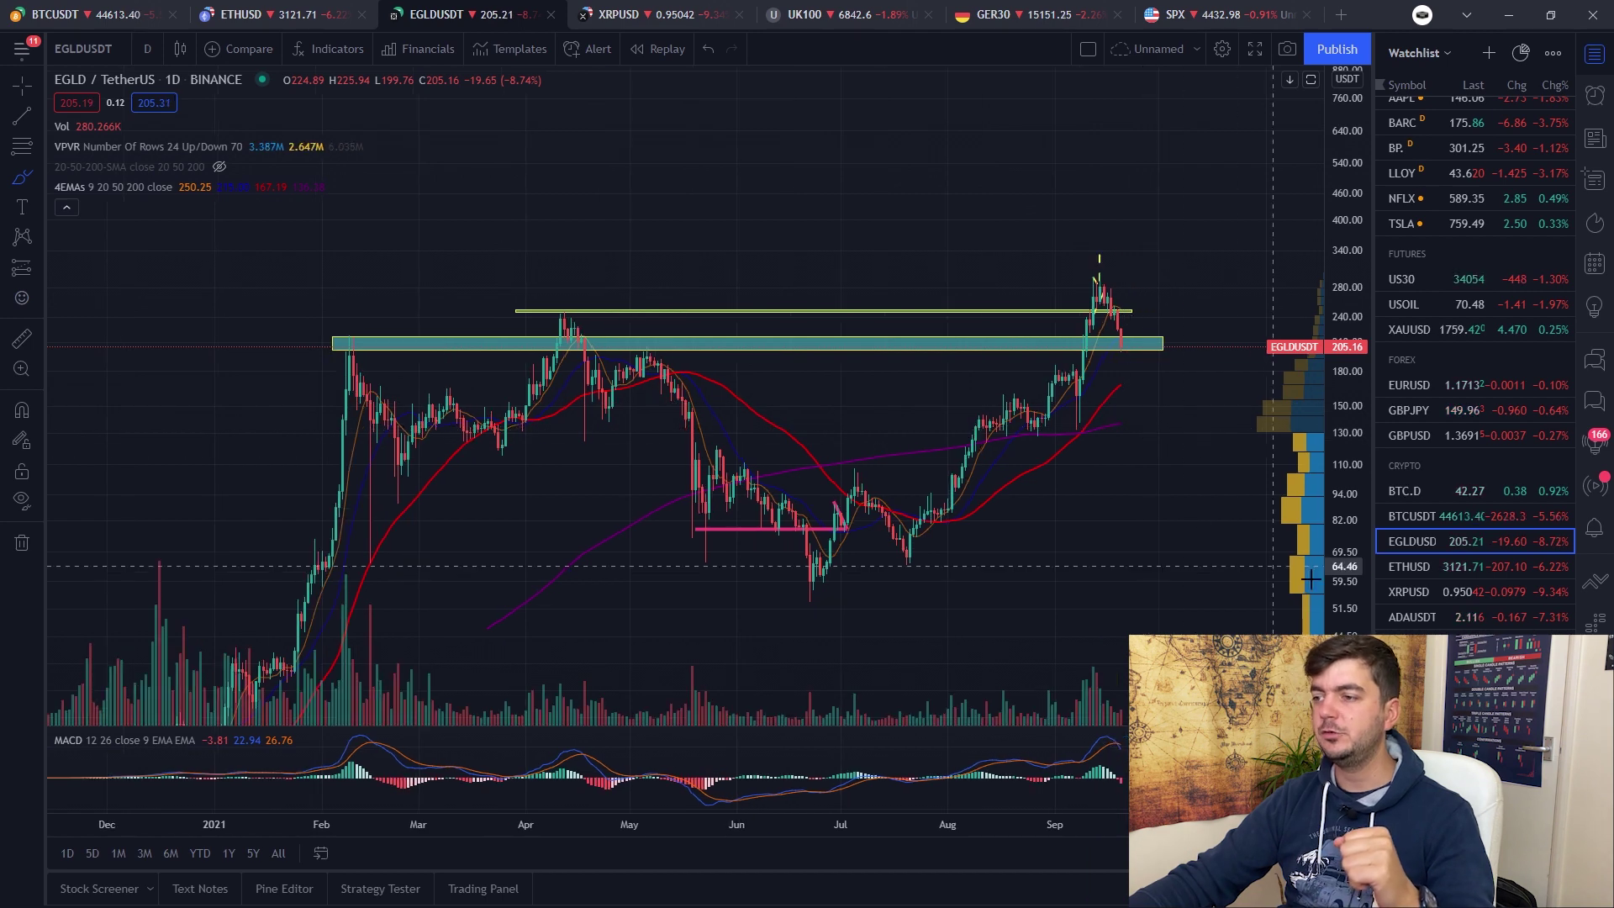
pyautogui.click(1431, 519)
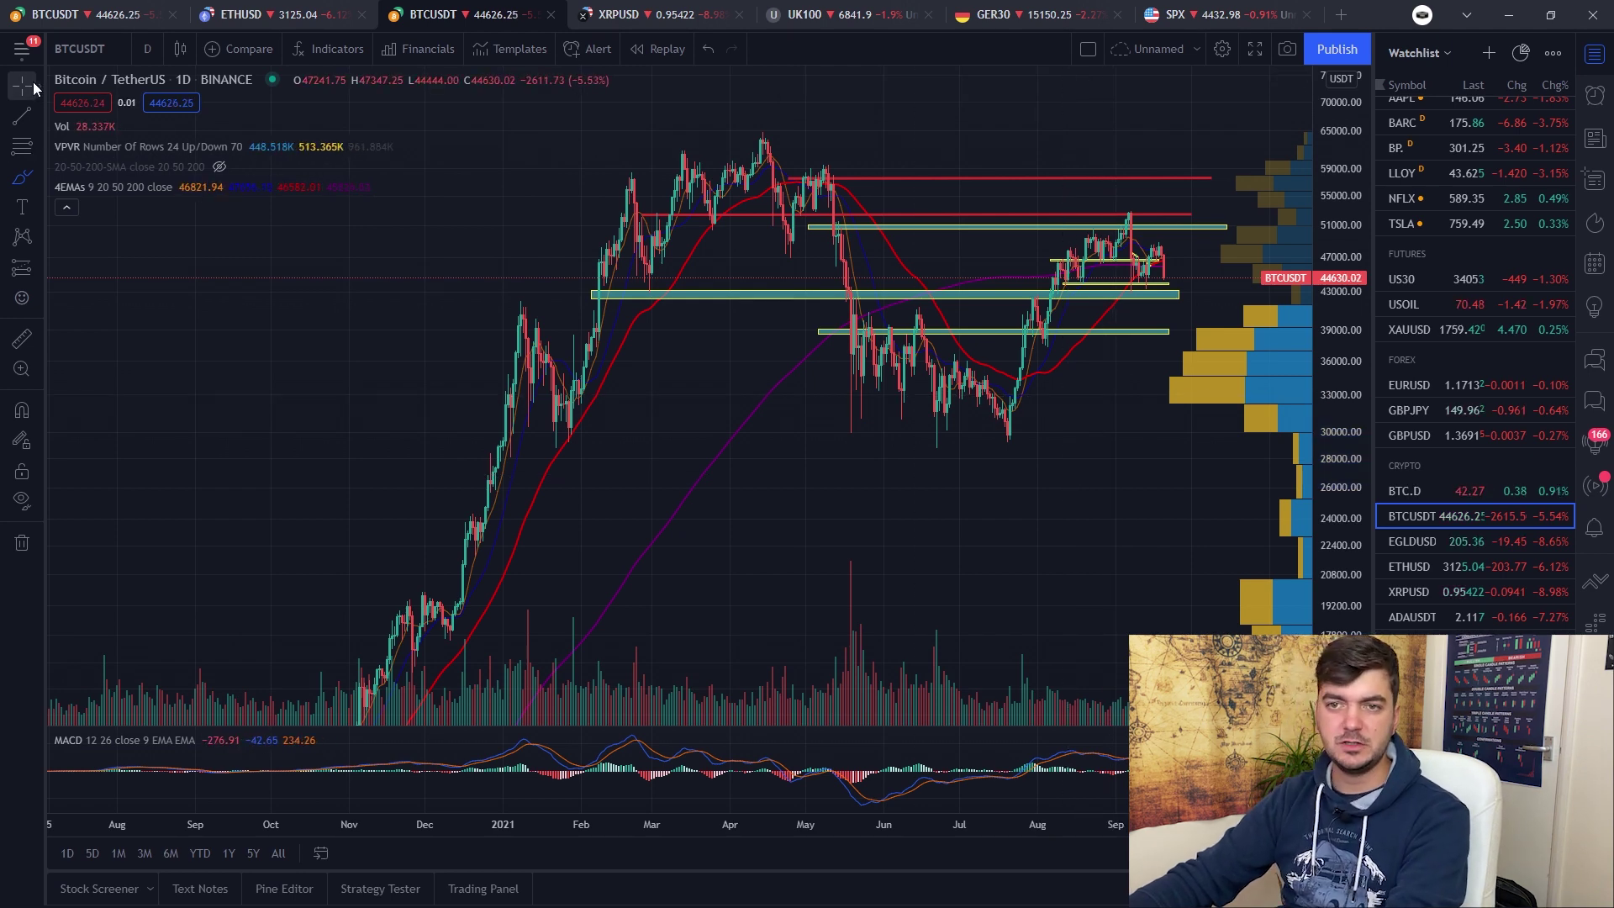
pyautogui.moveTo(1343, 286); pyautogui.dragTo(1348, 300)
pyautogui.moveTo(1160, 401); pyautogui.dragTo(967, 485)
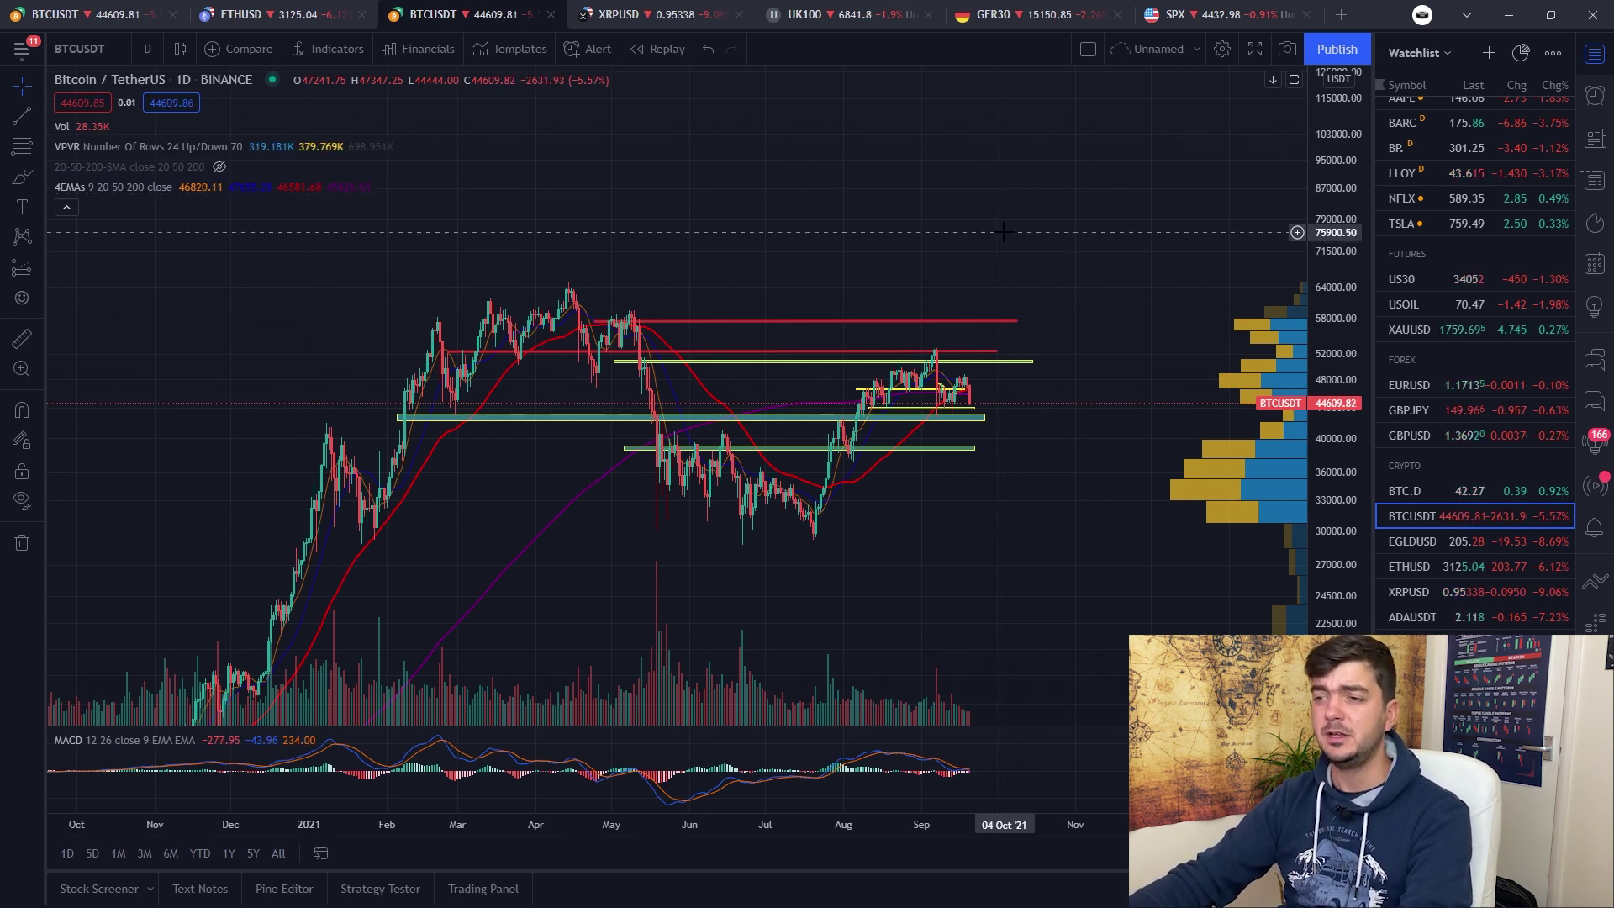
# Circle the August–September highs in yellow, then draw and delete an extra yellow stroke.
pyautogui.click(22, 177)
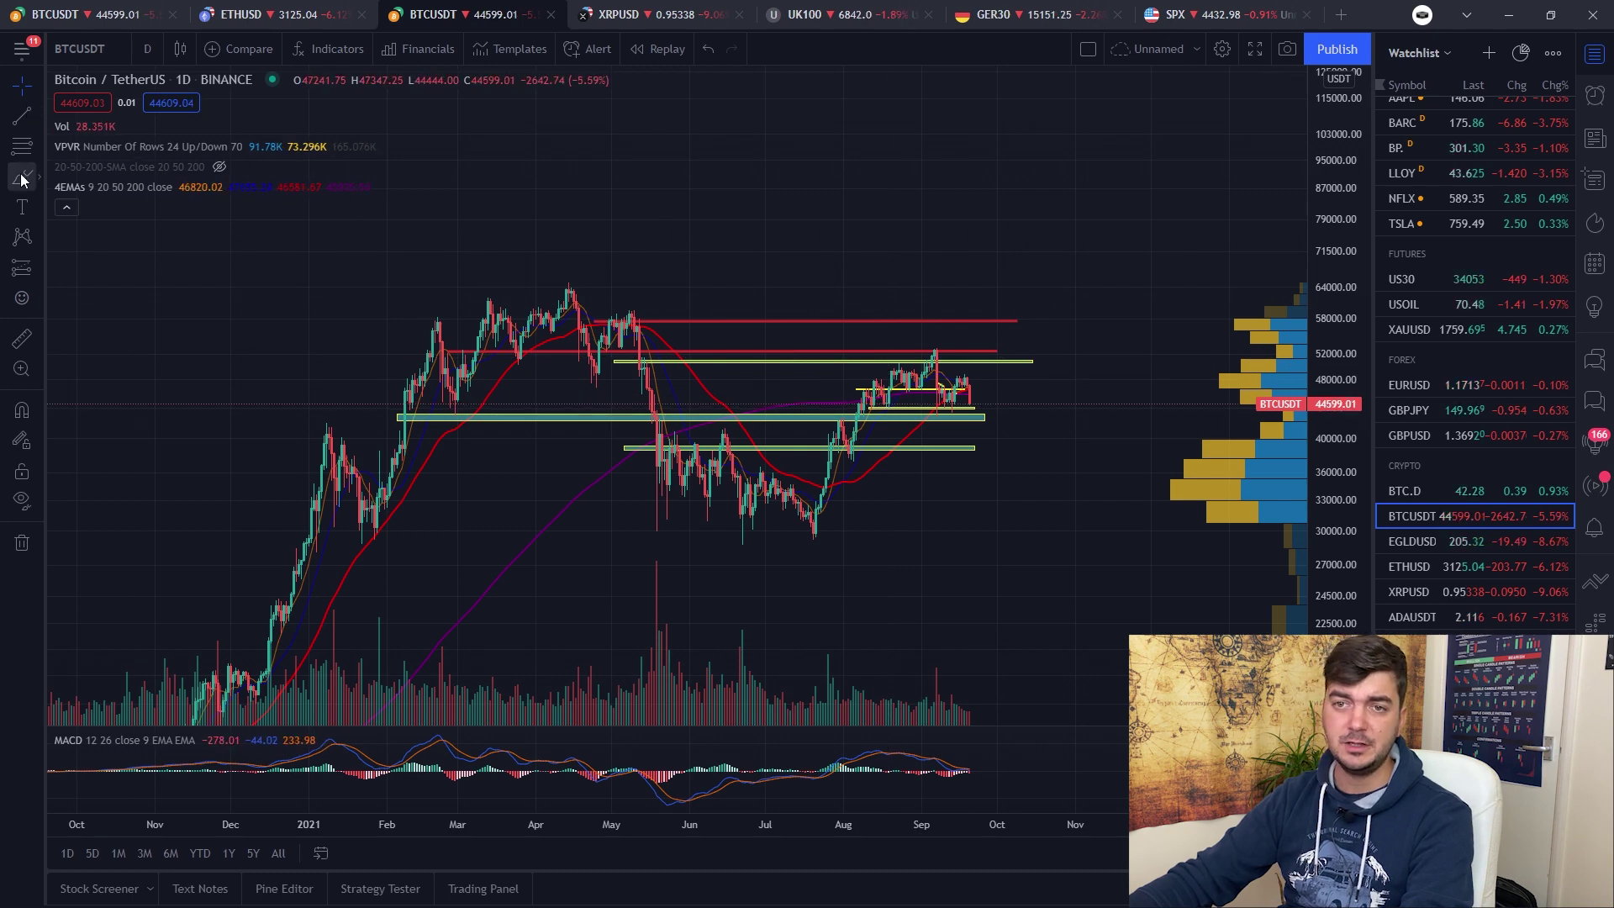
pyautogui.moveTo(903, 395); pyautogui.dragTo(909, 397)
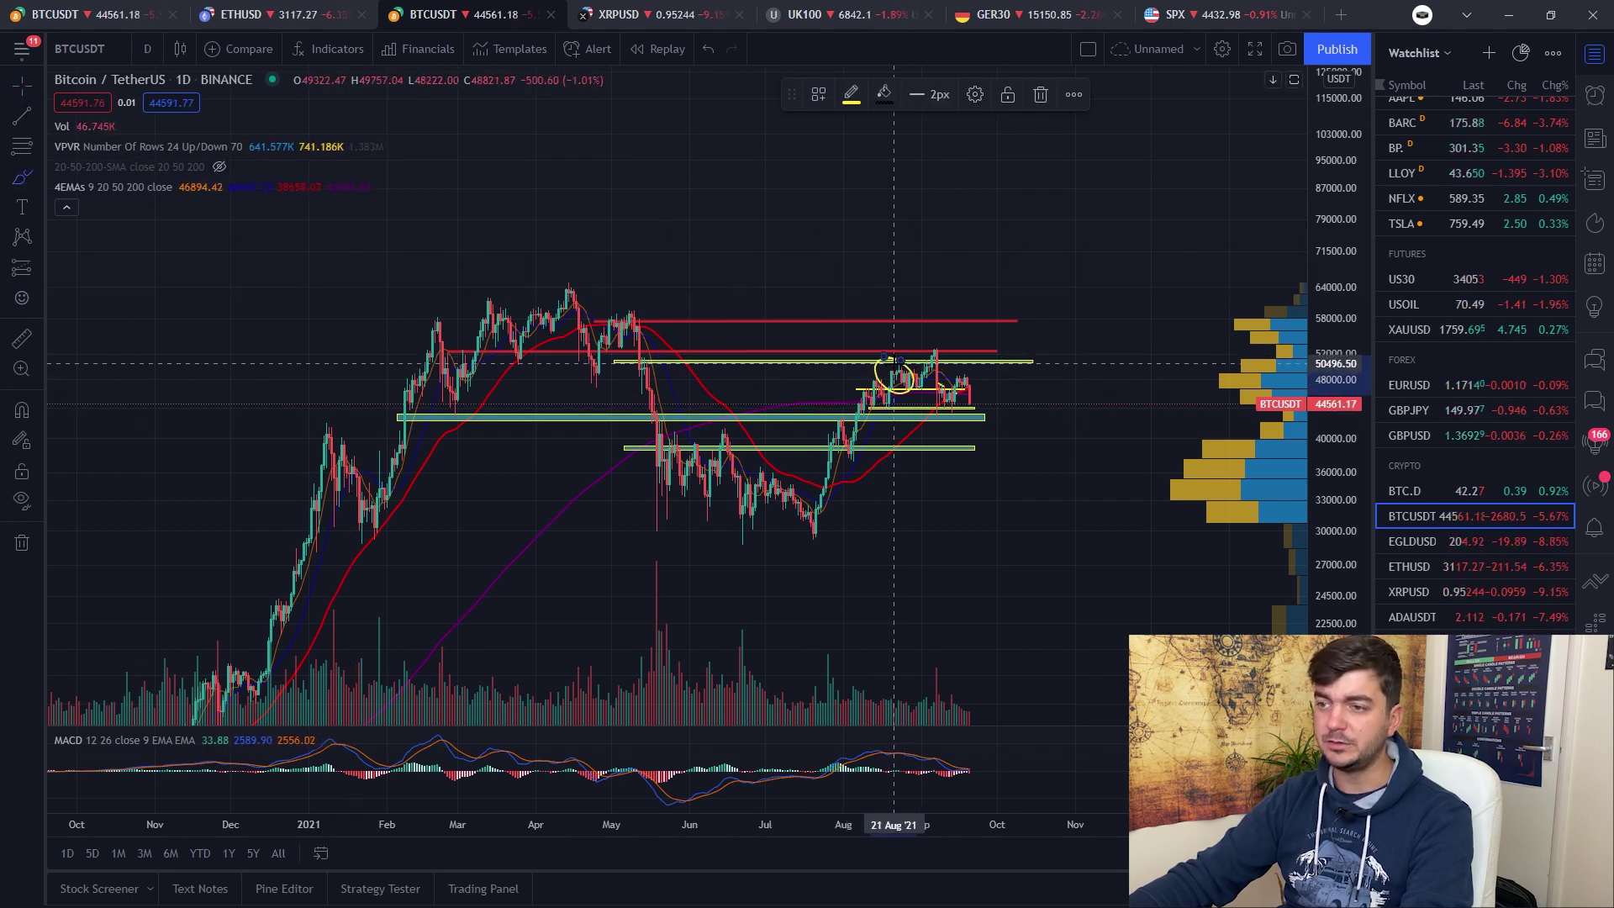
pyautogui.click(887, 359)
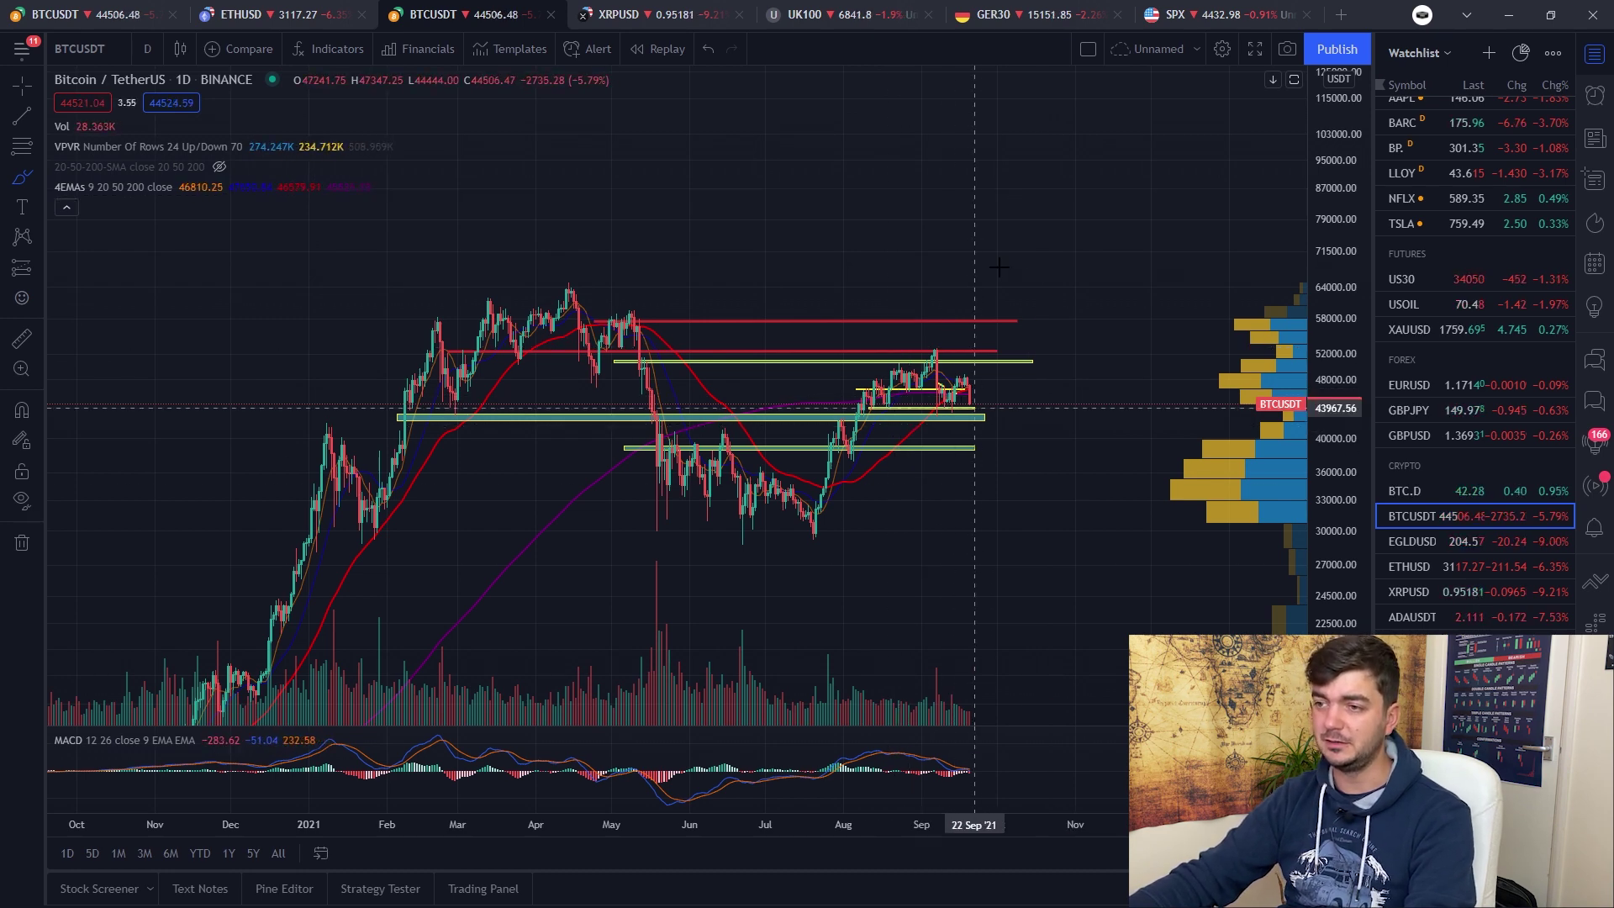
pyautogui.scroll(2, 1005, 227)
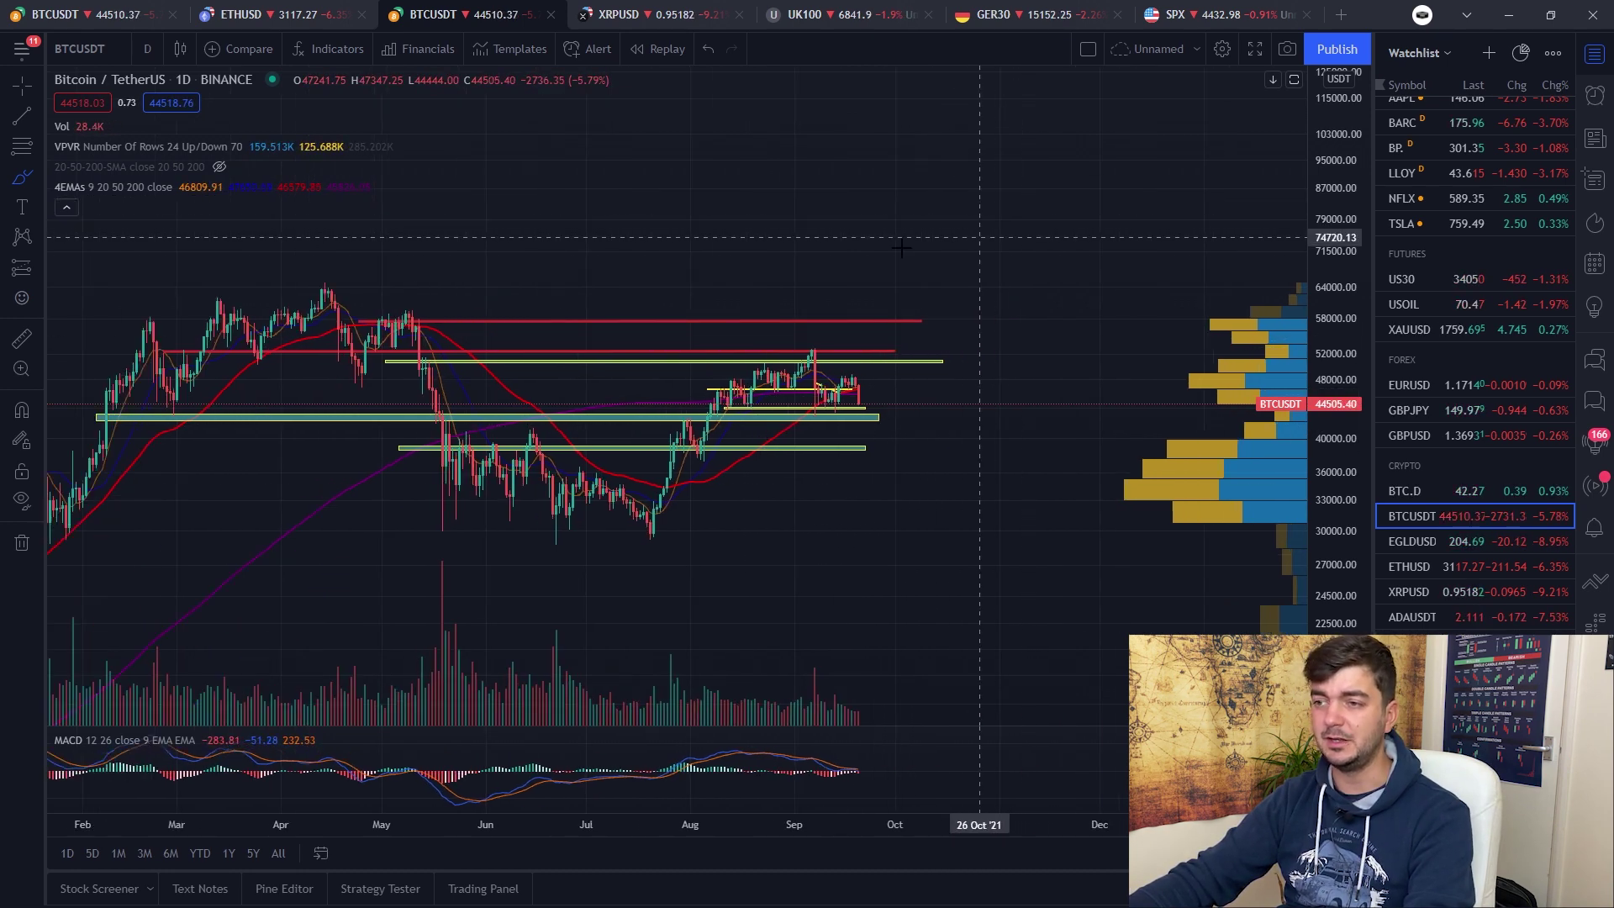
pyautogui.moveTo(597, 223); pyautogui.dragTo(809, 241)
pyautogui.press('Delete')
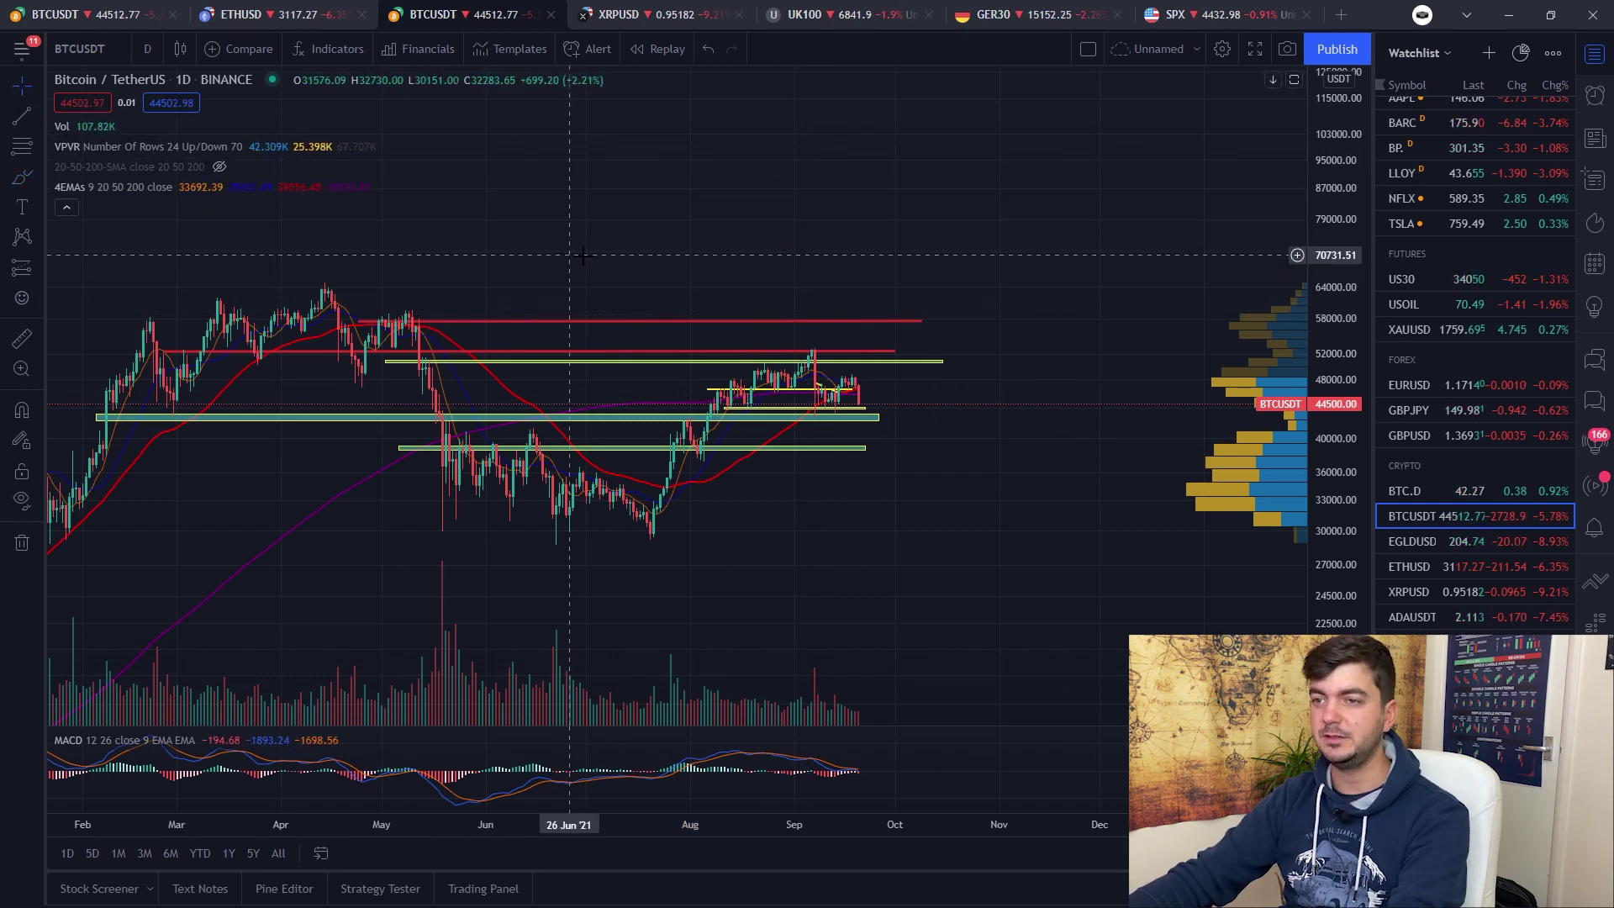
# Shift the view, fit more price range, and circle then delete the February 2021 candles.
pyautogui.moveTo(575, 260); pyautogui.dragTo(778, 280)
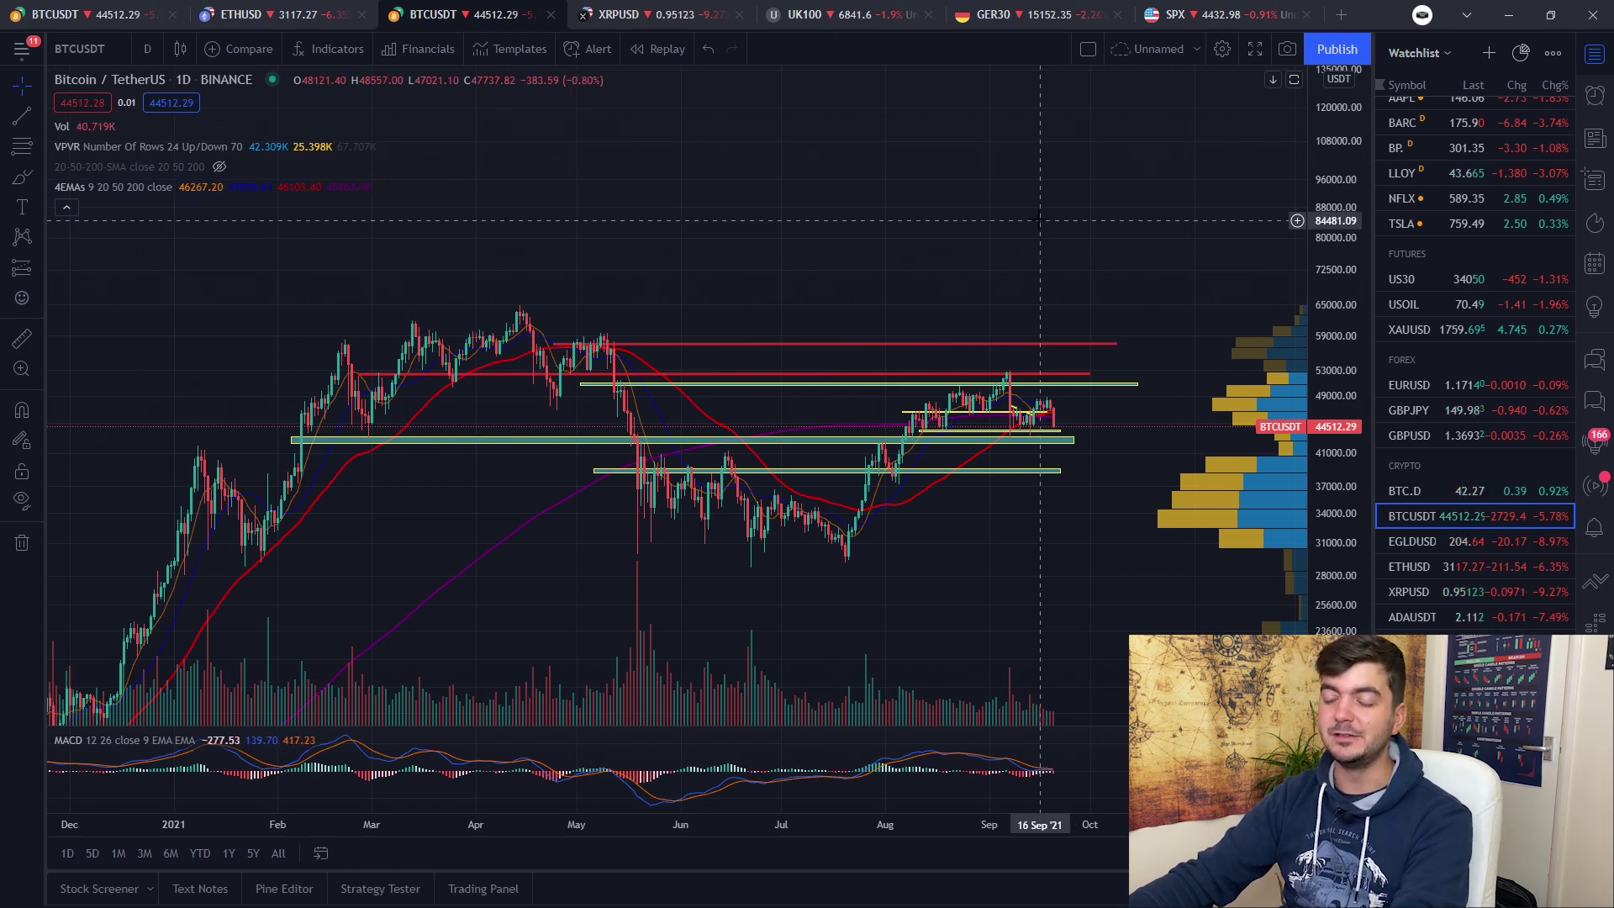
pyautogui.scroll(-5, 1336, 202)
pyautogui.moveTo(1336, 172); pyautogui.dragTo(1356, 387)
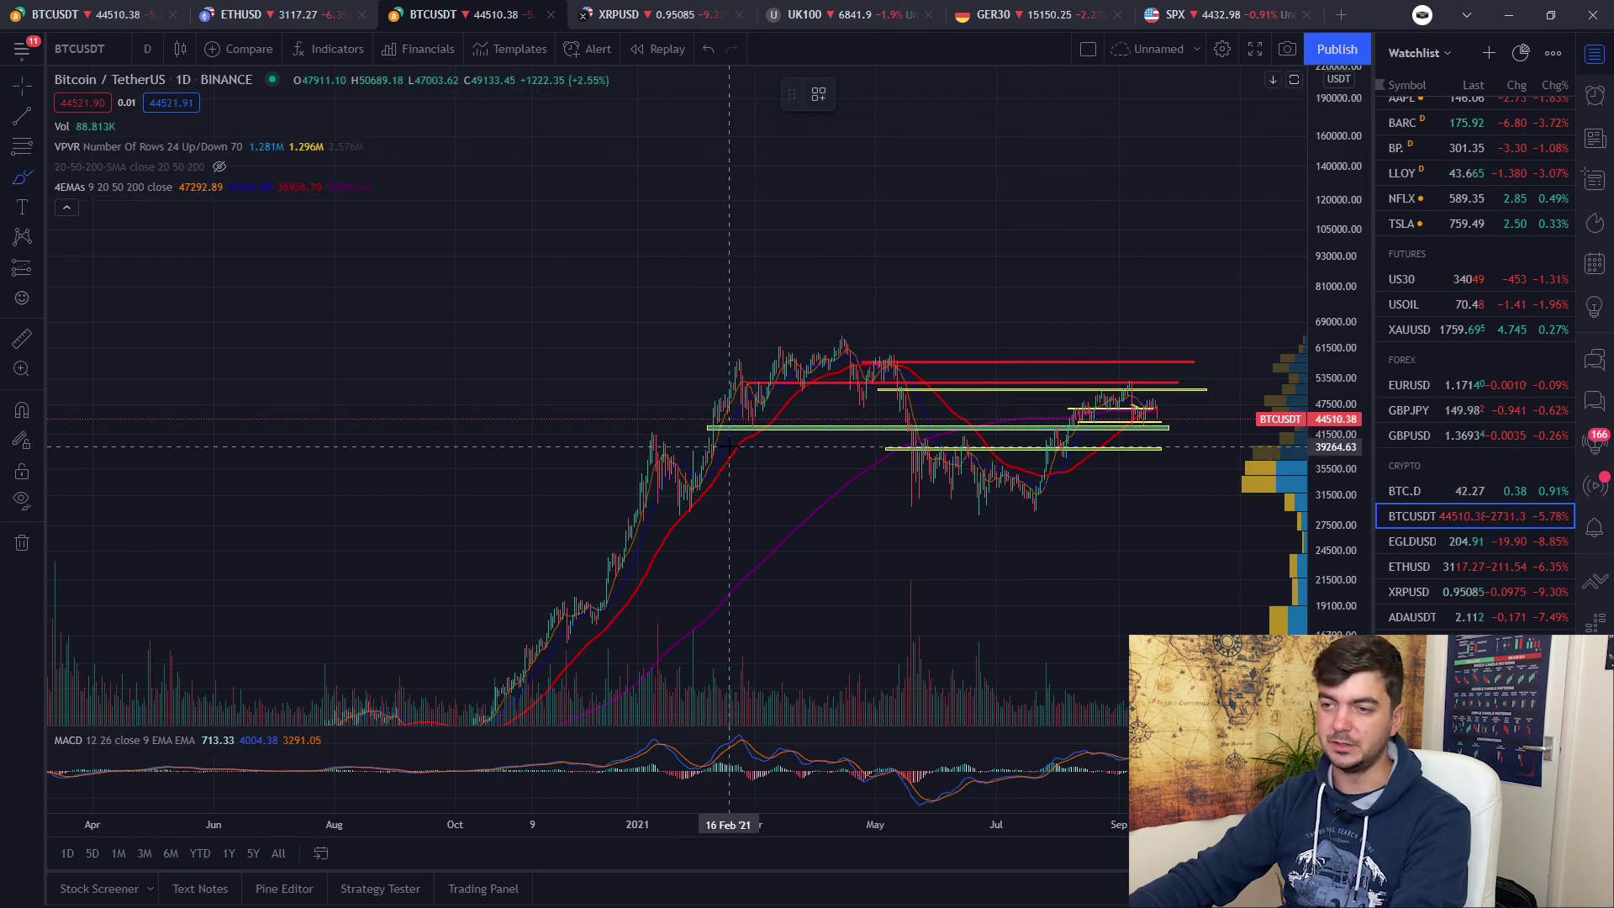
pyautogui.moveTo(734, 446)
pyautogui.mouseDown()
pyautogui.moveTo(728, 394)
pyautogui.moveTo(699, 418)
pyautogui.moveTo(746, 450)
pyautogui.mouseUp()
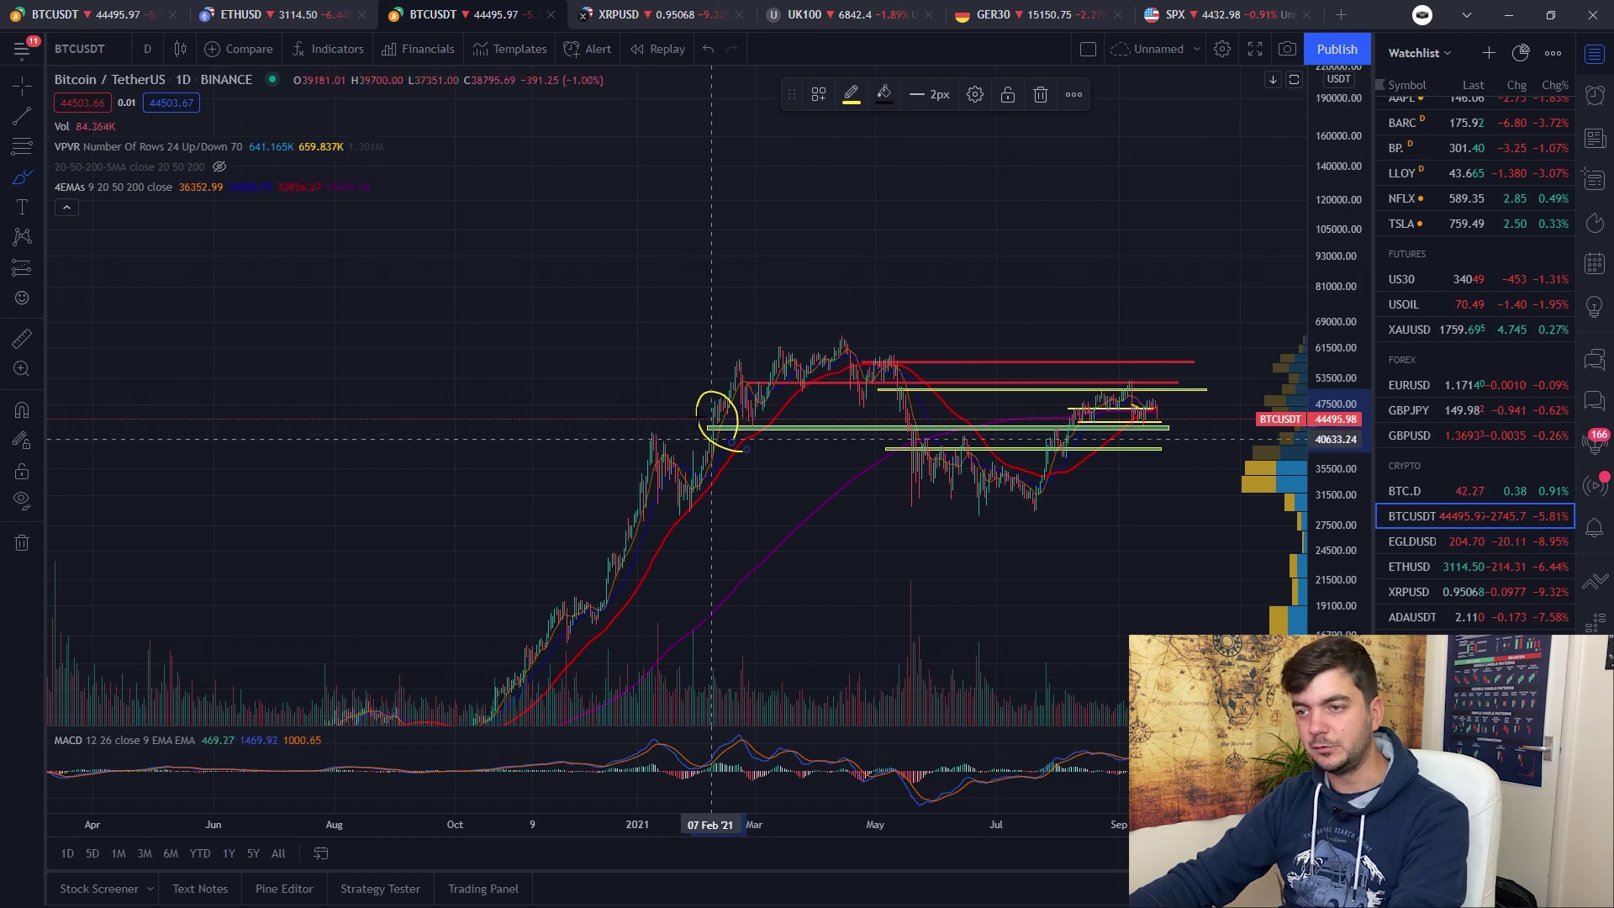
pyautogui.press('Delete')
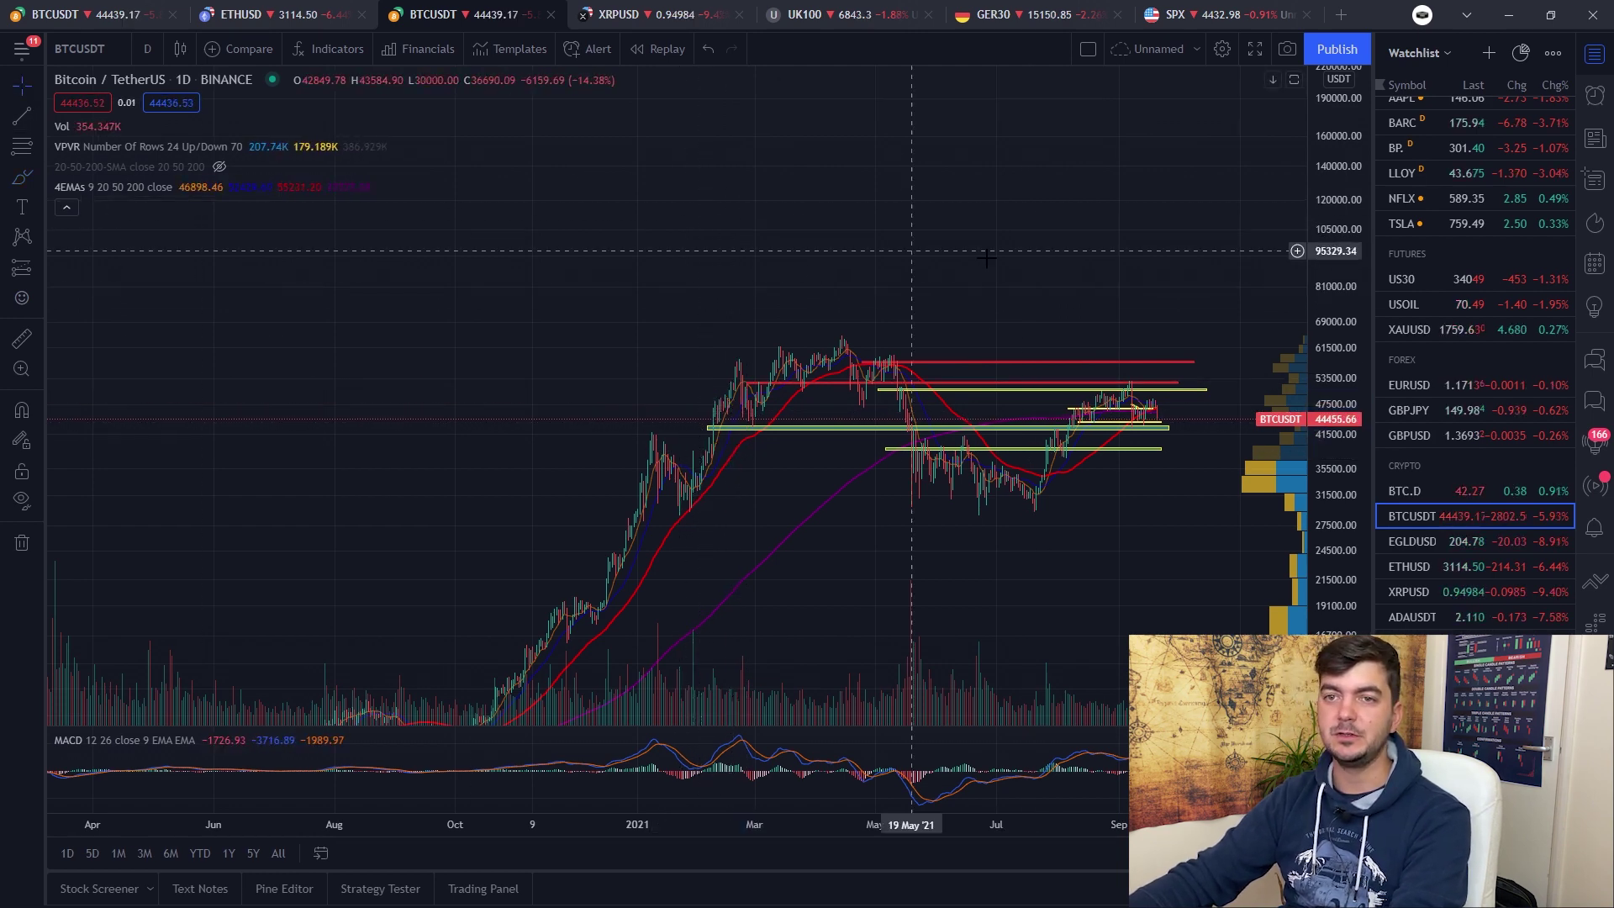
pyautogui.hscroll(3, 1017, 257)
pyautogui.scroll(3, 1034, 250)
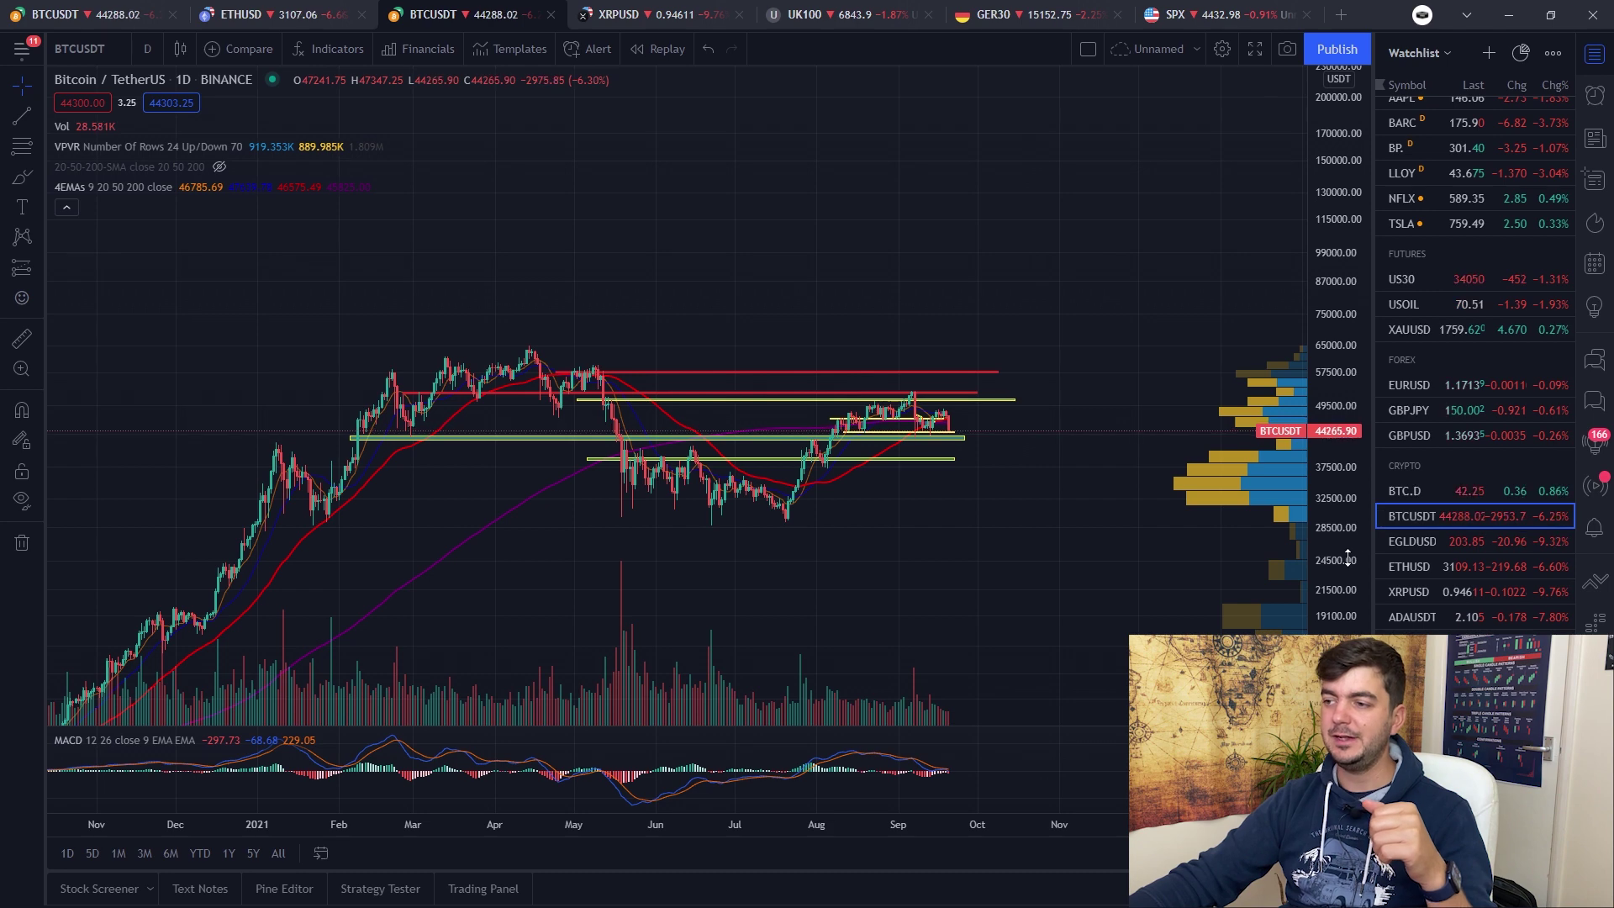
pyautogui.moveTo(1336, 521); pyautogui.dragTo(1336, 454)
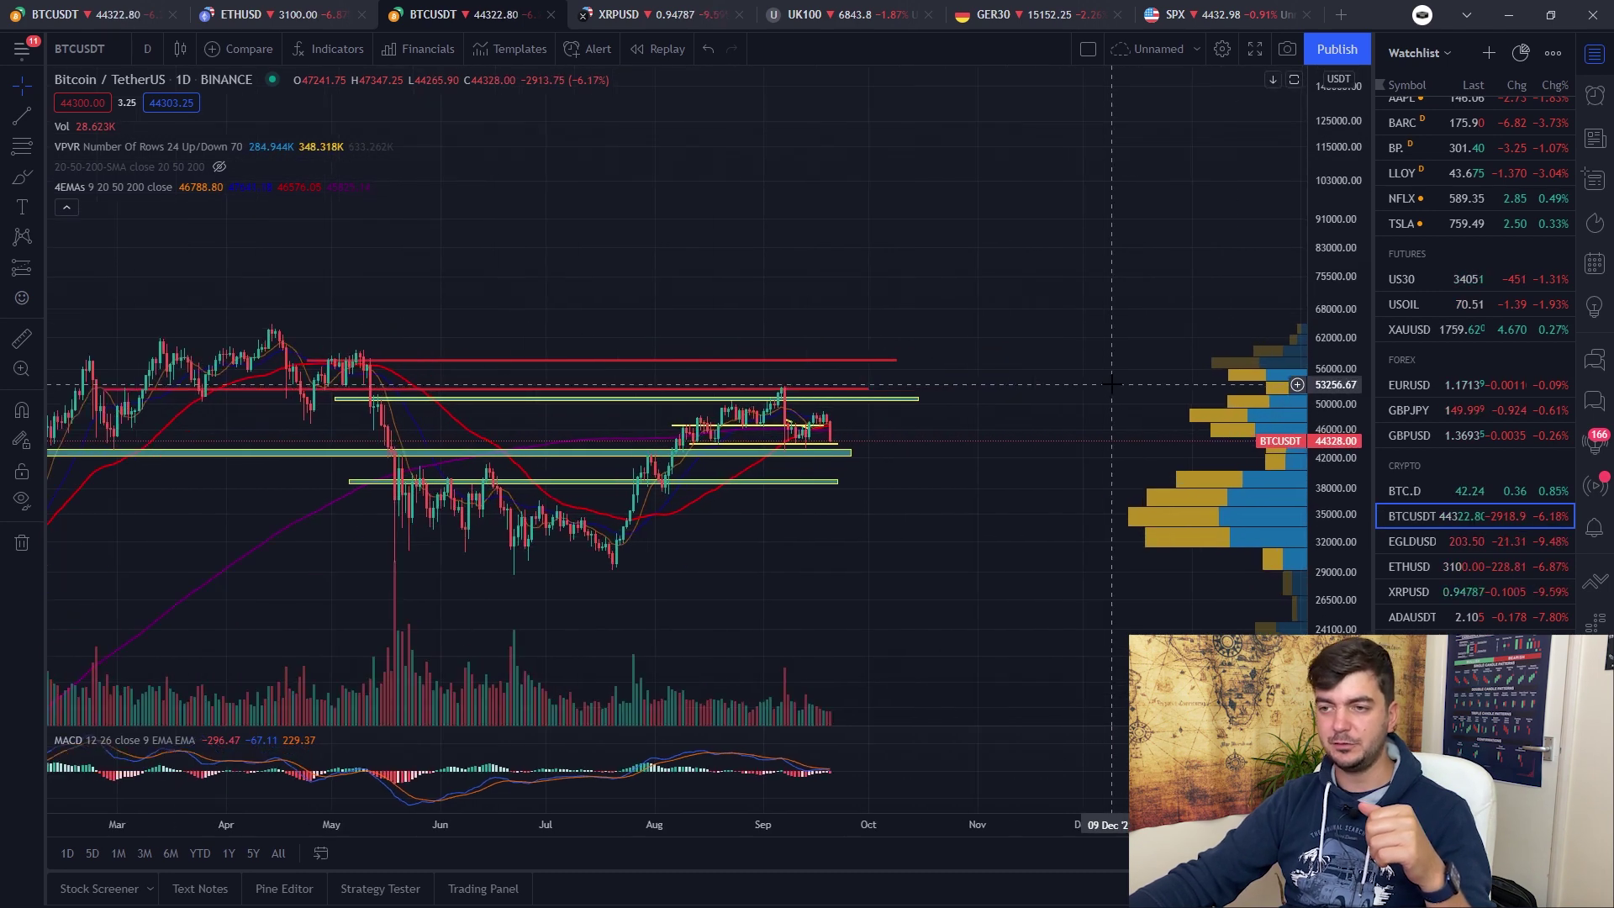
pyautogui.scroll(2, 1171, 426)
pyautogui.moveTo(774, 263); pyautogui.dragTo(920, 240)
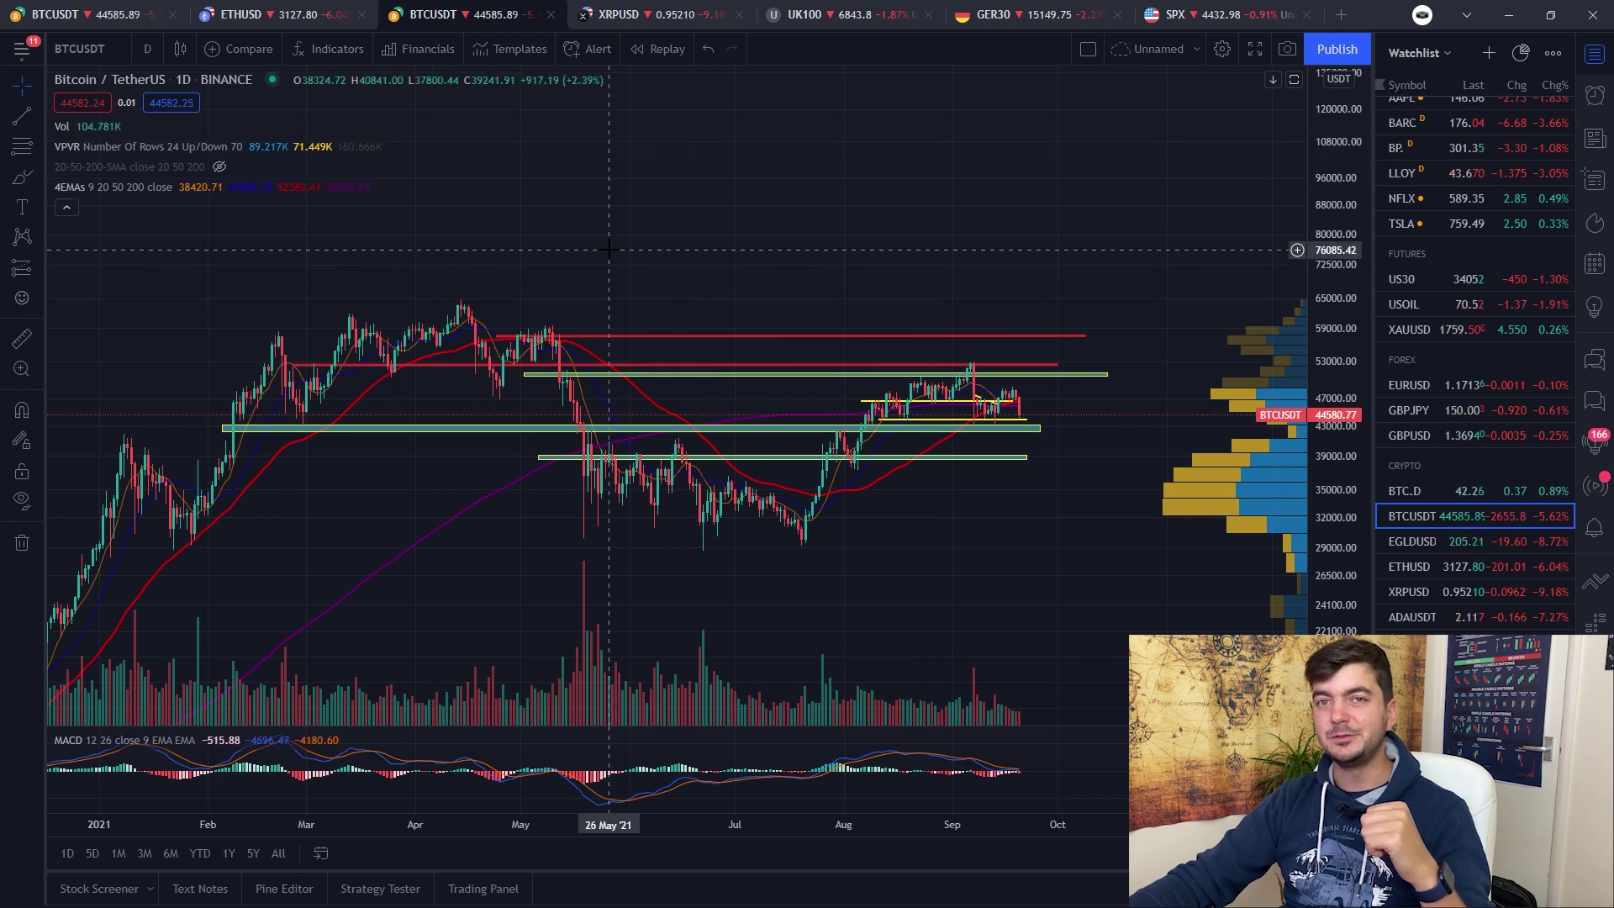
pyautogui.moveTo(609, 248); pyautogui.dragTo(705, 257)
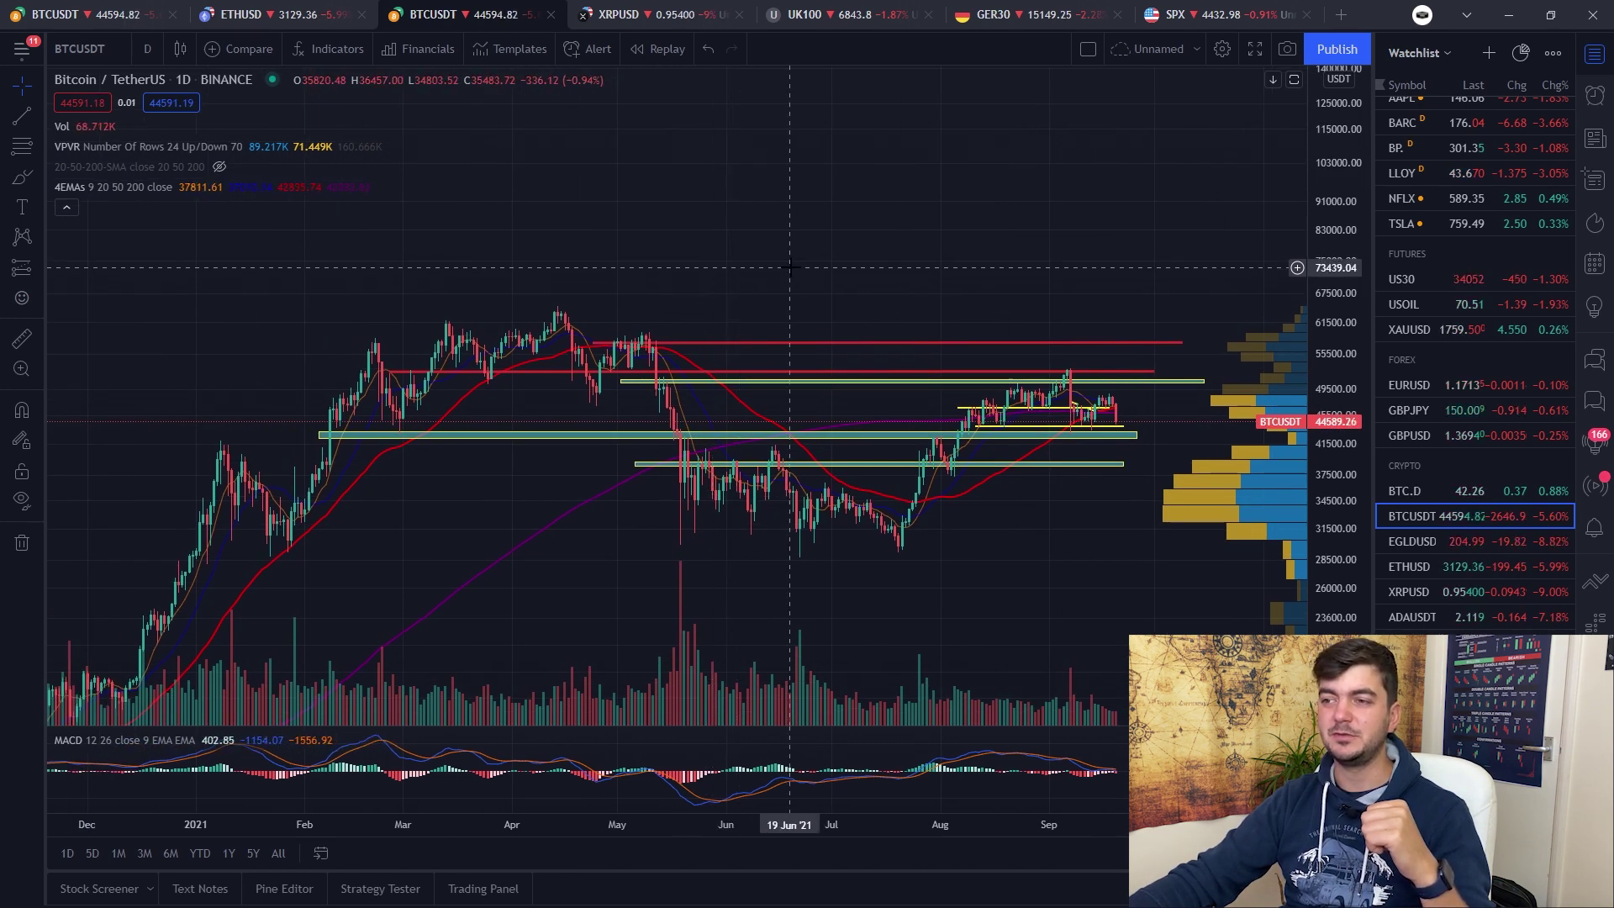
pyautogui.moveTo(1336, 501); pyautogui.dragTo(1336, 453)
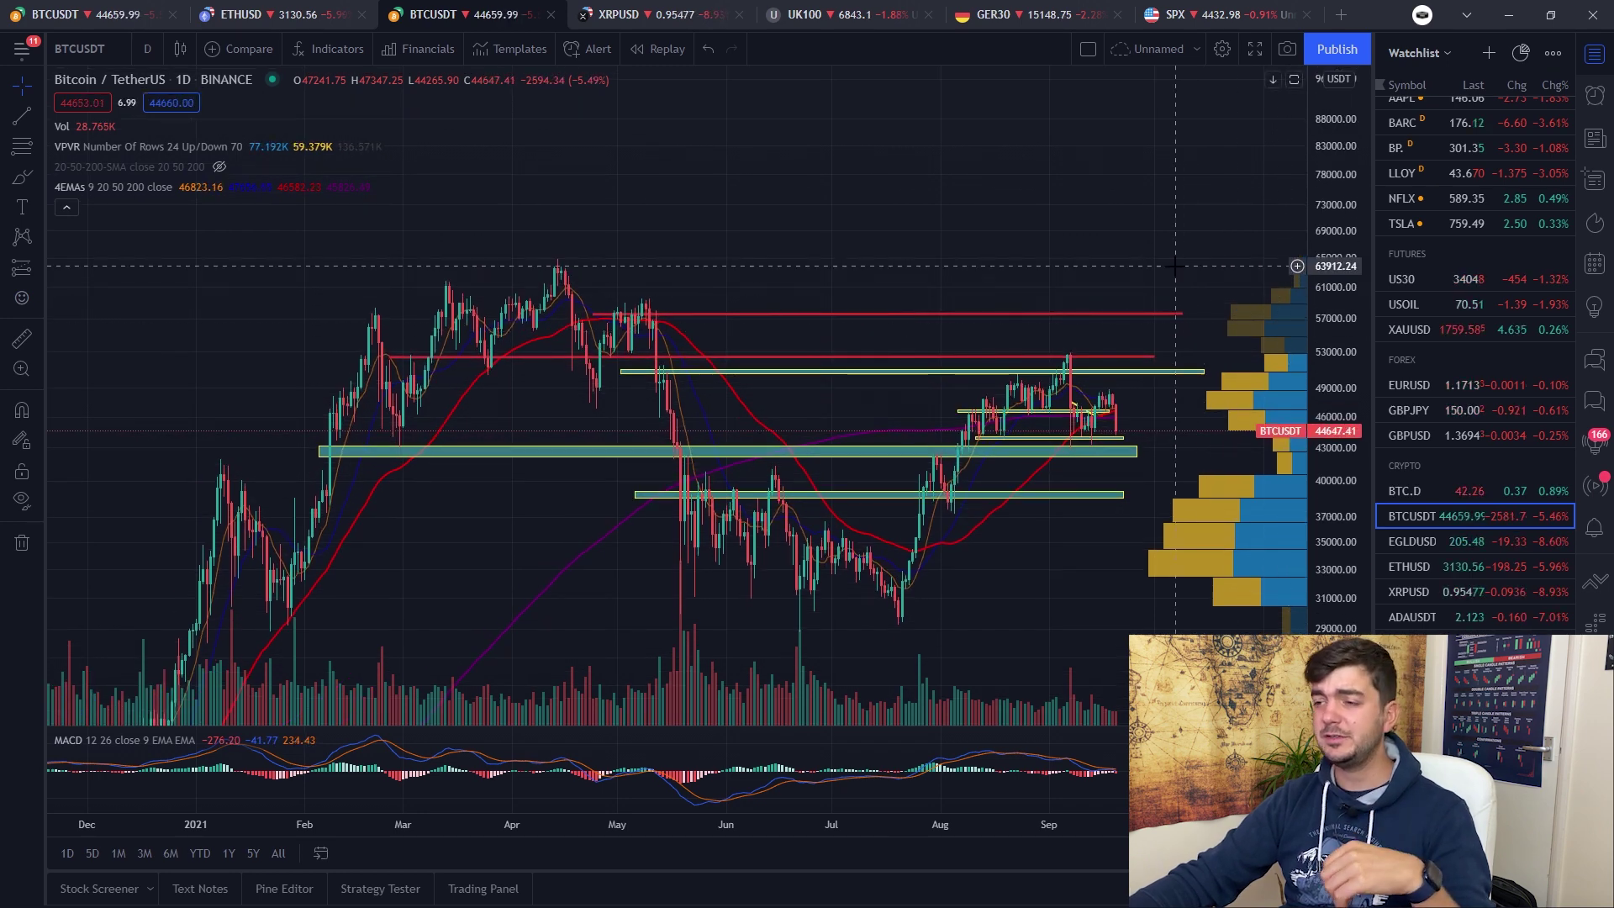
pyautogui.scroll(3, 1175, 267)
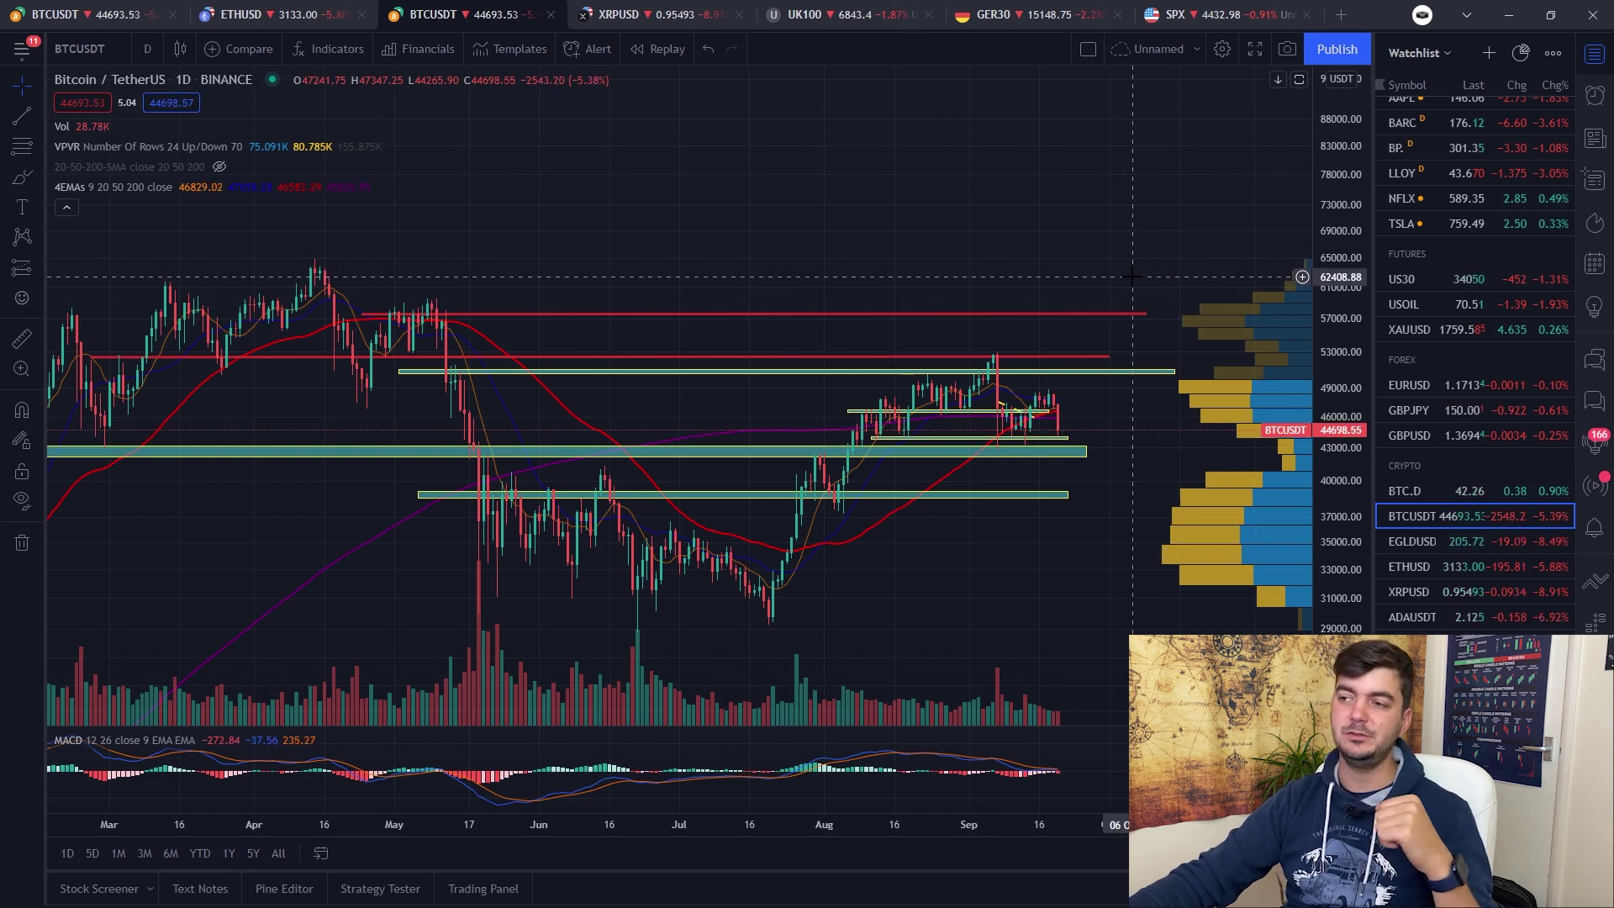
pyautogui.scroll(-3, 1118, 271)
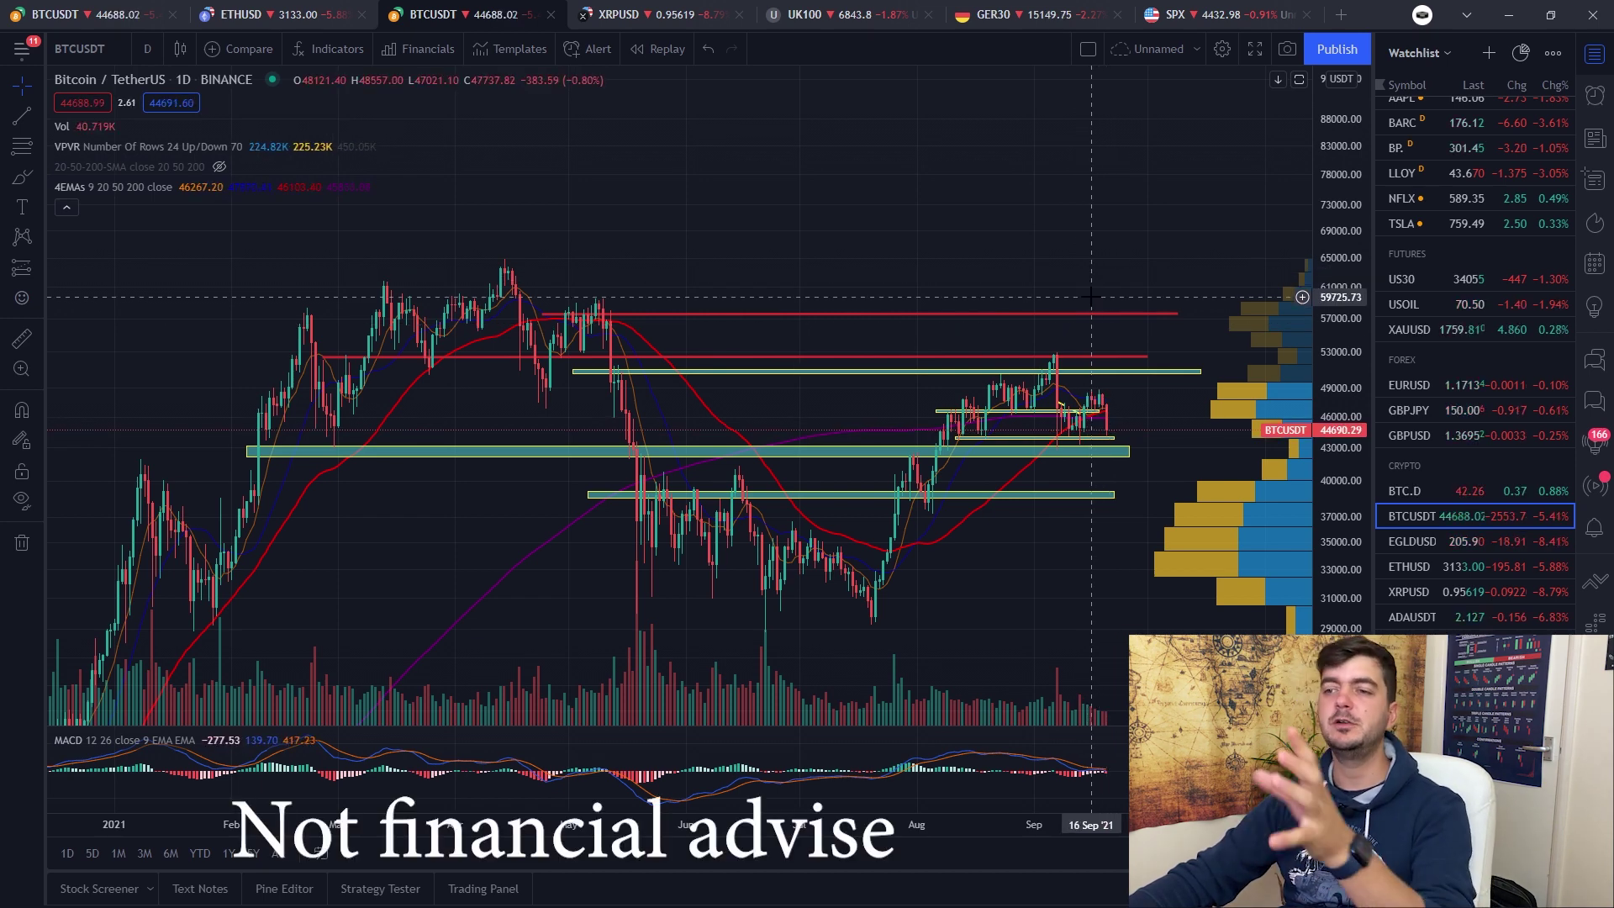
# Make room right of the latest candles, brush a projected drop toward 30,000, then undo it.
pyautogui.scroll(-3, 1147, 326)
pyautogui.moveTo(1148, 326); pyautogui.dragTo(851, 555)
pyautogui.hotkey('alt', 'b')
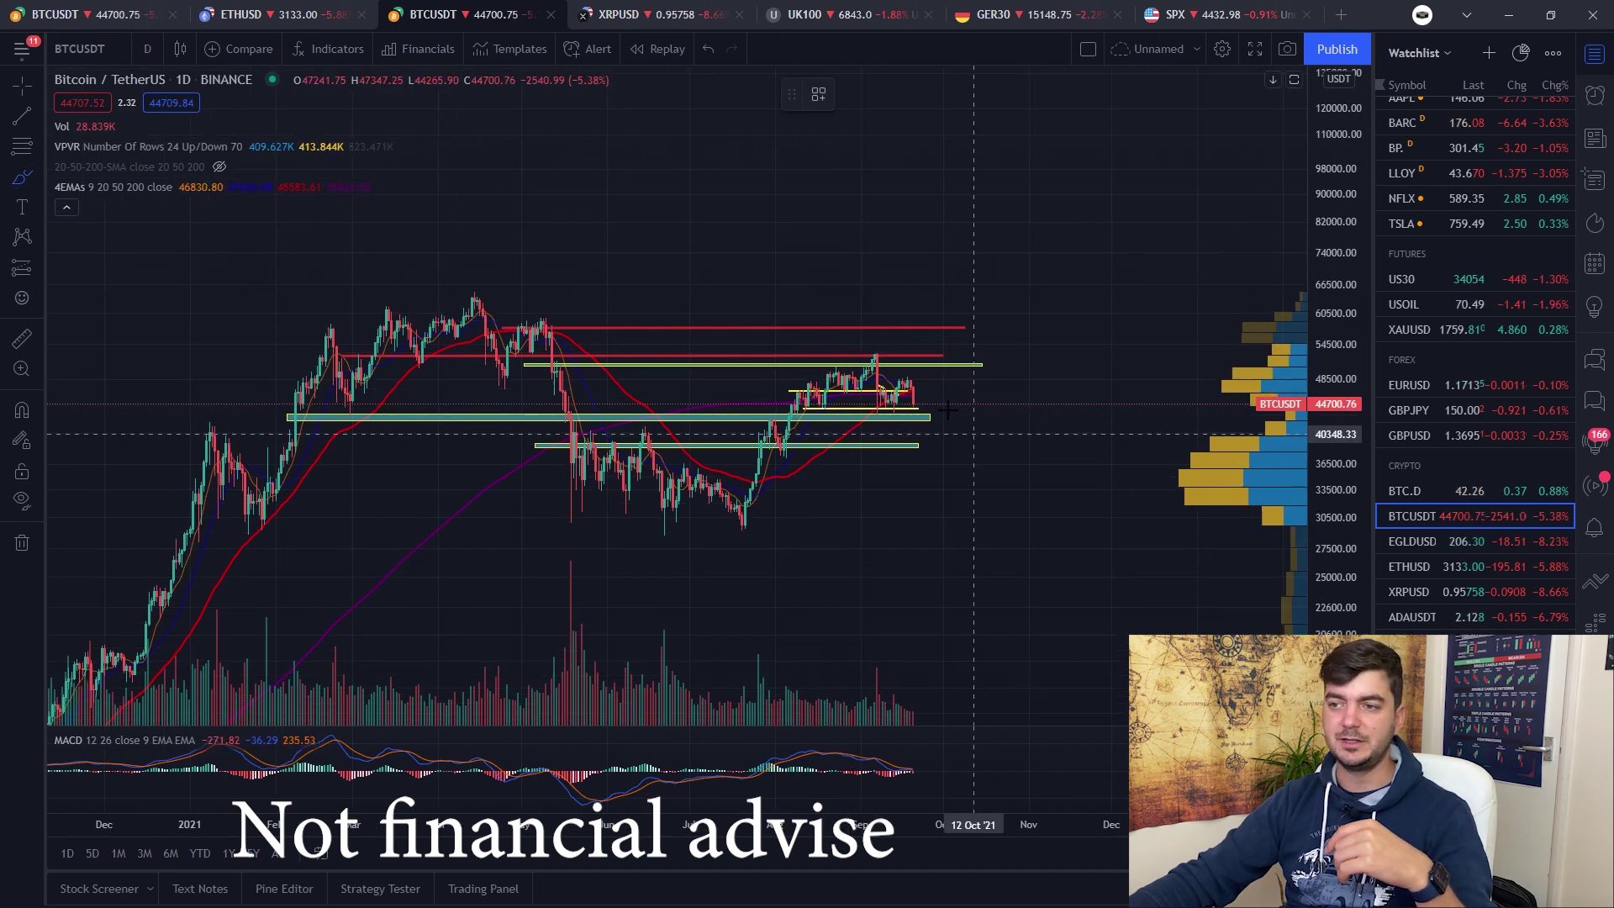
pyautogui.moveTo(917, 392)
pyautogui.mouseDown()
pyautogui.moveTo(924, 450)
pyautogui.moveTo(968, 532)
pyautogui.moveTo(1037, 534)
pyautogui.mouseUp()
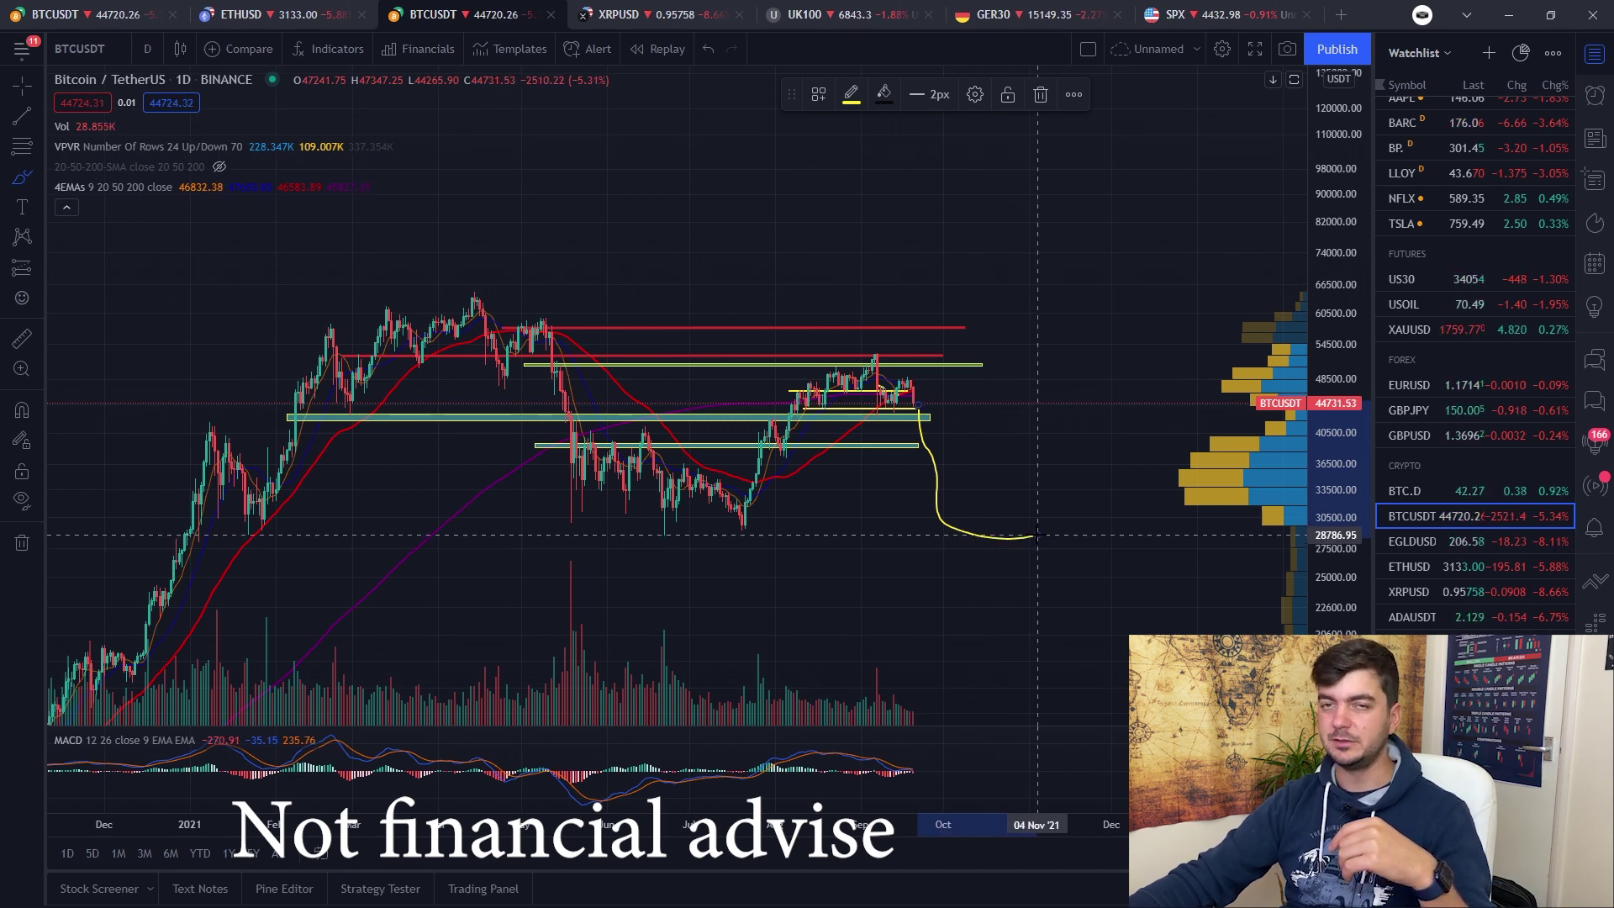
pyautogui.hotkey('ctrl', 'z')
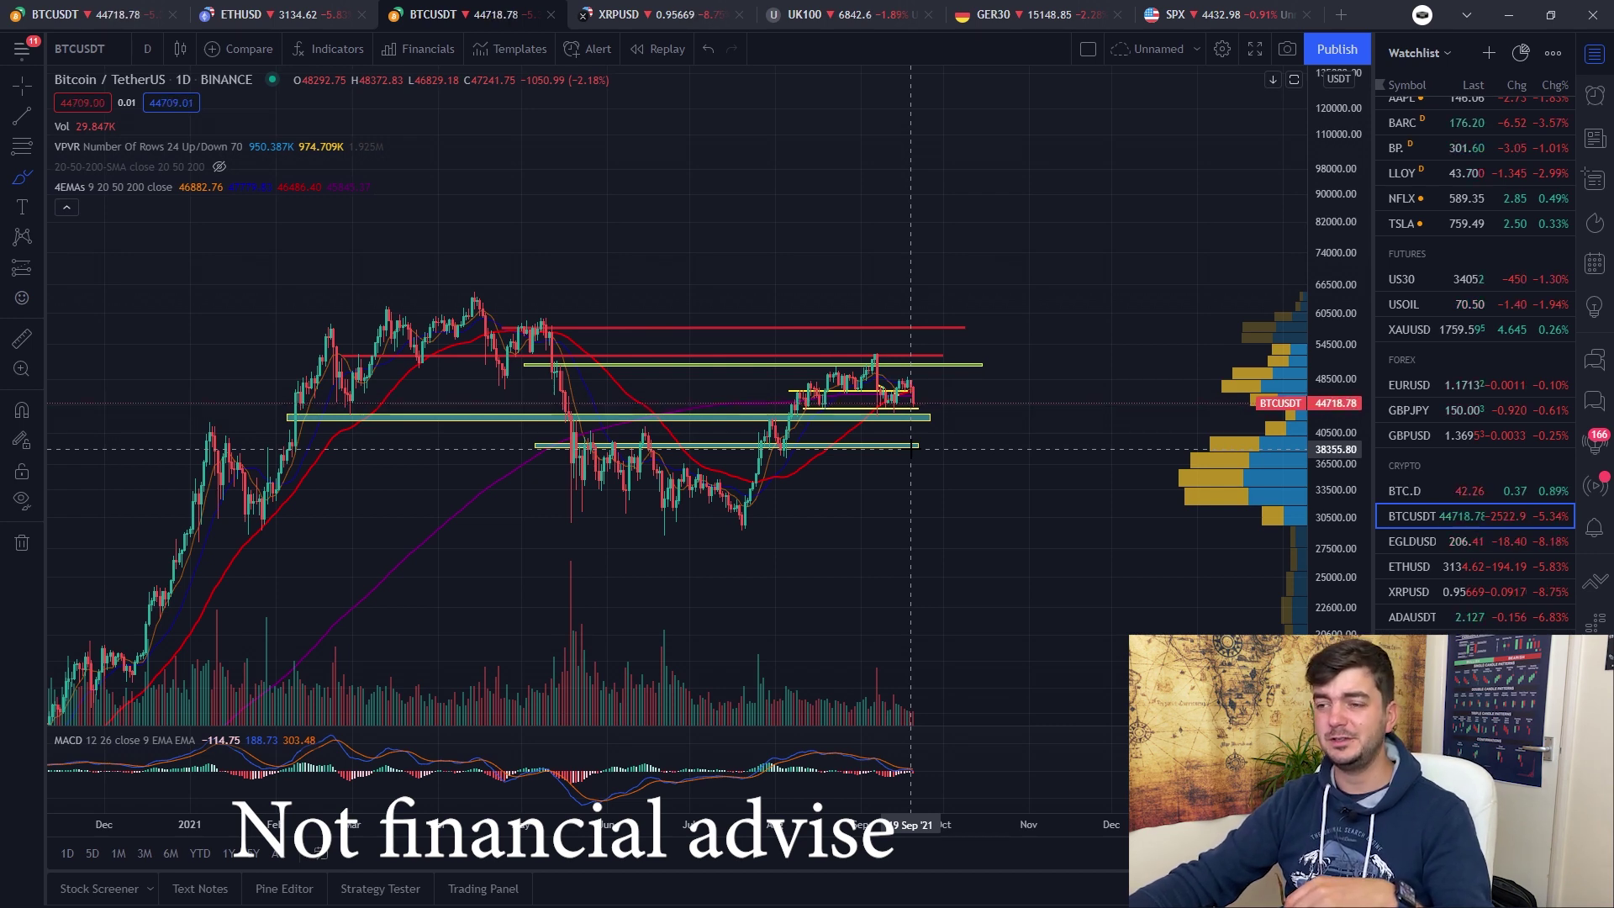
pyautogui.scroll(2, 940, 448)
pyautogui.scroll(-1, 941, 448)
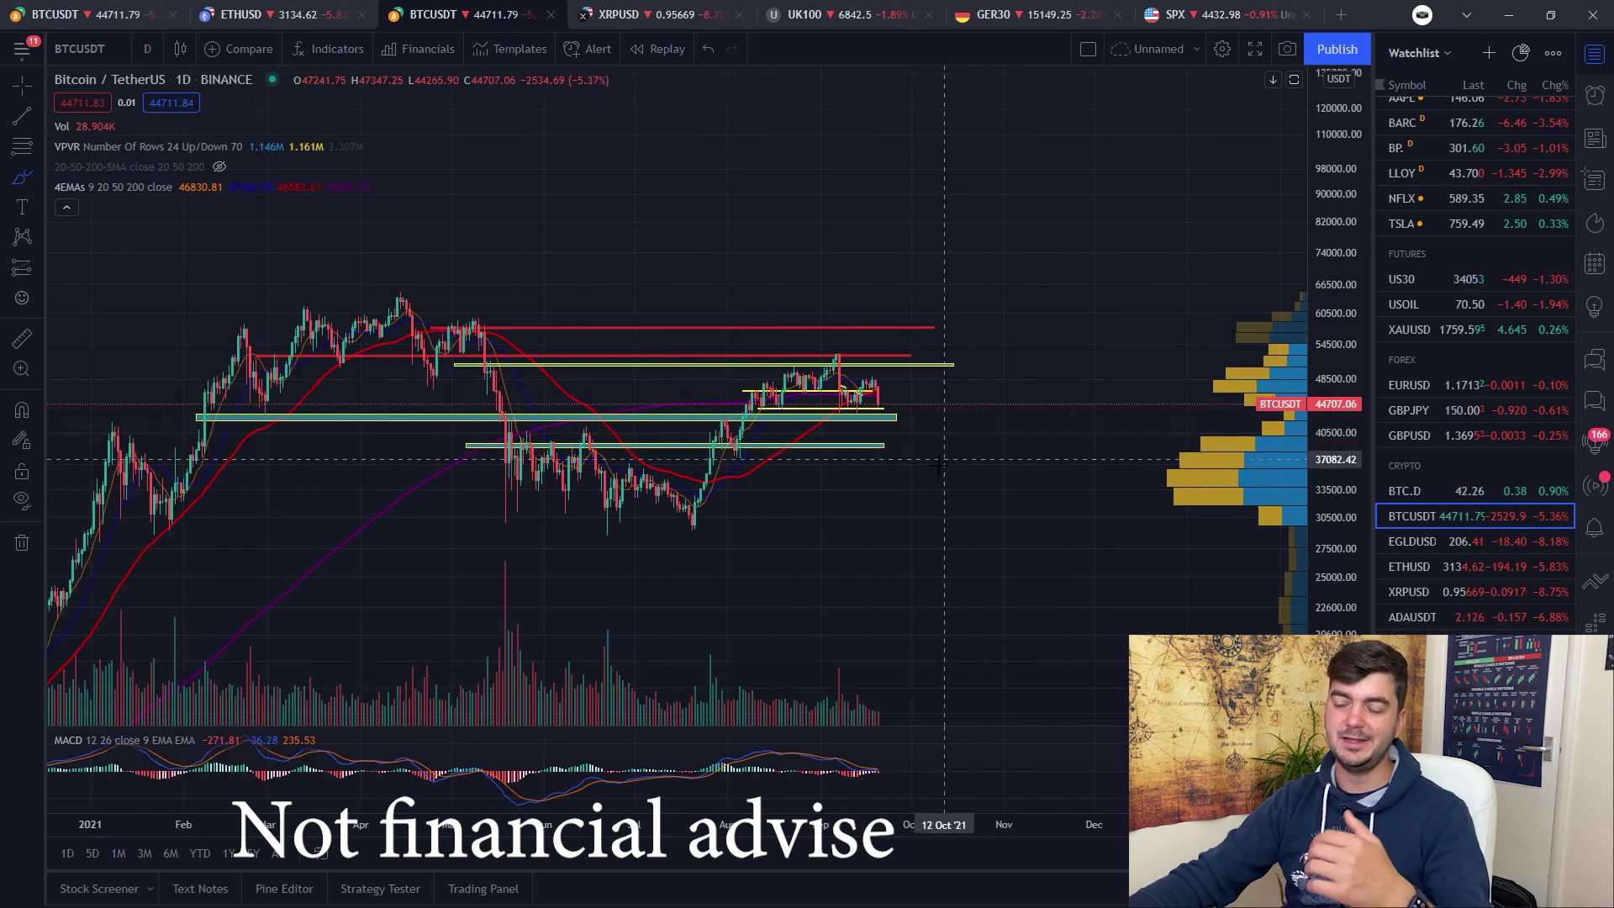
pyautogui.moveTo(799, 490); pyautogui.dragTo(983, 496)
pyautogui.press('Delete')
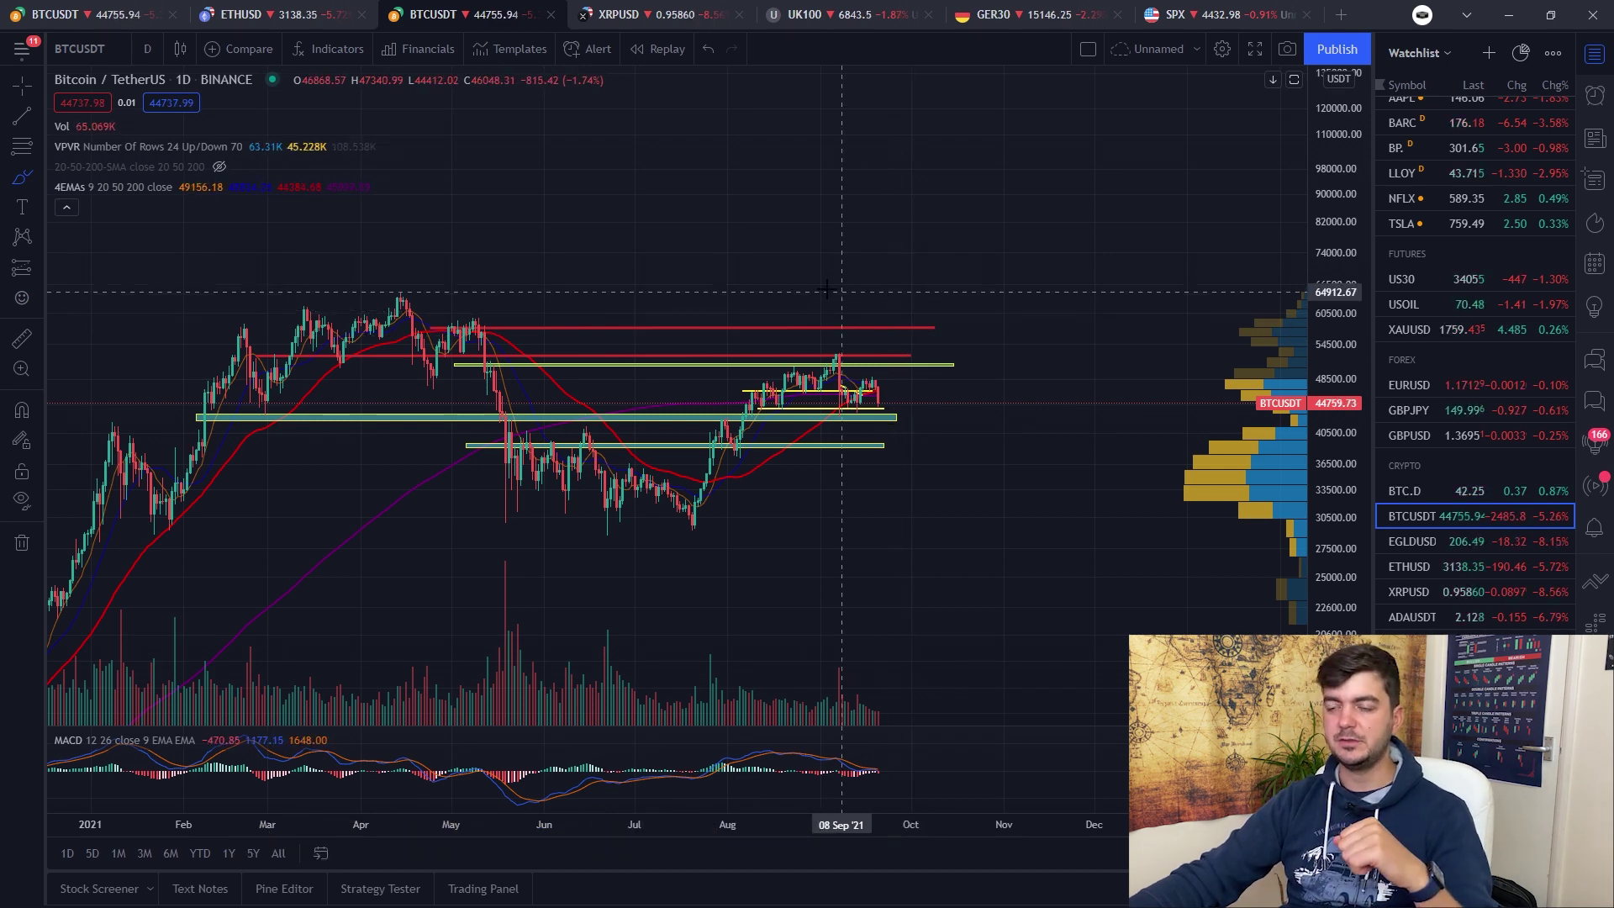
pyautogui.moveTo(597, 250); pyautogui.dragTo(740, 247)
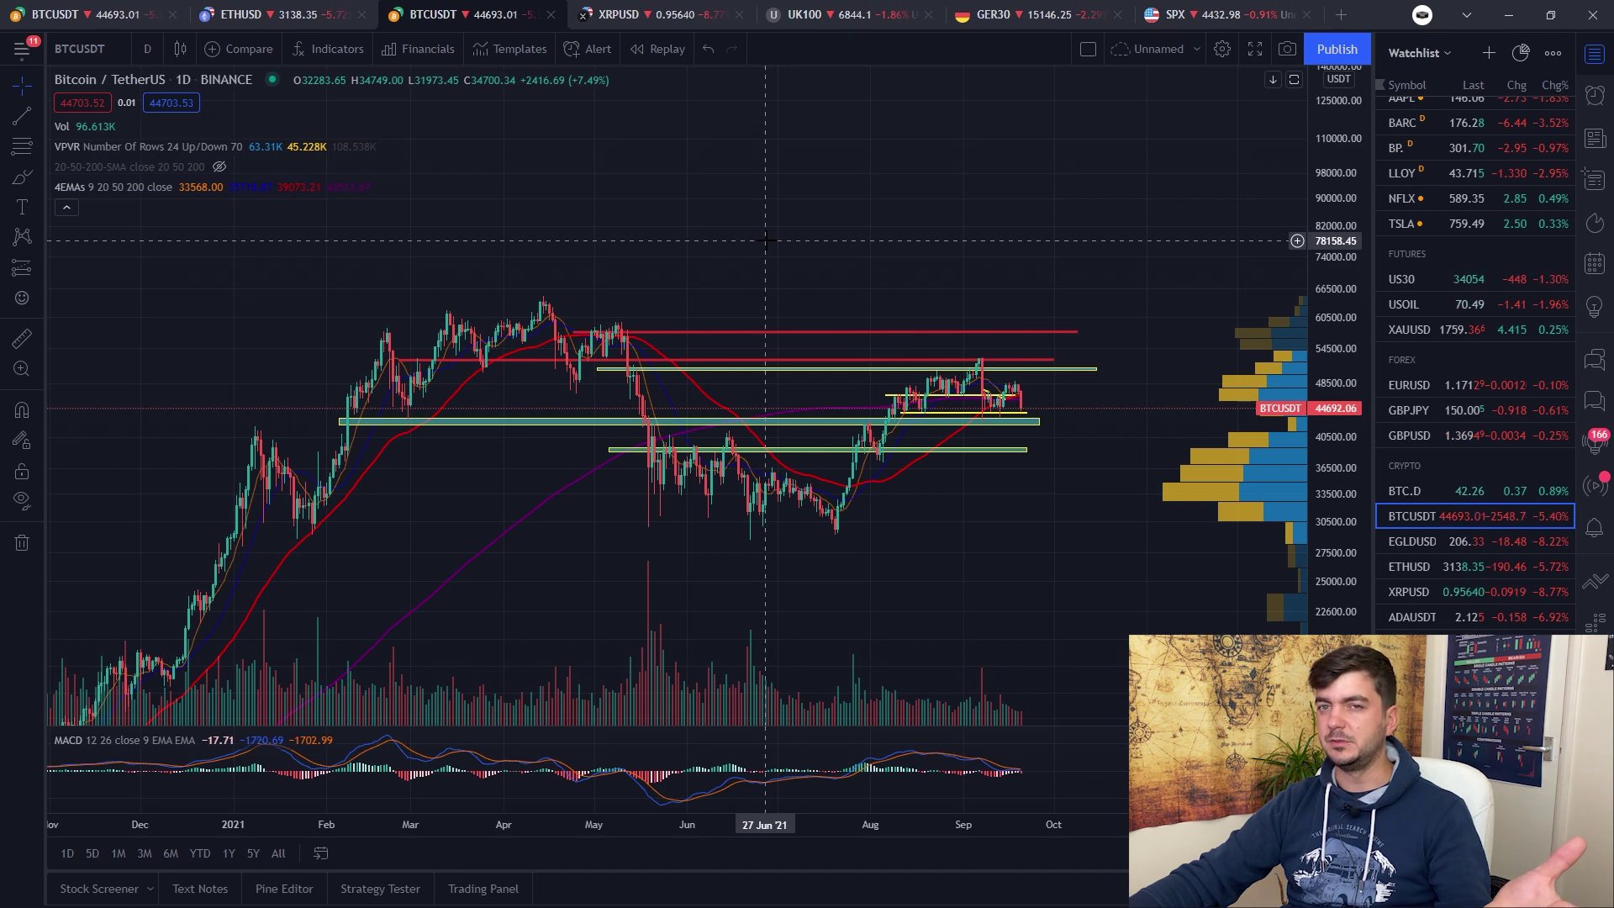
pyautogui.scroll(2, 767, 240)
pyautogui.scroll(-3, 771, 241)
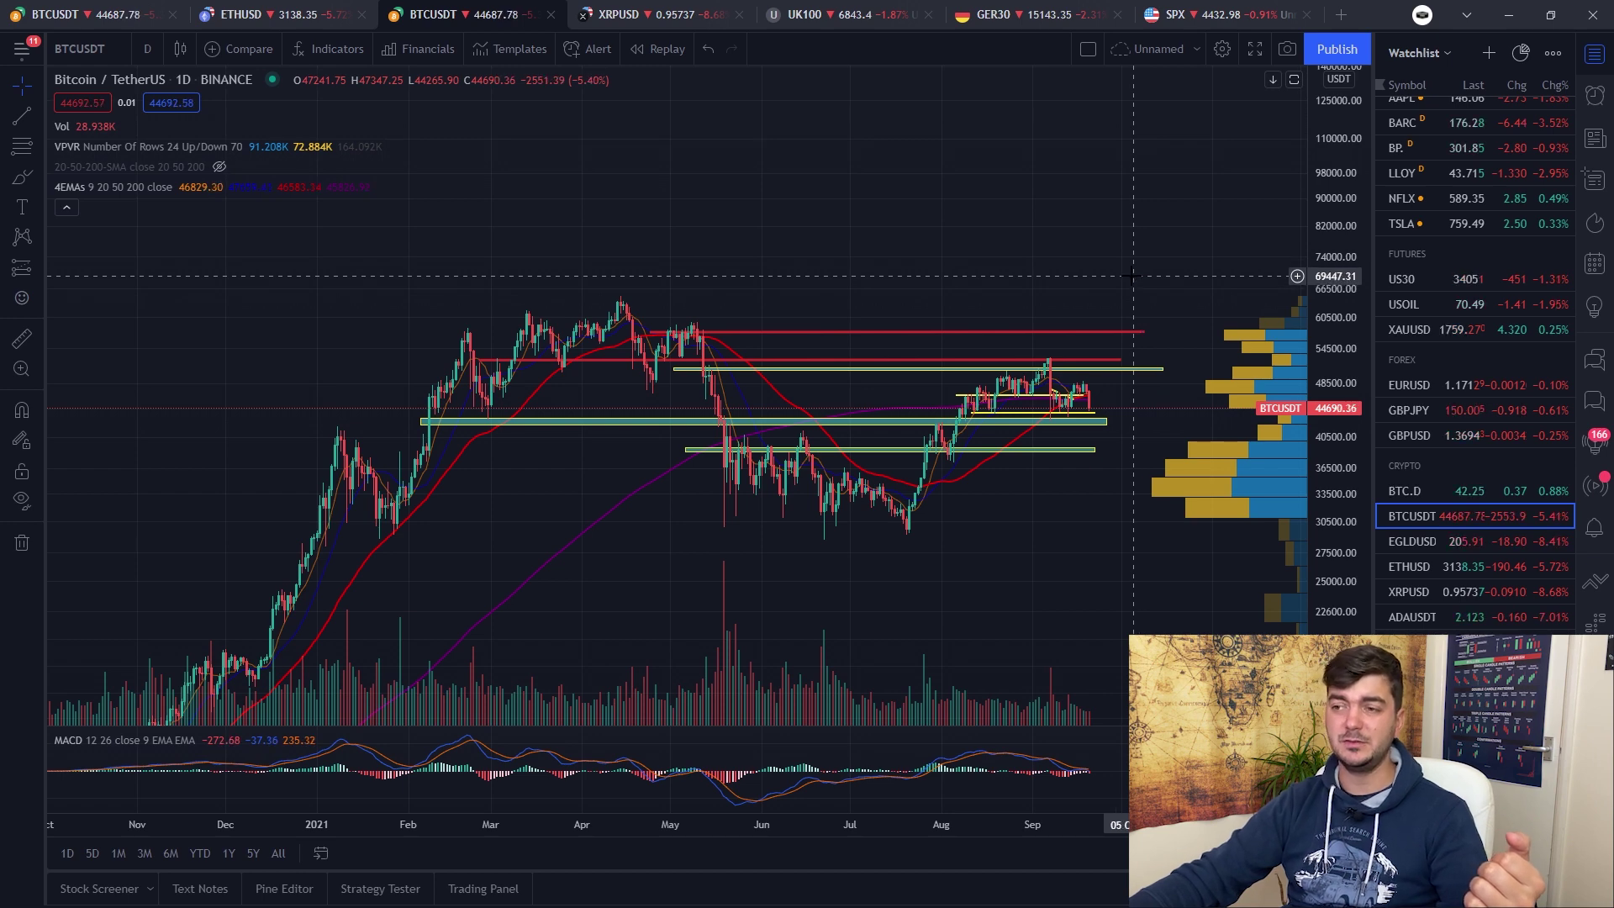
pyautogui.moveTo(1328, 221); pyautogui.dragTo(1329, 245)
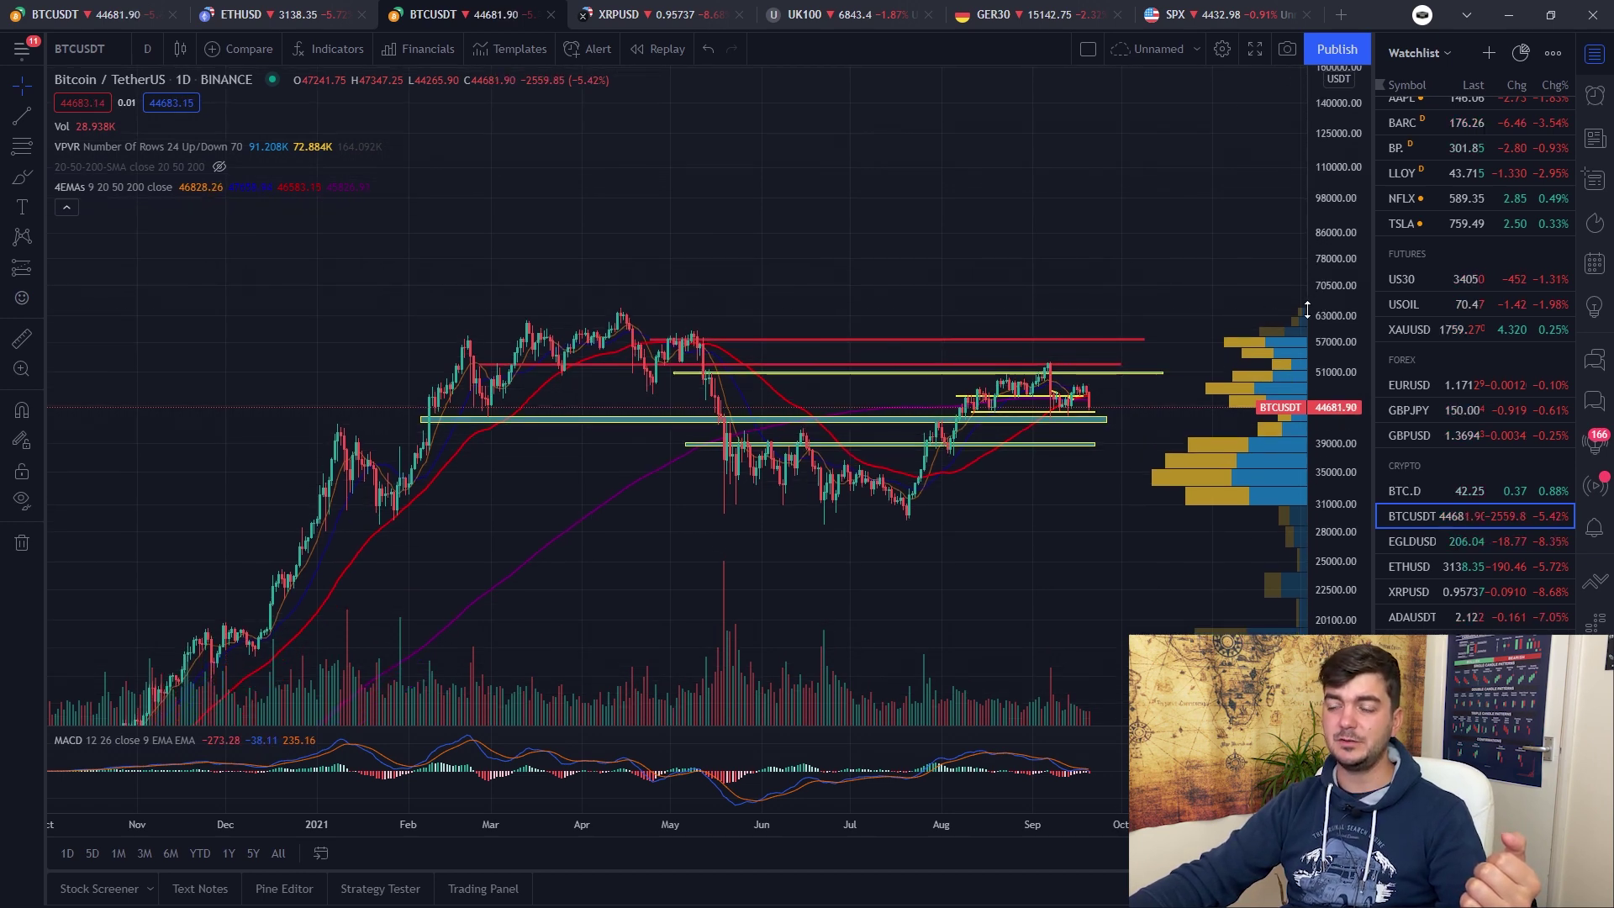
pyautogui.moveTo(1167, 270); pyautogui.dragTo(1155, 215)
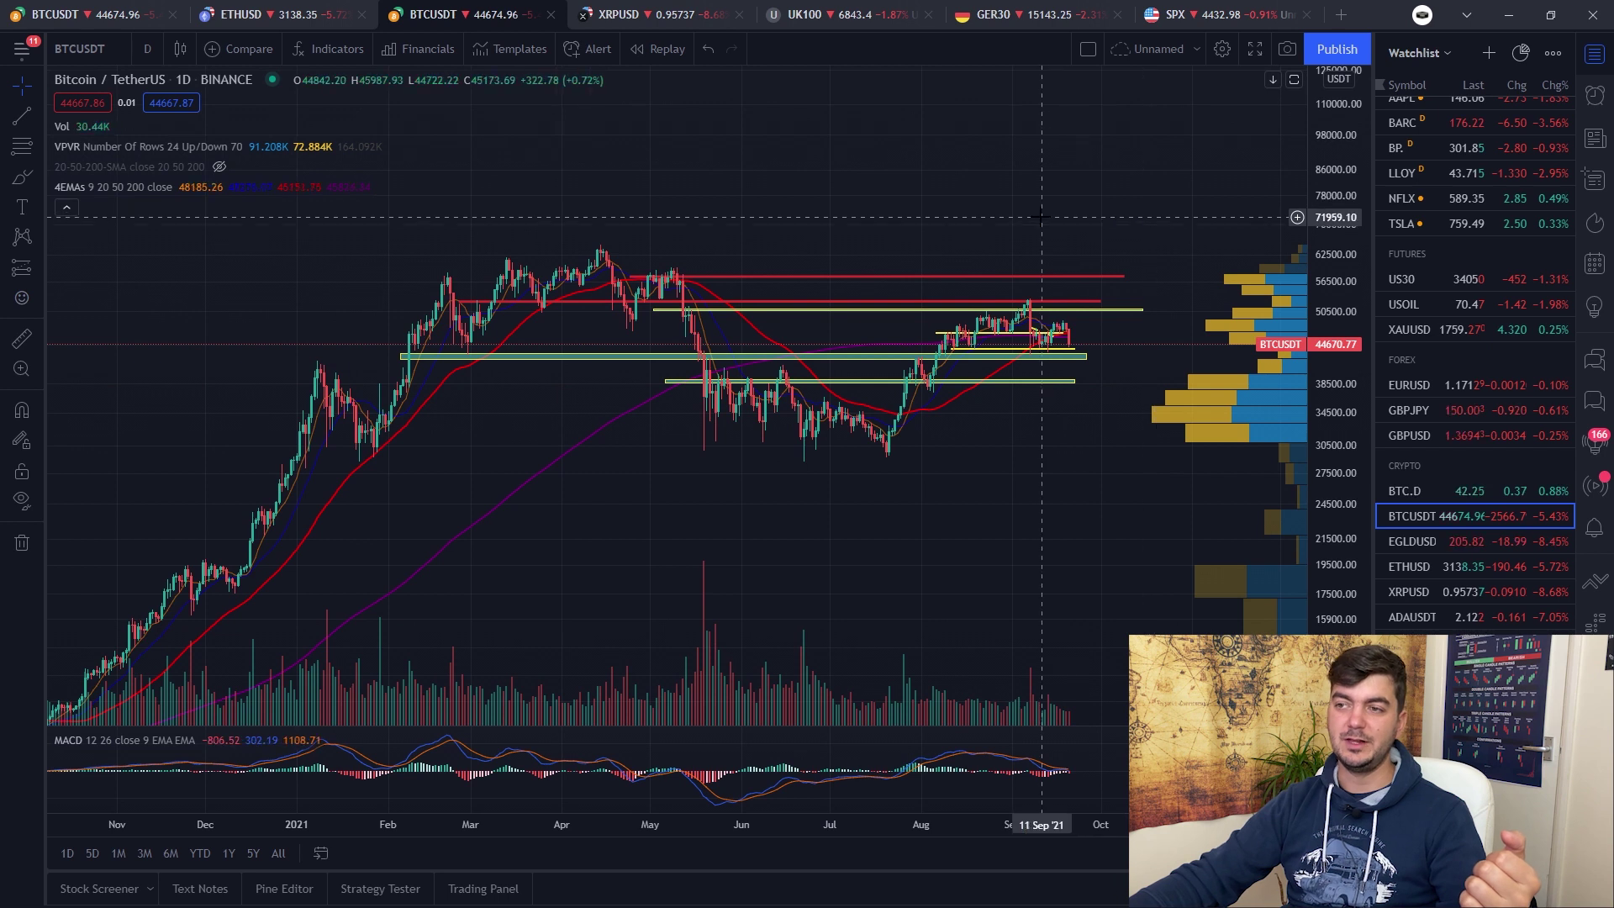